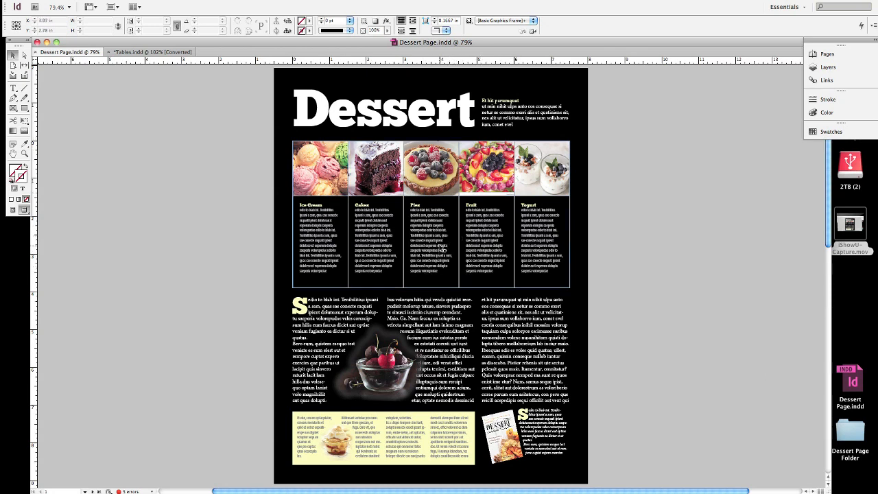
# Step: Try shifting the five-column dessert table frame sideways on the page, and undo the move
pyautogui.click(443, 204)
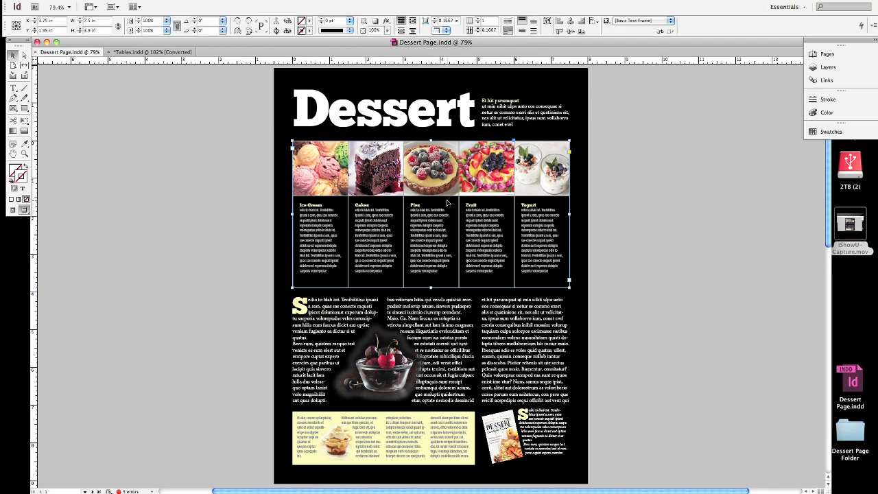
pyautogui.moveTo(447, 204); pyautogui.dragTo(383, 208)
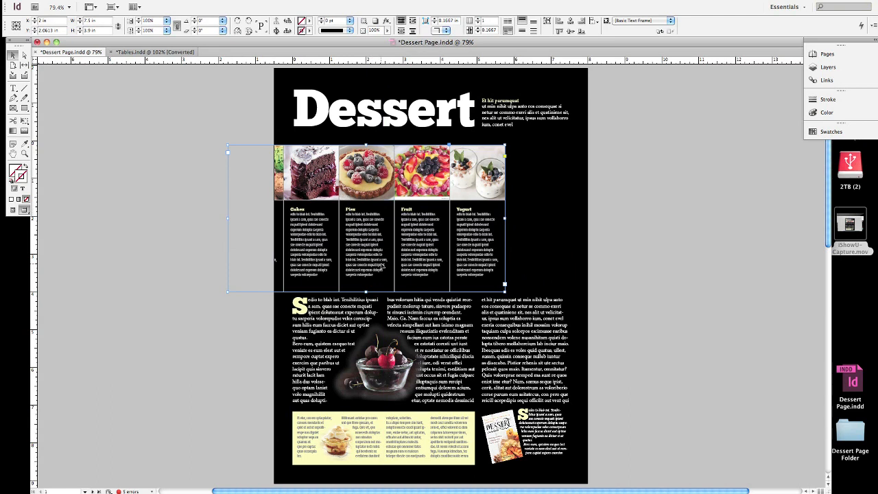
pyautogui.press('super+z')
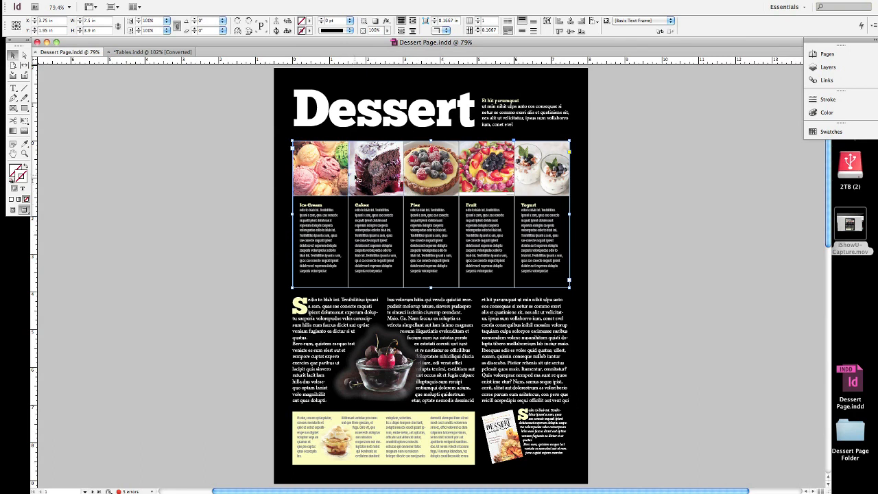
# Step: In Tables.indd, try shifting the Nissan lineup table frame off its background, and undo the move
pyautogui.click(170, 52)
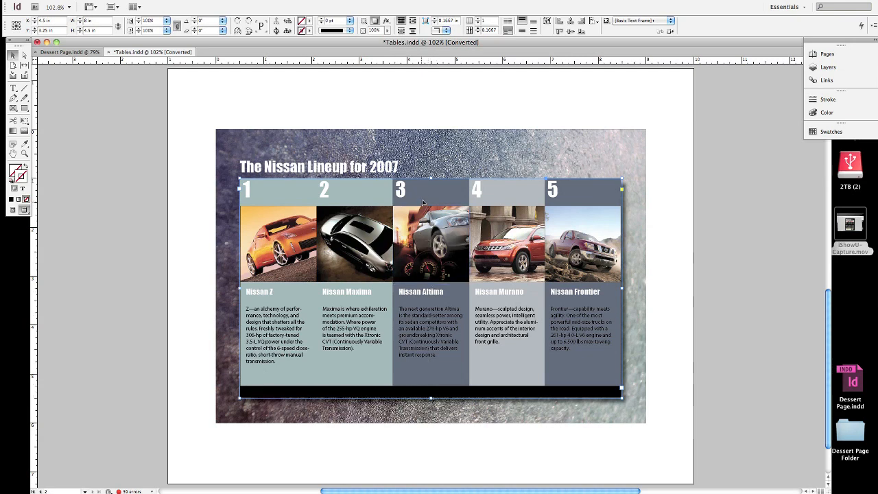
pyautogui.moveTo(426, 197); pyautogui.dragTo(358, 196)
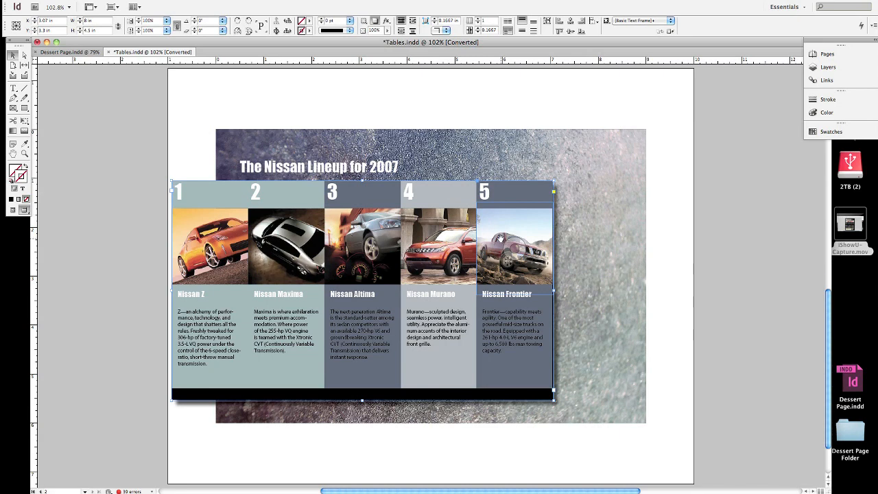
pyautogui.press('super+z')
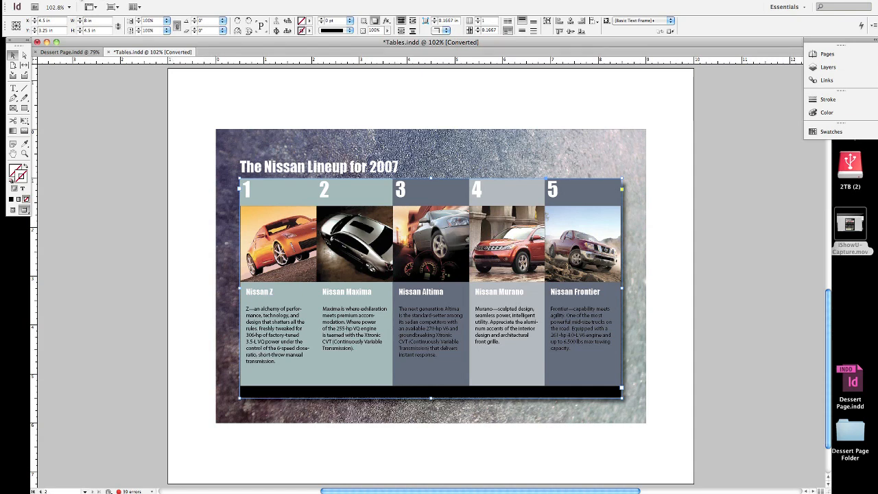
# Step: Create a new one-page Letter print document, 8.5 by 11 in, with the default preset
pyautogui.click(70, 0)
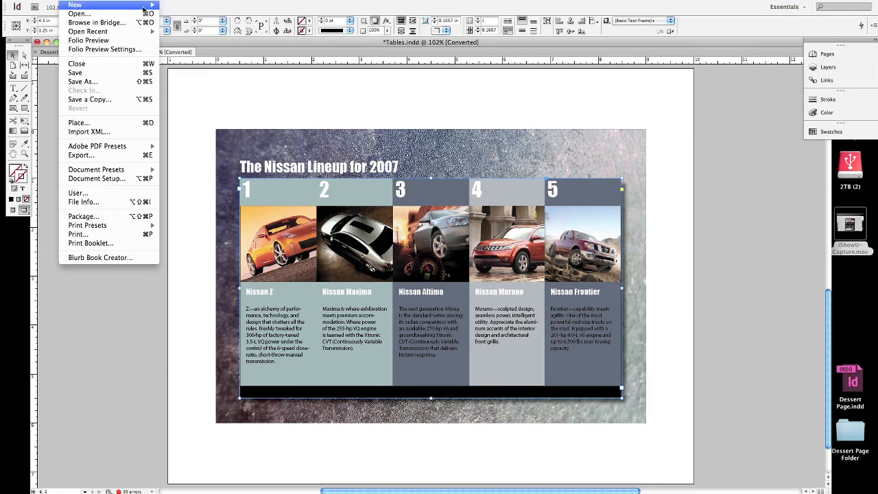
pyautogui.click(171, 8)
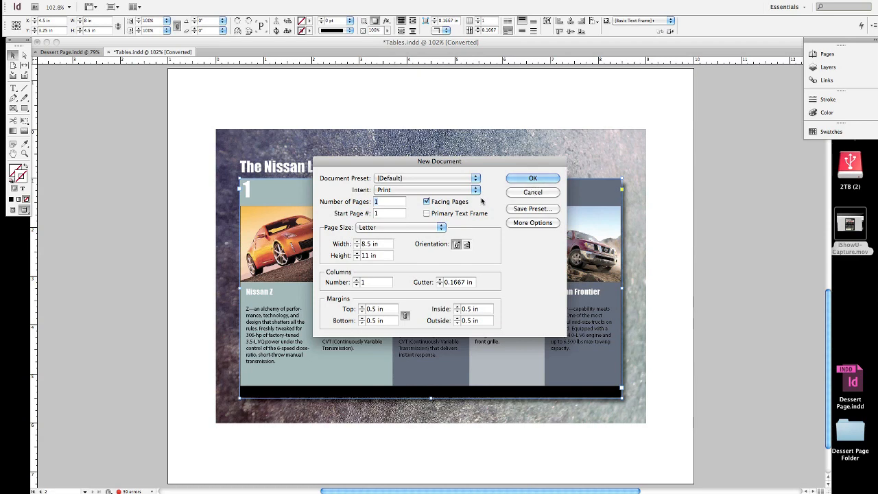
pyautogui.click(533, 177)
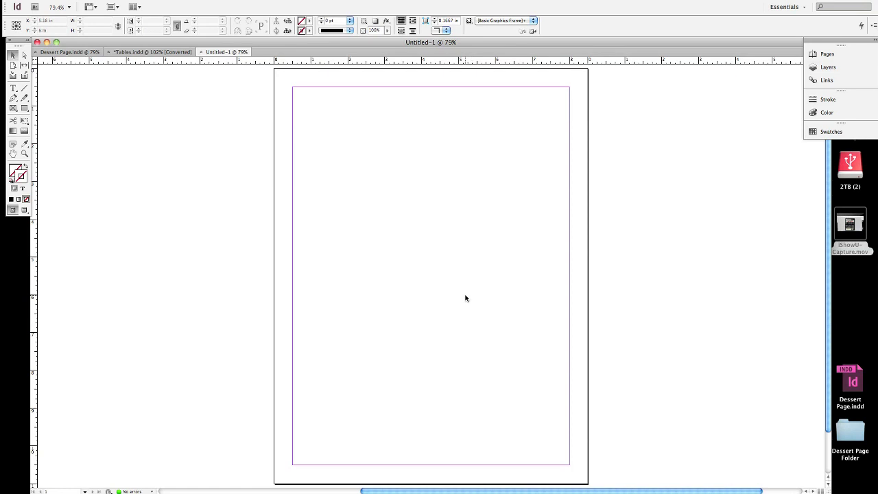
# Step: Check the table in Dessert Page.indd, and draw a wide text frame inside the margins of the new document's page
pyautogui.click(176, 55)
pyautogui.click(69, 54)
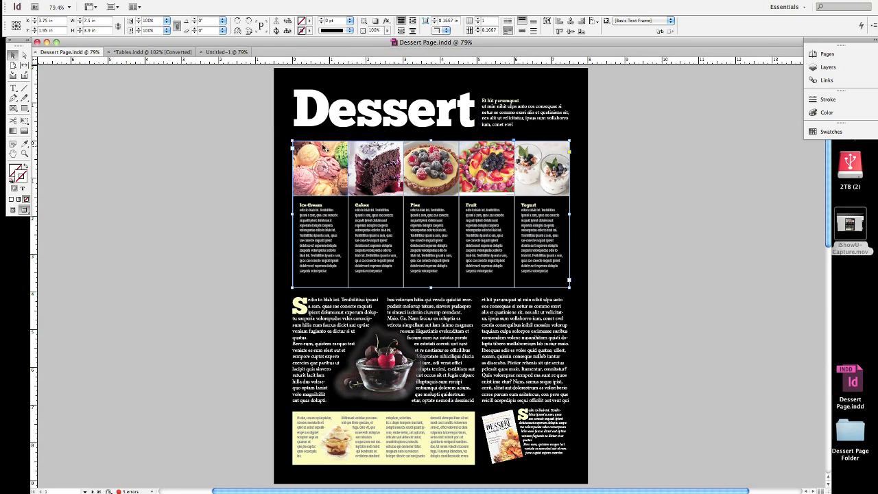
pyautogui.click(227, 52)
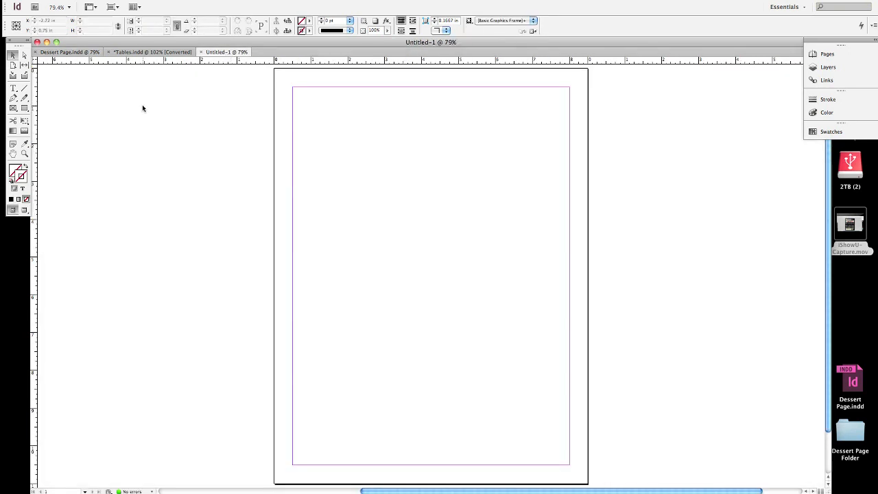
pyautogui.click(14, 91)
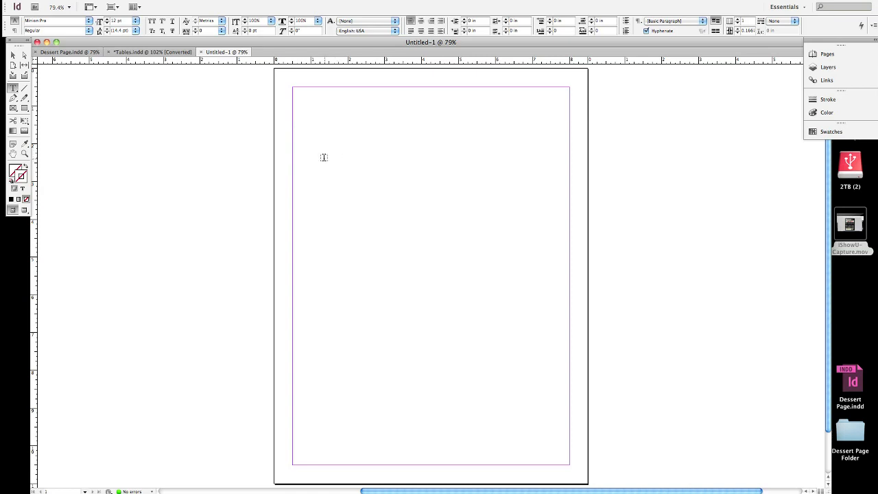
pyautogui.moveTo(311, 159); pyautogui.dragTo(557, 329)
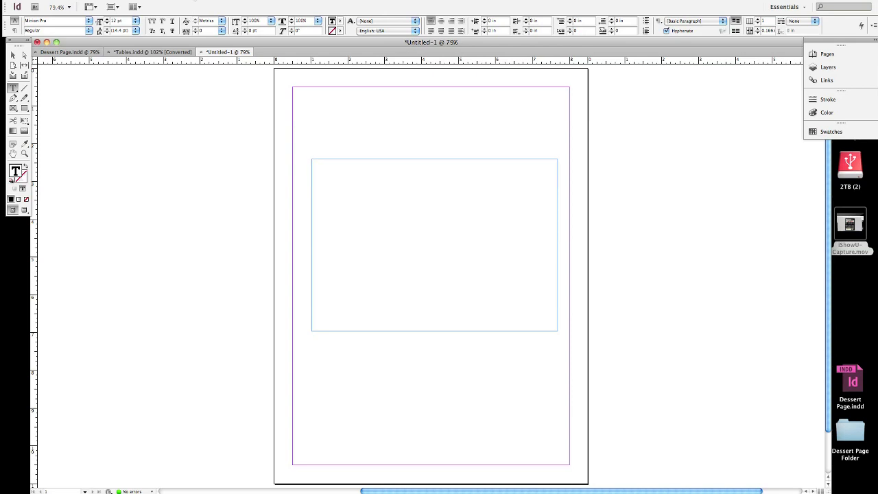
# Step: Insert a table with 2 body rows and 5 columns into the text frame, using the Basic Table style
pyautogui.click(189, 3)
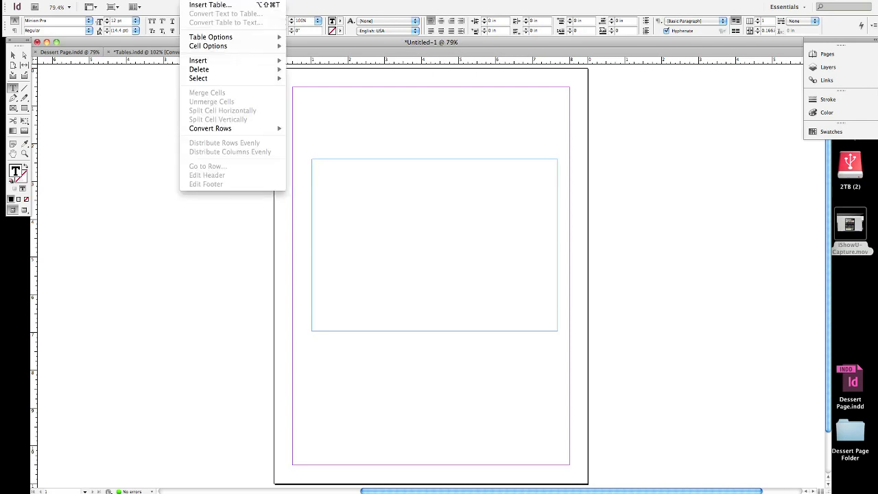
pyautogui.click(194, 8)
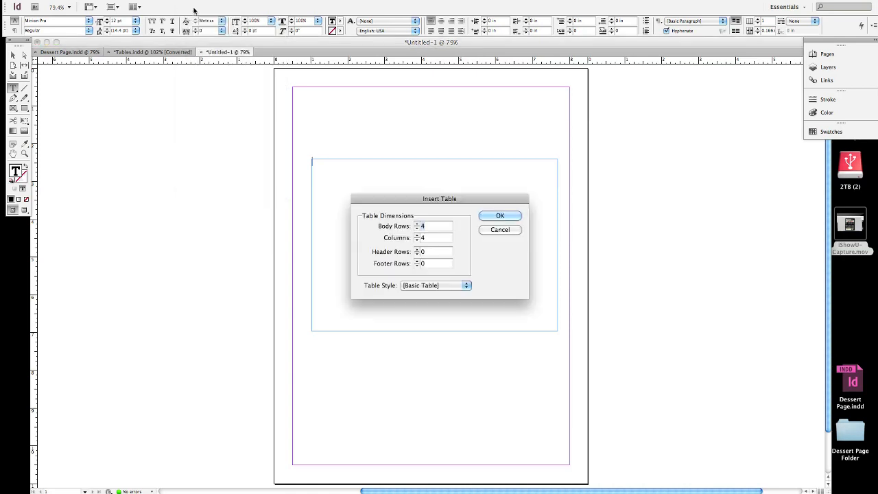
pyautogui.click(417, 235)
pyautogui.click(416, 230)
pyautogui.click(417, 230)
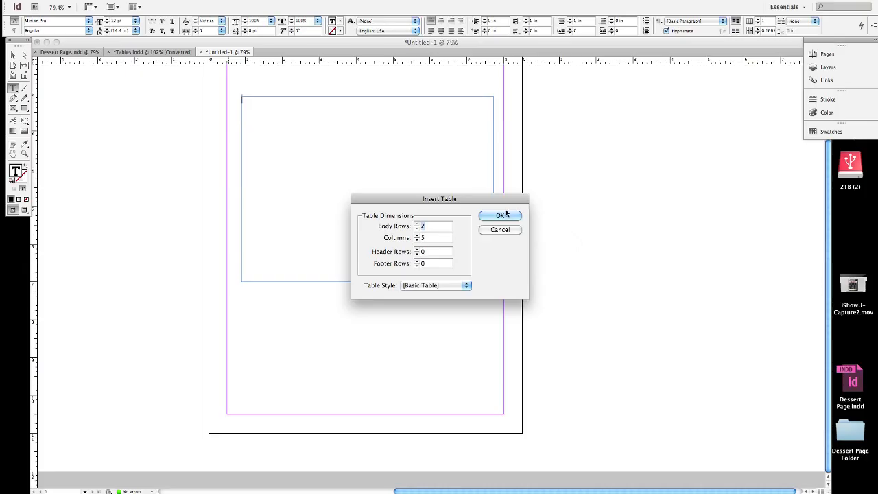
pyautogui.click(505, 216)
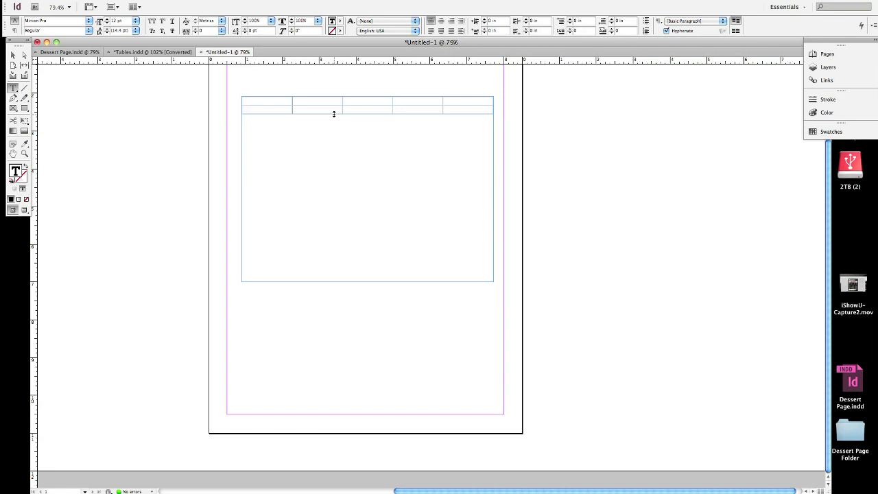
# Step: Try stretching the table's lower row to and beyond the text frame's bottom edge, and undo it
pyautogui.moveTo(334, 114); pyautogui.dragTo(334, 143)
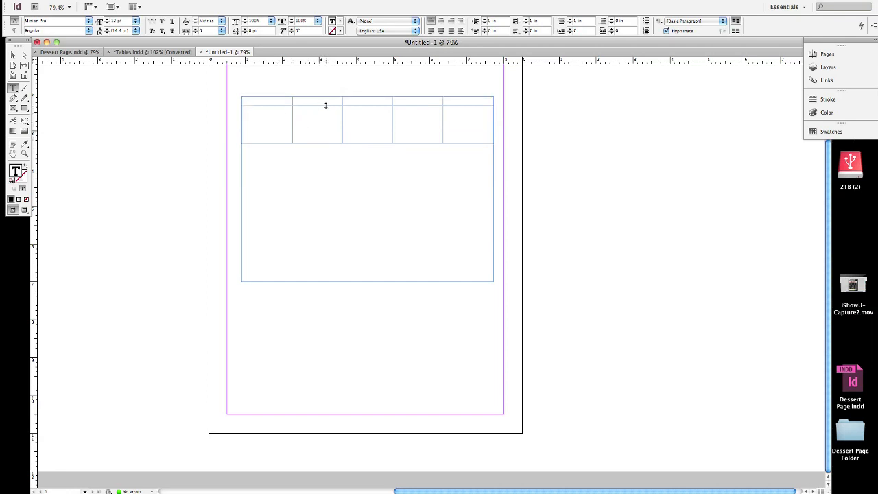
pyautogui.moveTo(327, 114); pyautogui.dragTo(326, 113)
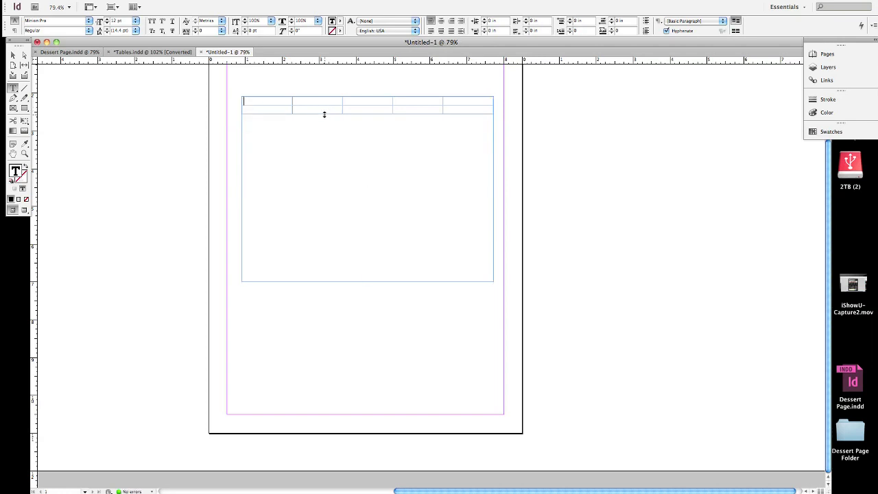
pyautogui.moveTo(323, 114); pyautogui.dragTo(323, 278)
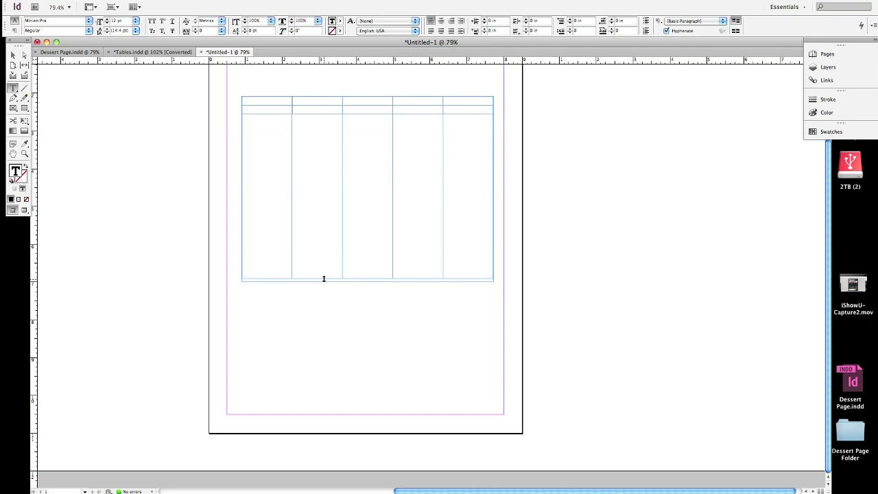
pyautogui.moveTo(324, 279); pyautogui.dragTo(323, 304)
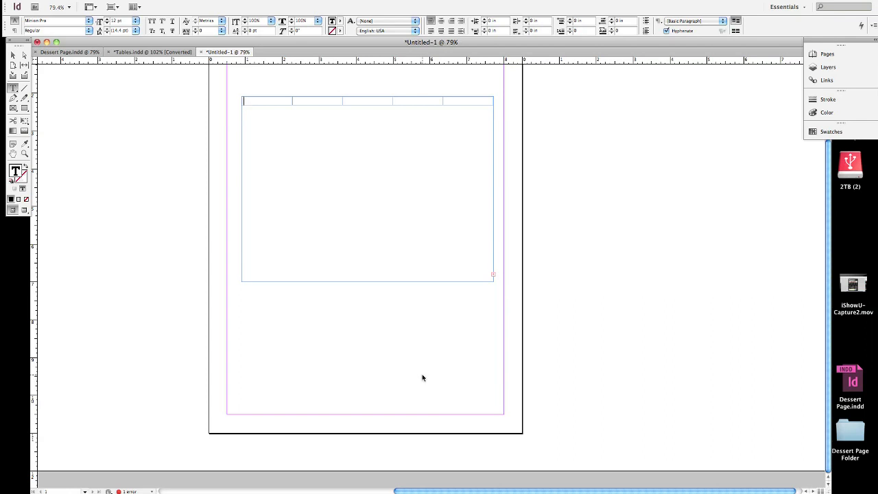
pyautogui.press('super+z')
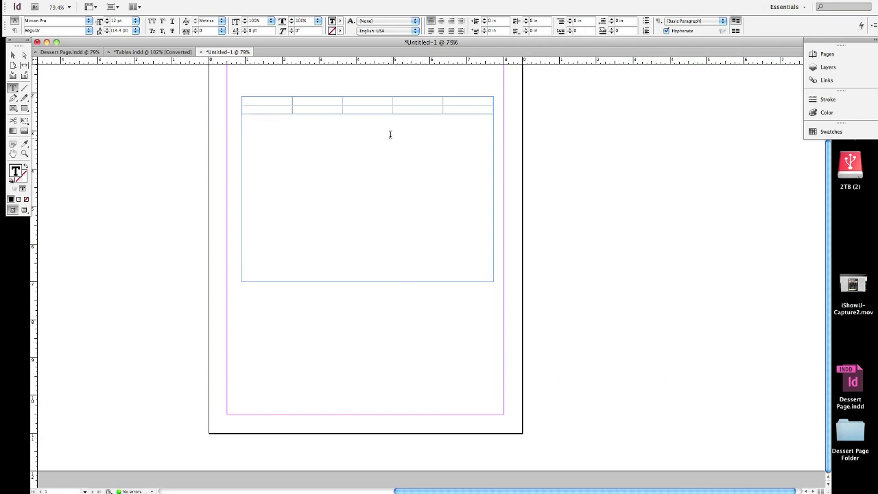
# Step: Stretch the lower row to nearly fill the text frame, and enlarge the upper row to about 1.61 in within that height
pyautogui.moveTo(382, 113); pyautogui.dragTo(386, 278)
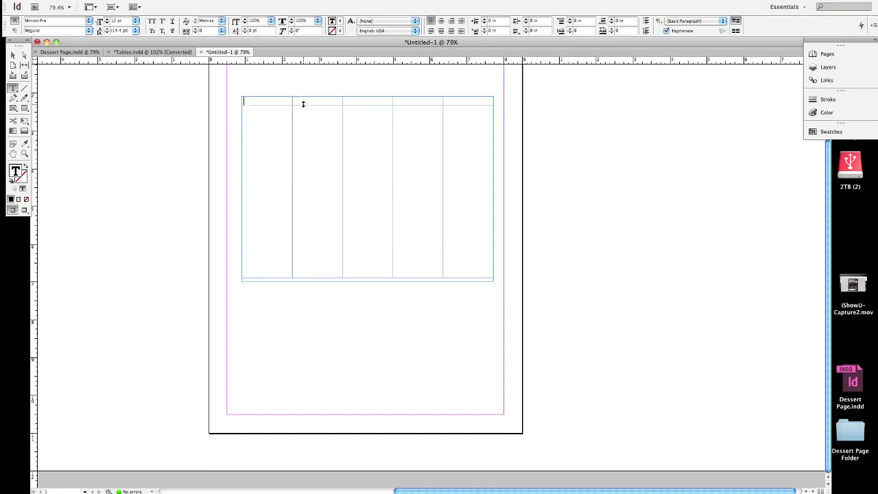
pyautogui.moveTo(303, 103)
pyautogui.mouseDown()
pyautogui.moveTo(299, 124)
pyautogui.moveTo(304, 102)
pyautogui.mouseUp()
pyautogui.moveTo(307, 104); pyautogui.dragTo(329, 100)
pyautogui.moveTo(330, 105)
pyautogui.mouseDown()
pyautogui.moveTo(328, 135)
pyautogui.moveTo(327, 102)
pyautogui.mouseUp()
pyautogui.moveTo(330, 105); pyautogui.dragTo(333, 156)
pyautogui.moveTo(333, 156); pyautogui.dragTo(333, 157)
# Step: Compare the new table with the finished tables in Tables.indd and Dessert Page.indd, and return to the new document
pyautogui.click(275, 109)
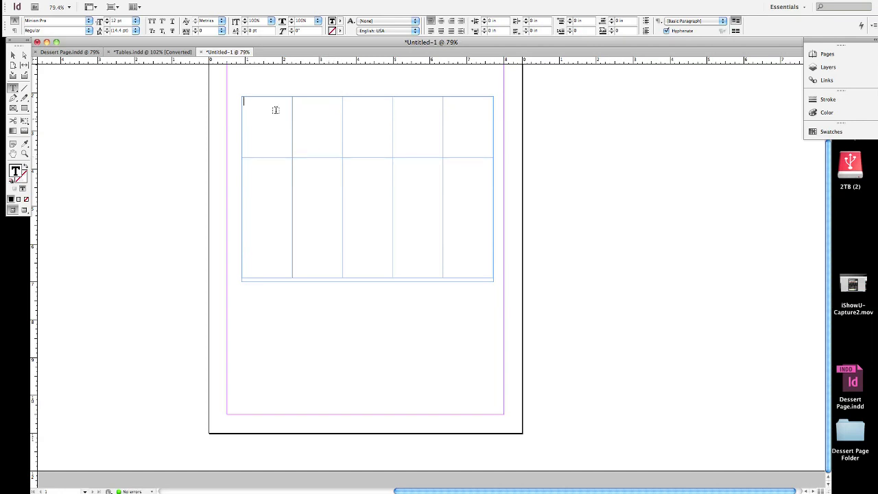
pyautogui.click(159, 52)
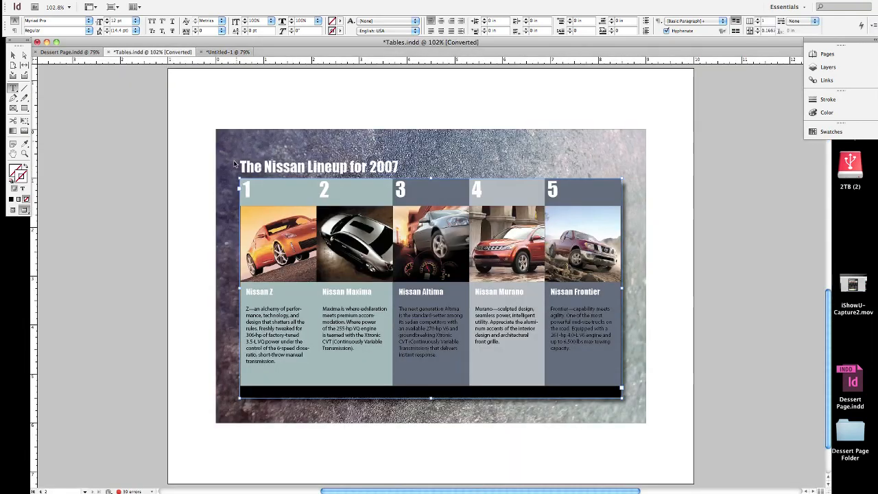
pyautogui.click(78, 51)
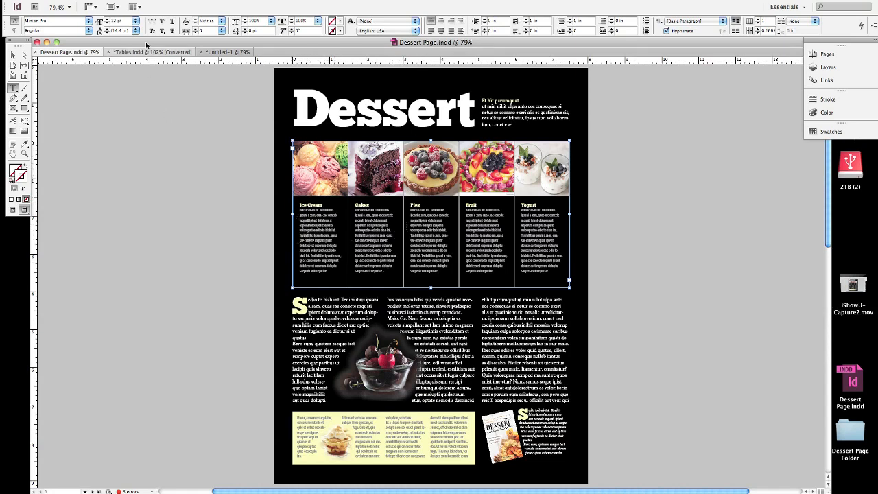
pyautogui.click(212, 51)
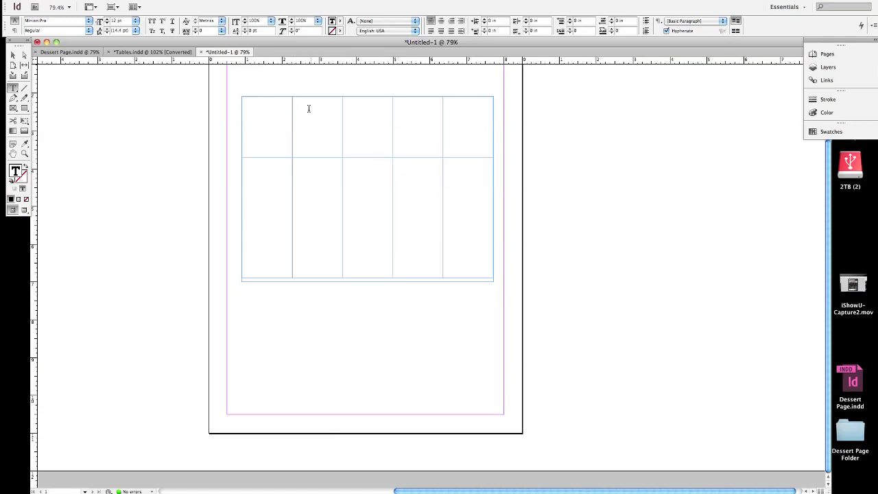
# Step: Try selecting all the table's cells, and the four cells of its first two columns
pyautogui.click(343, 104)
pyautogui.moveTo(245, 101); pyautogui.dragTo(524, 308)
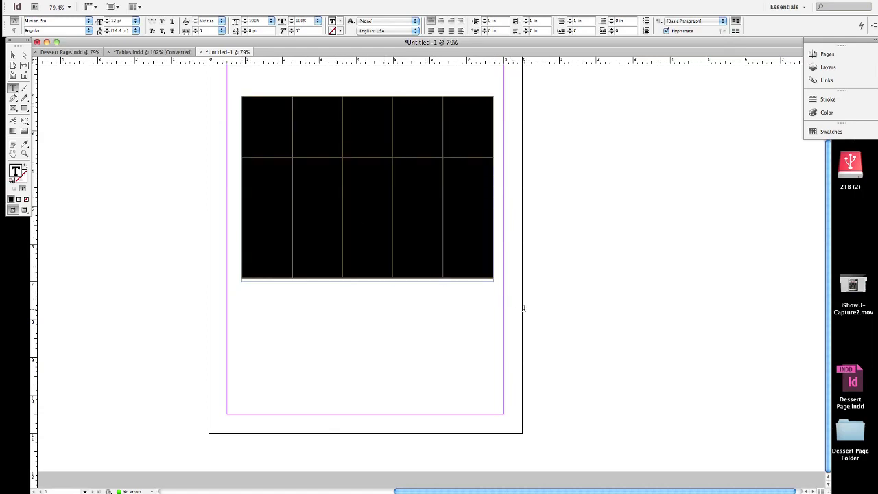
pyautogui.moveTo(523, 308); pyautogui.dragTo(272, 150)
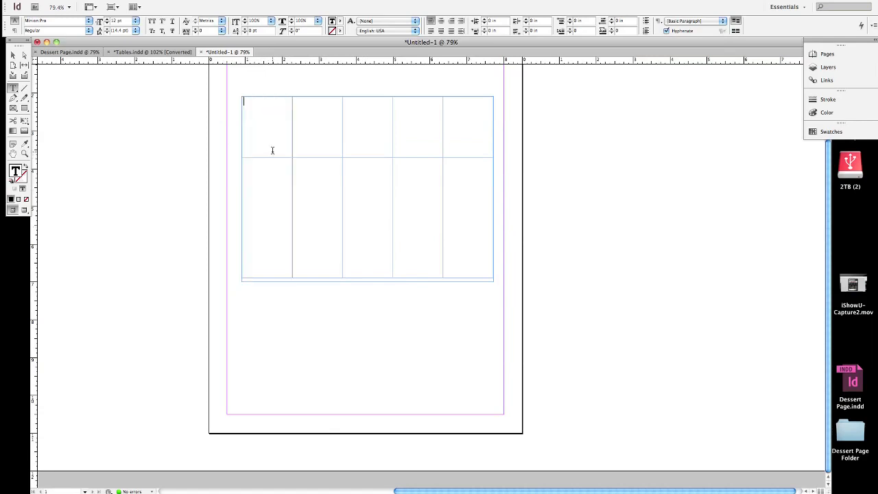
pyautogui.moveTo(273, 150); pyautogui.dragTo(318, 200)
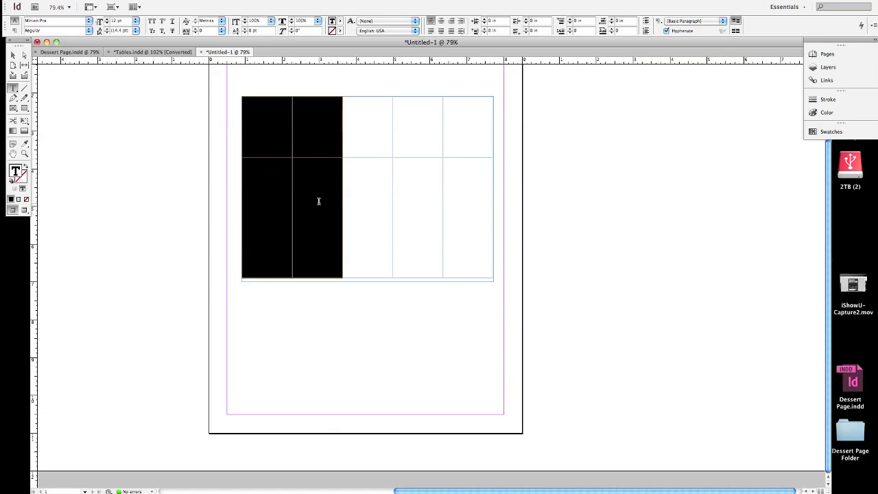
pyautogui.moveTo(318, 201); pyautogui.dragTo(273, 139)
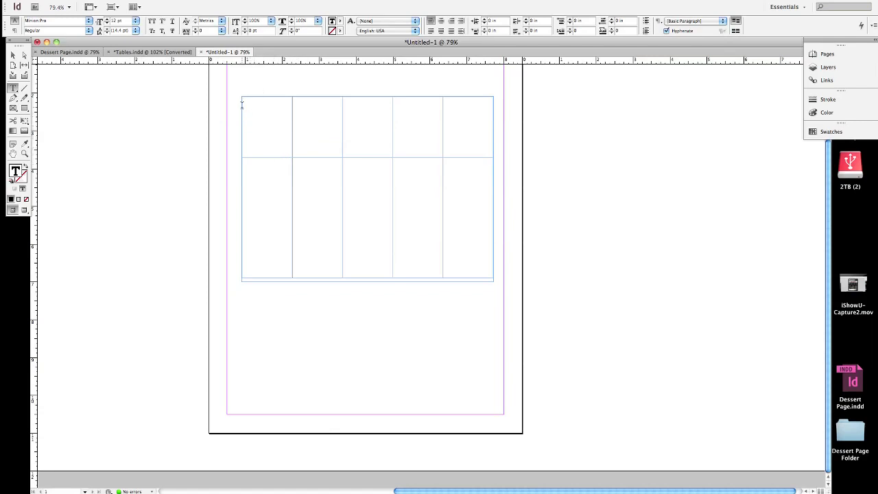
# Step: Apply the C=0 M=100 Y=0 K=0 swatch to the first upper-row cell's stroke, and set that stroke to None
pyautogui.moveTo(271, 130); pyautogui.dragTo(290, 156)
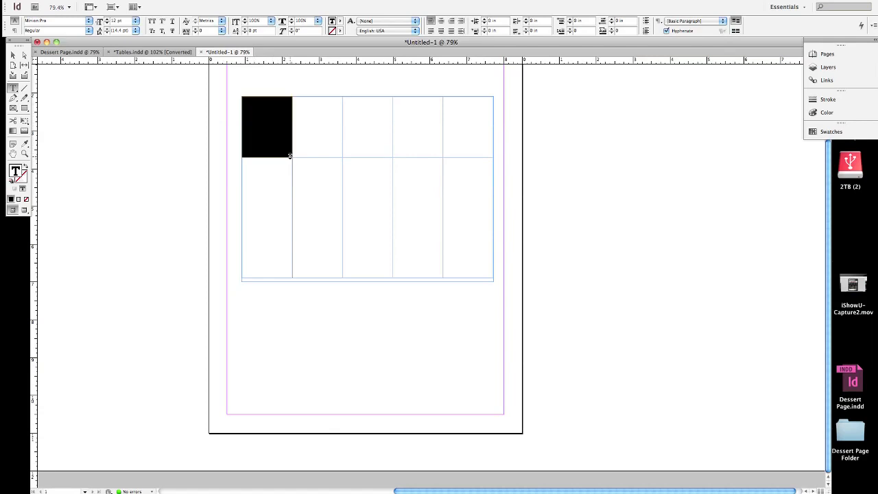
pyautogui.click(832, 132)
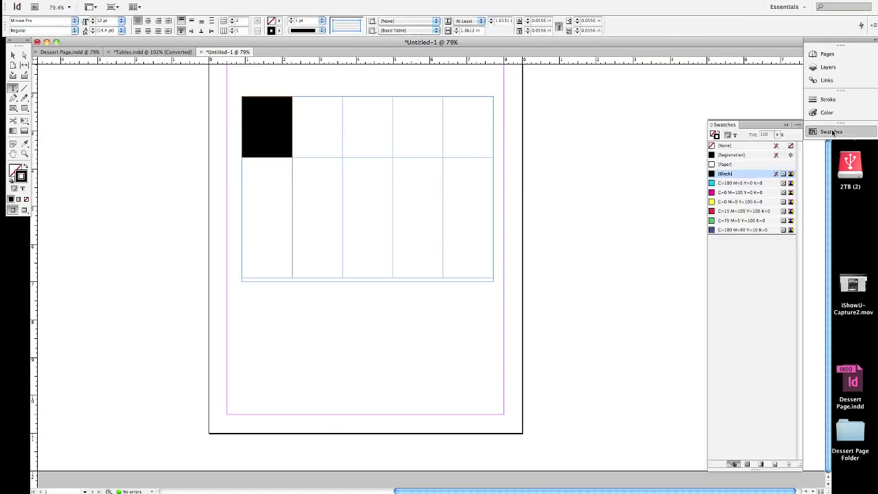
pyautogui.click(713, 193)
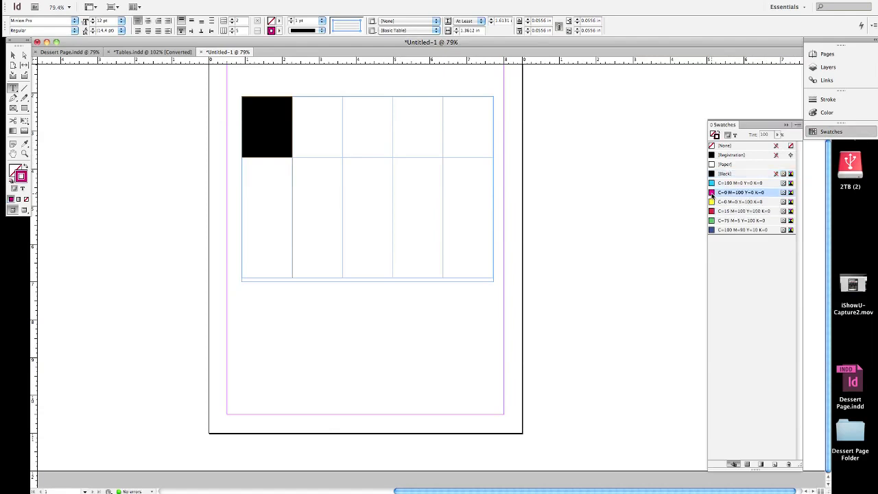
pyautogui.click(25, 199)
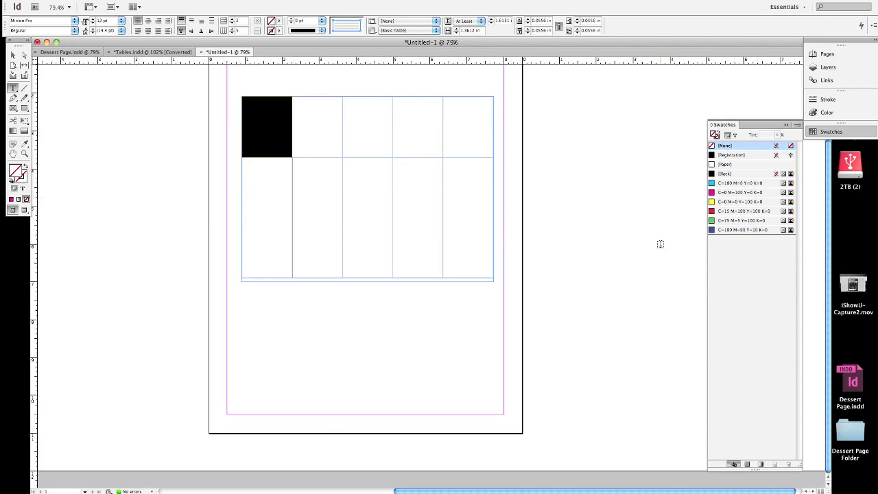
# Step: Fill the first column's upper cell with C=100 M=0 Y=0 K=0 and its lower cell with C=75 M=5 Y=100 K=0
pyautogui.click(713, 184)
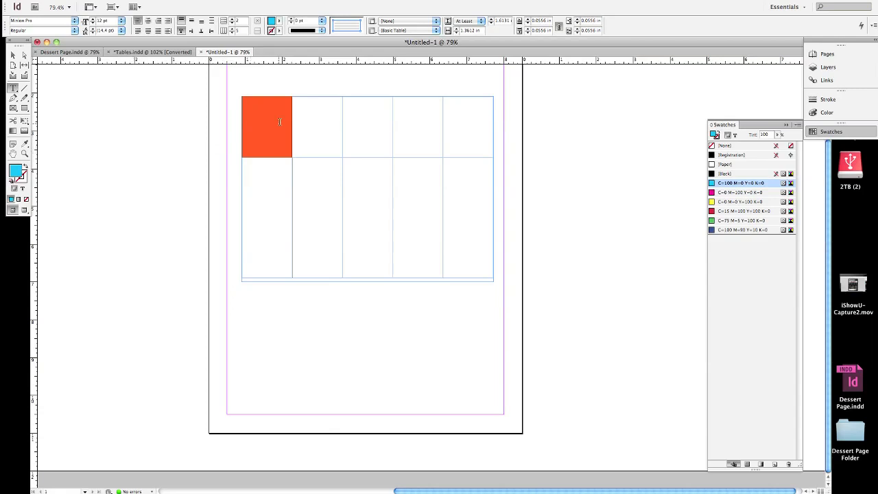
pyautogui.click(330, 86)
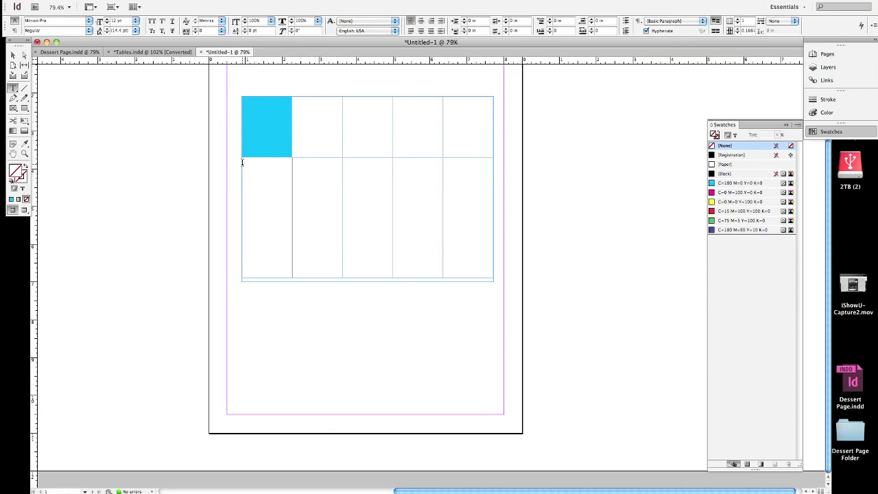
pyautogui.moveTo(243, 165); pyautogui.dragTo(290, 270)
pyautogui.click(289, 265)
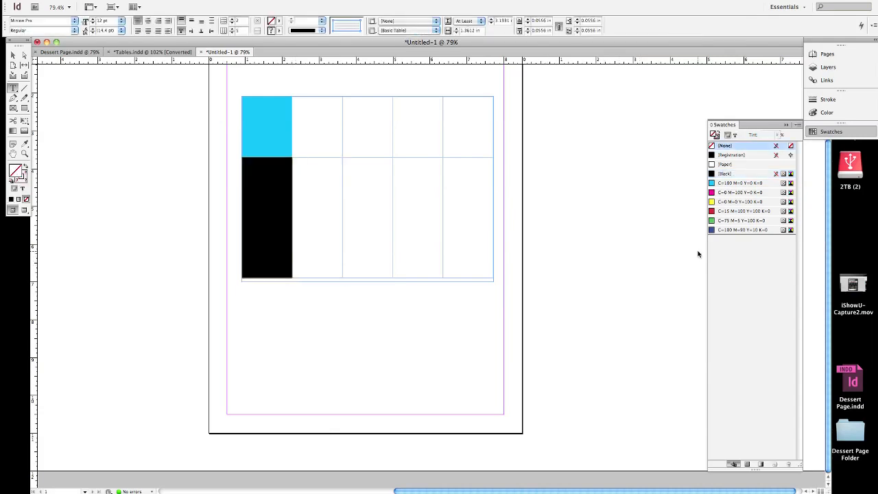
pyautogui.click(711, 221)
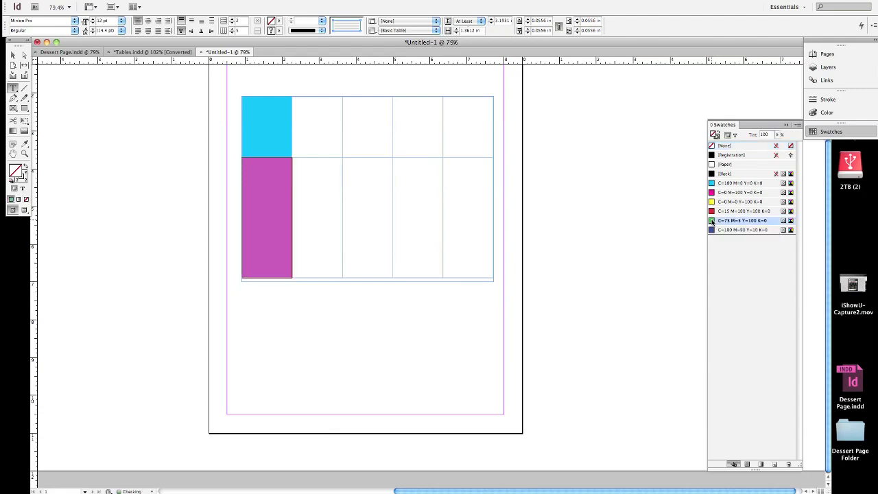
pyautogui.click(495, 332)
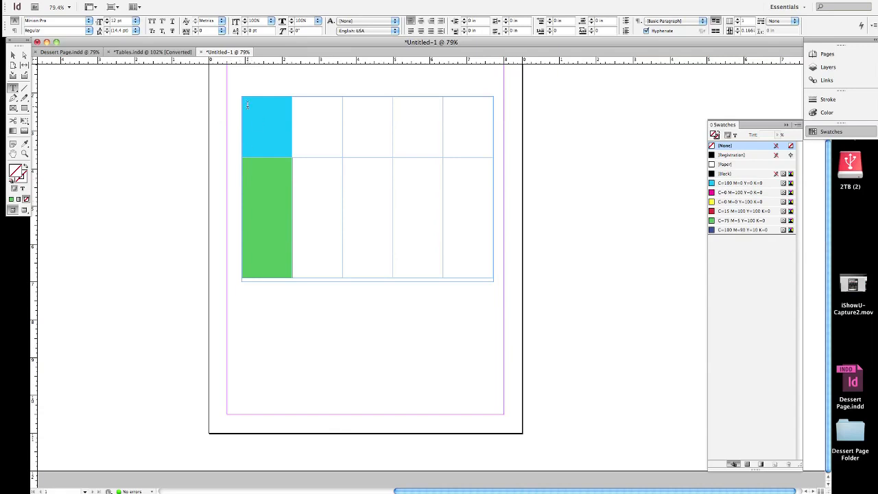
# Step: Undo the fill and stroke changes made to the two cells in the table's first column
pyautogui.doubleClick(263, 249)
pyautogui.press('super+z')
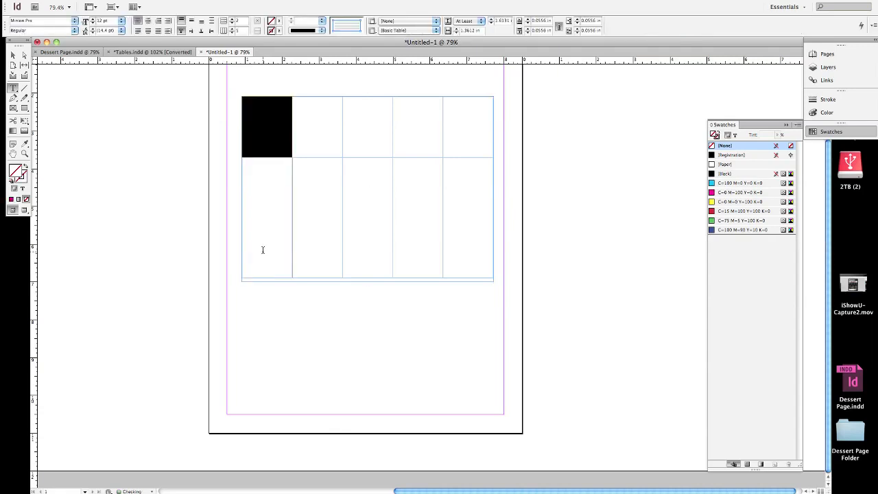
pyautogui.press('super+z')
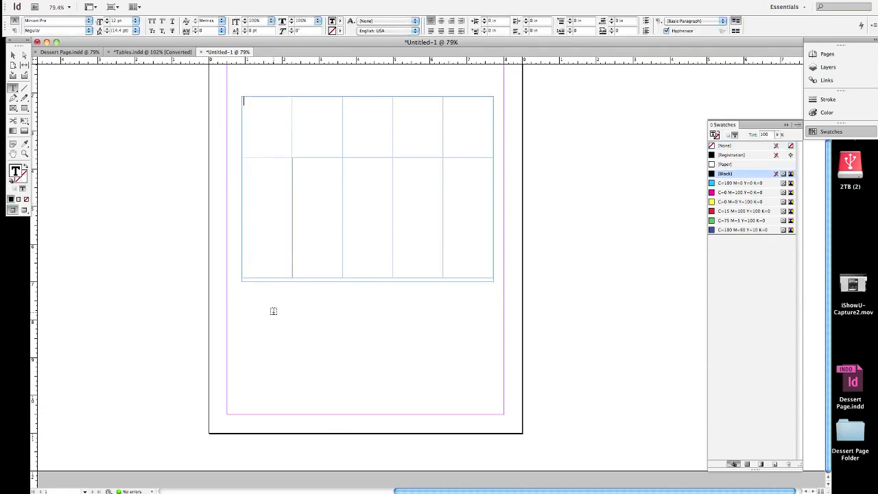
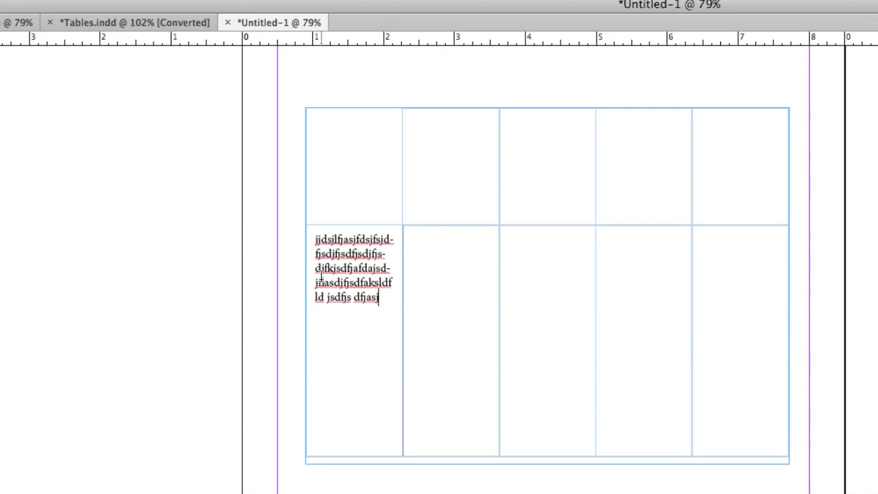
# Step: Replace the dummy text in the first lower-row cell with "Ice Cream" and a new line, checking the model cell in Dessert Page.indd
pyautogui.moveTo(314, 238); pyautogui.dragTo(378, 293)
pyautogui.press('BackSpace')
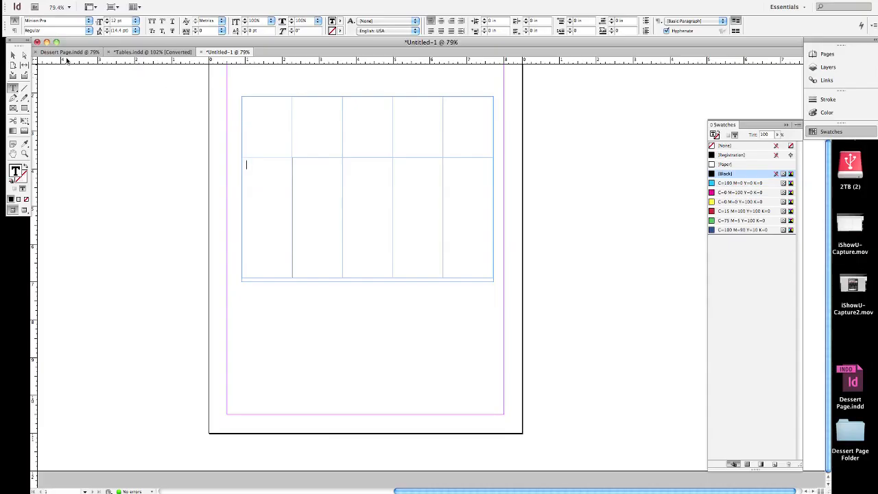
pyautogui.click(68, 52)
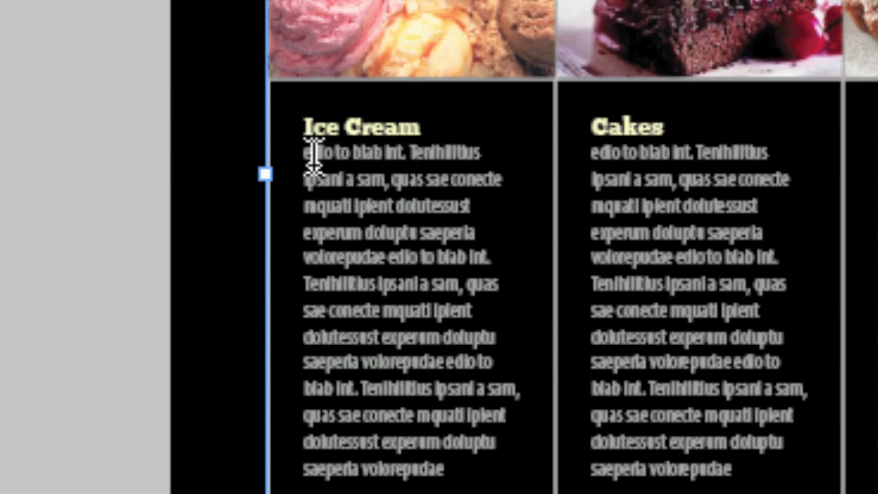
pyautogui.scroll(-3, 425, 452)
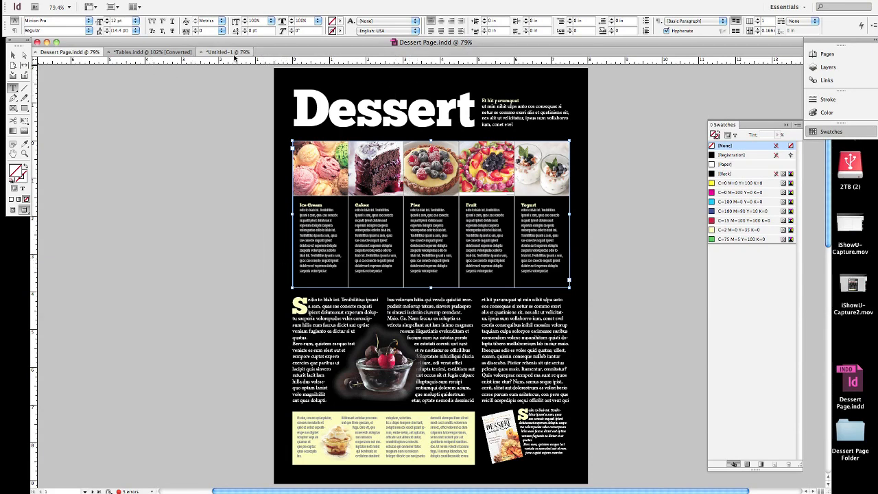
pyautogui.click(234, 53)
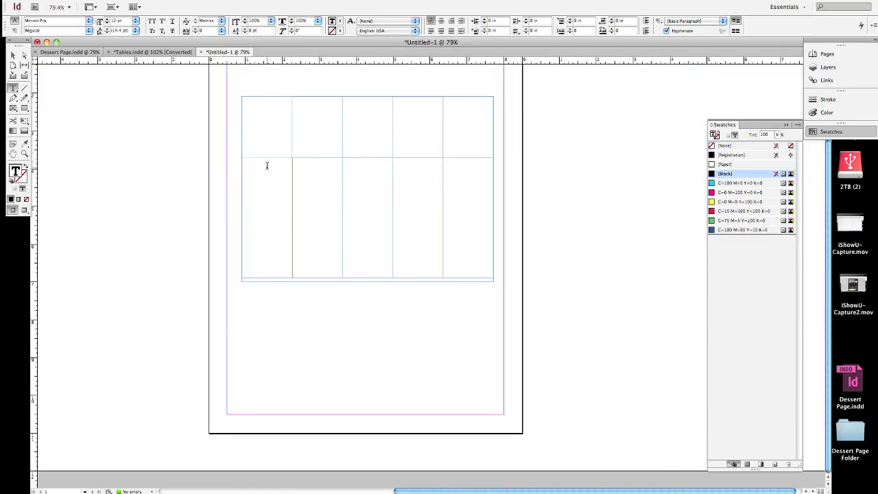
pyautogui.write('Ice Cream')
pyautogui.press('Return')
pyautogui.click(139, 0)
pyautogui.moveTo(155, 233)
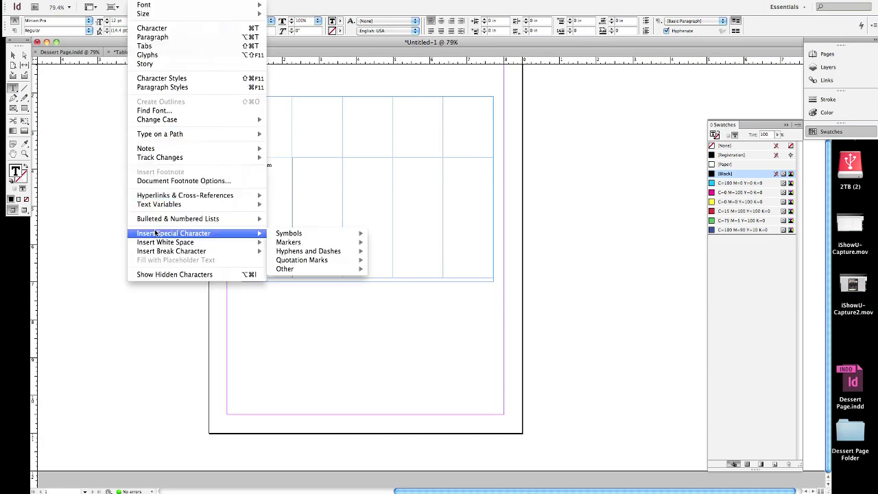
pyautogui.moveTo(169, 207)
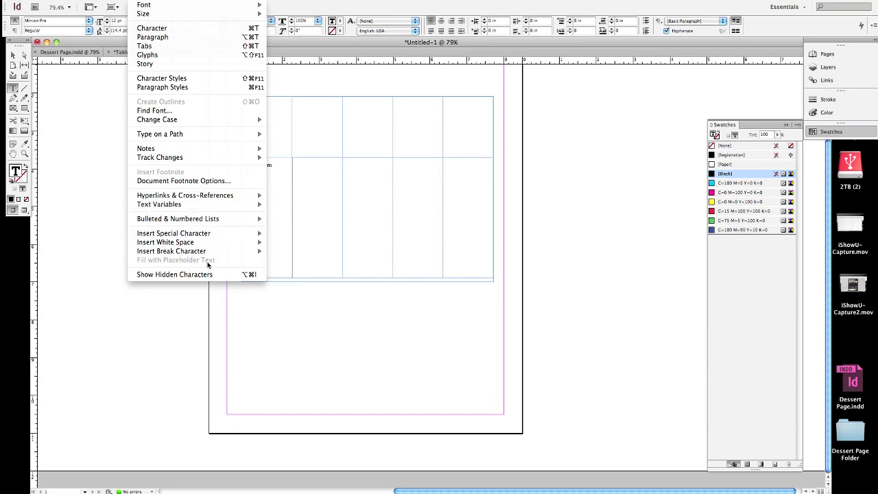
pyautogui.click(269, 178)
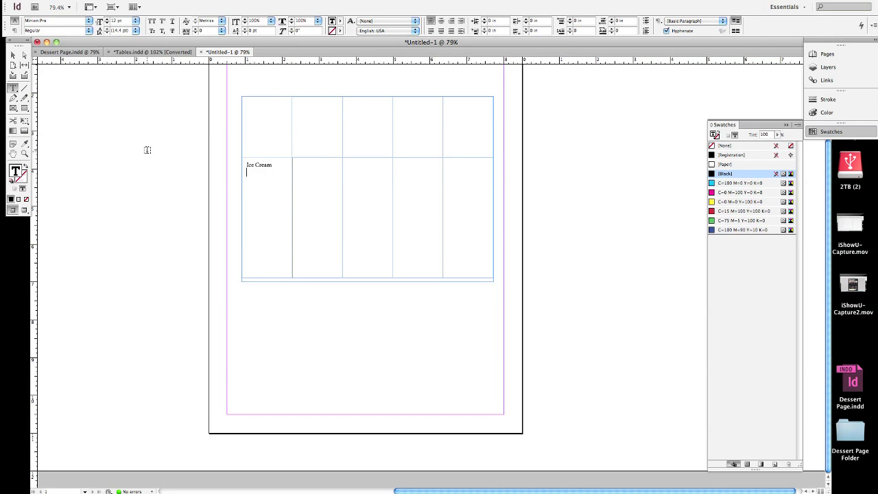
# Step: Draw a text frame about 1.32 by 3.08 in on the pasteboard beside the page, and fill it with placeholder text
pyautogui.click(105, 125)
pyautogui.moveTo(102, 125); pyautogui.dragTo(152, 242)
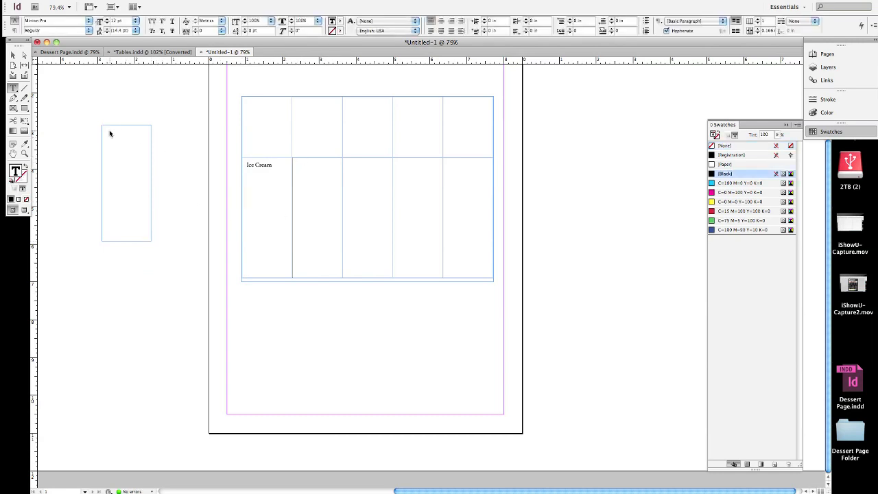
pyautogui.click(145, 0)
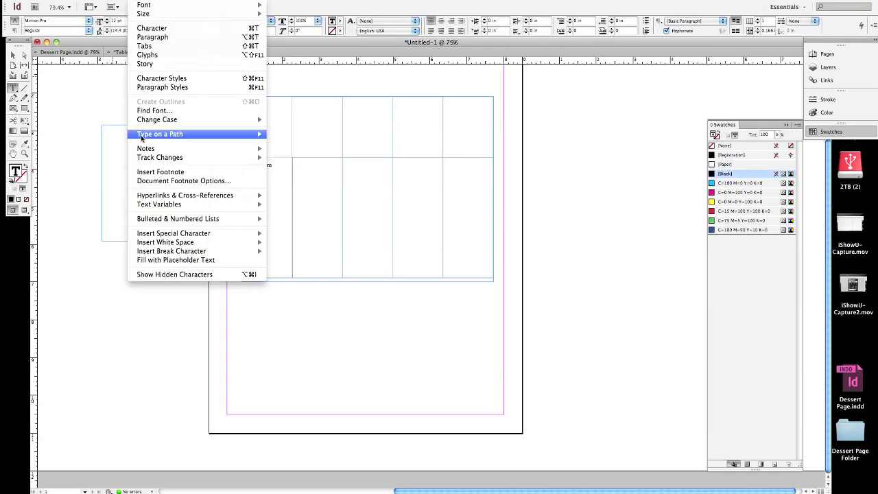
pyautogui.moveTo(158, 245)
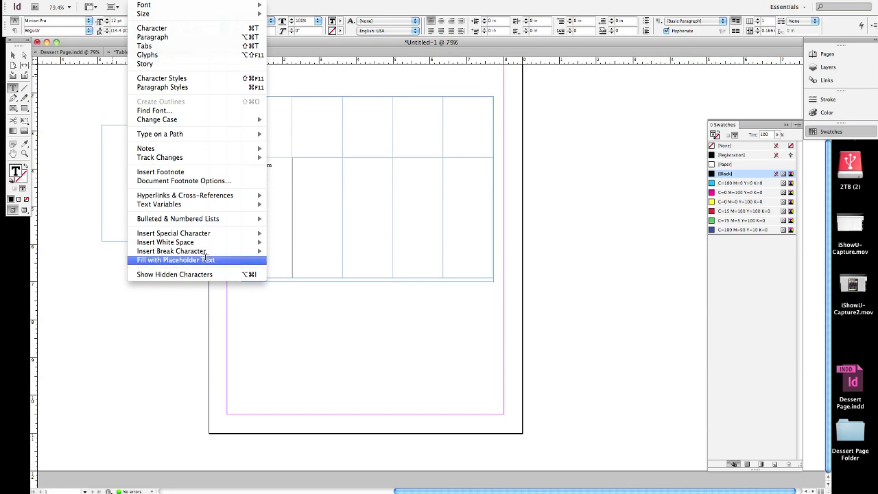
pyautogui.click(206, 261)
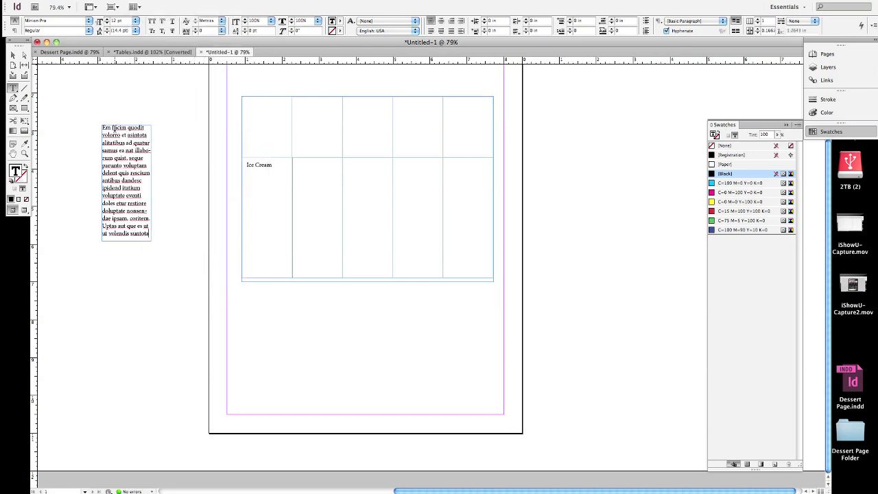
# Step: Format all the placeholder text in the pasteboard frame as Myriad Condensed at 10 pt
pyautogui.moveTo(103, 128); pyautogui.dragTo(160, 240)
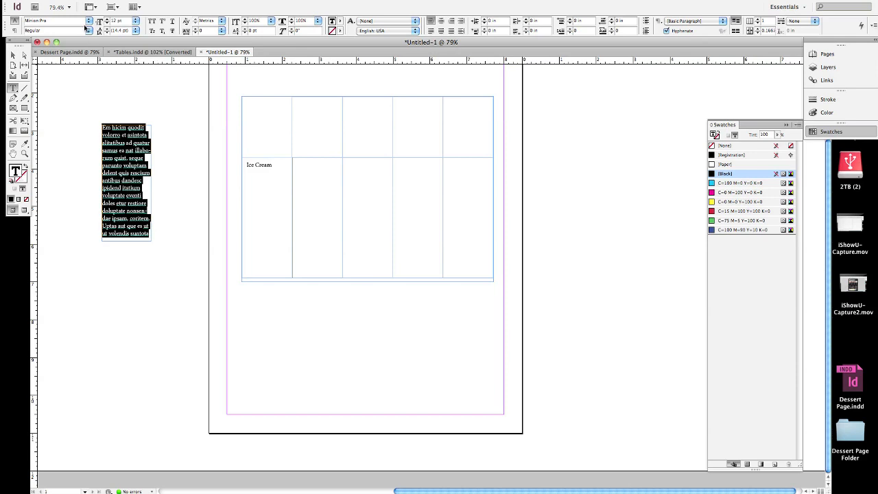
pyautogui.click(87, 23)
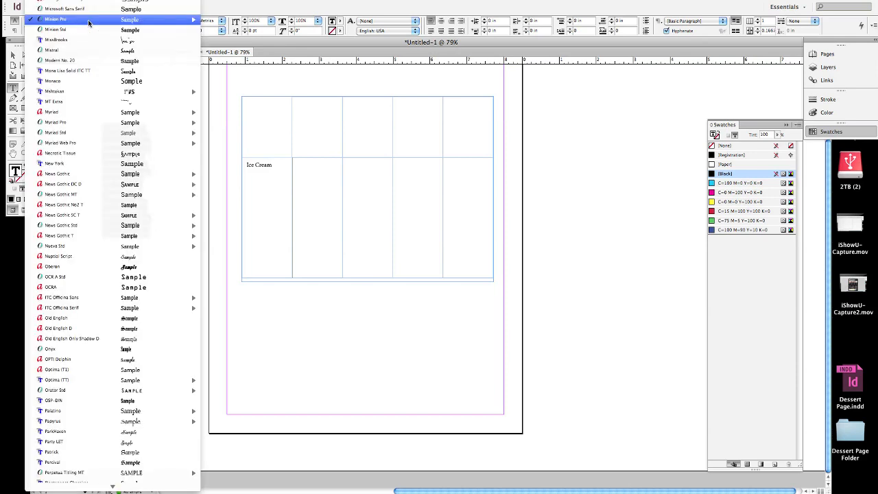
pyautogui.moveTo(71, 112)
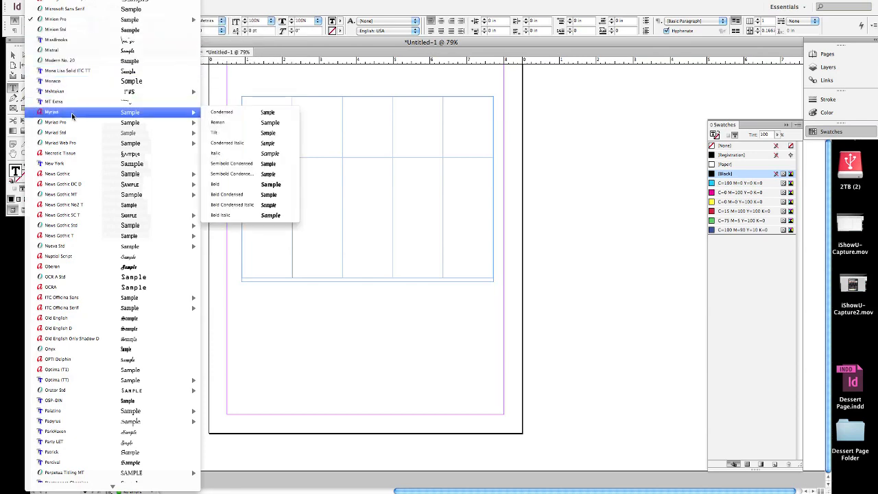
pyautogui.click(216, 111)
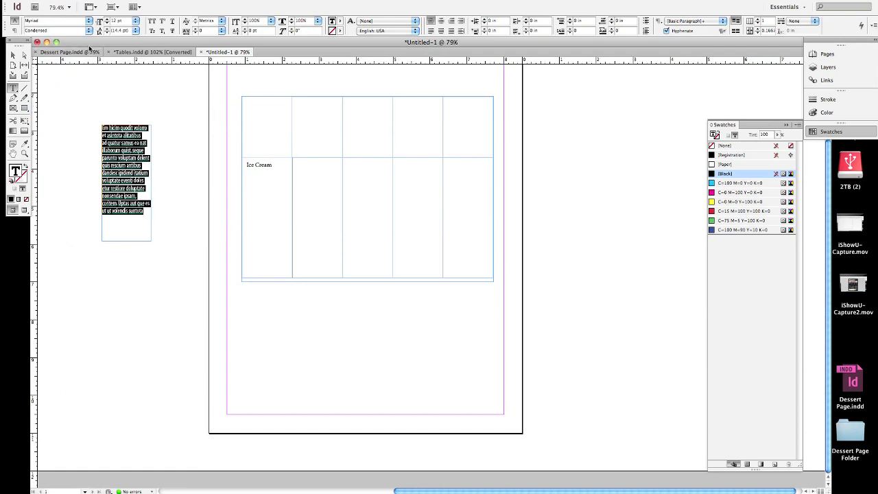
pyautogui.click(106, 23)
pyautogui.click(106, 24)
pyautogui.click(106, 23)
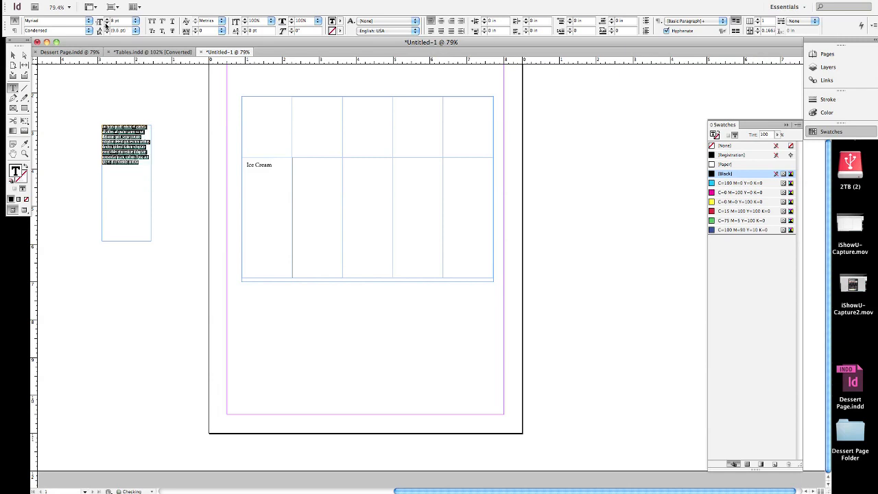
pyautogui.click(106, 19)
pyautogui.click(107, 20)
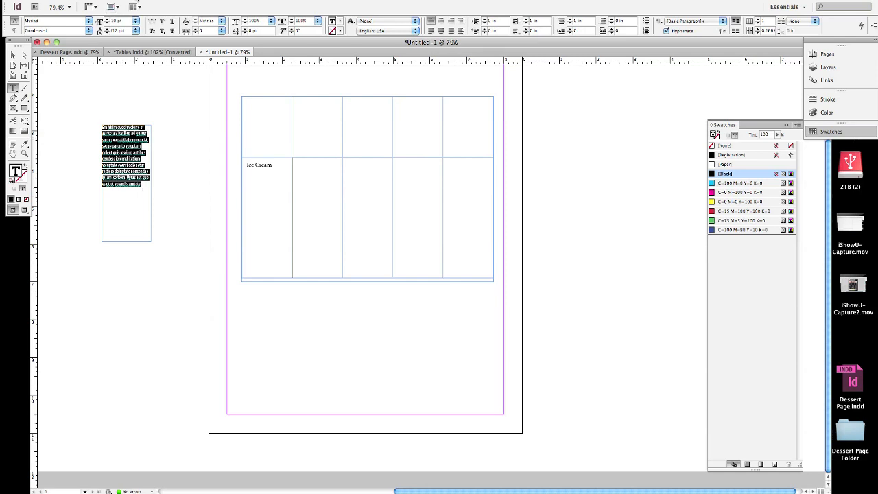
# Step: Fill the remaining space in the pasteboard frame with more placeholder text
pyautogui.click(136, 0)
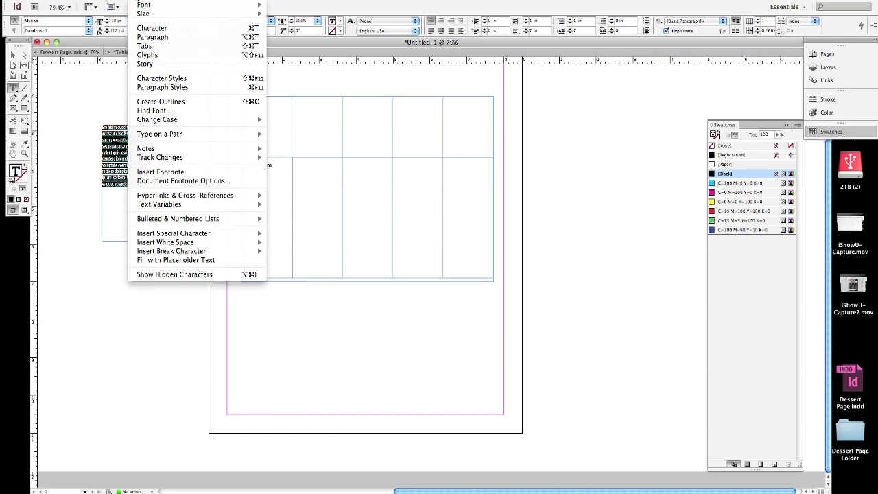
pyautogui.click(174, 260)
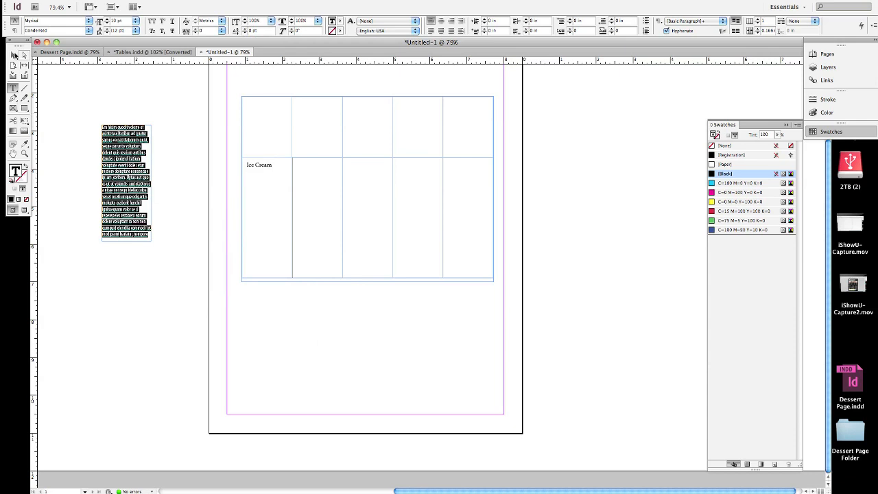
pyautogui.click(15, 55)
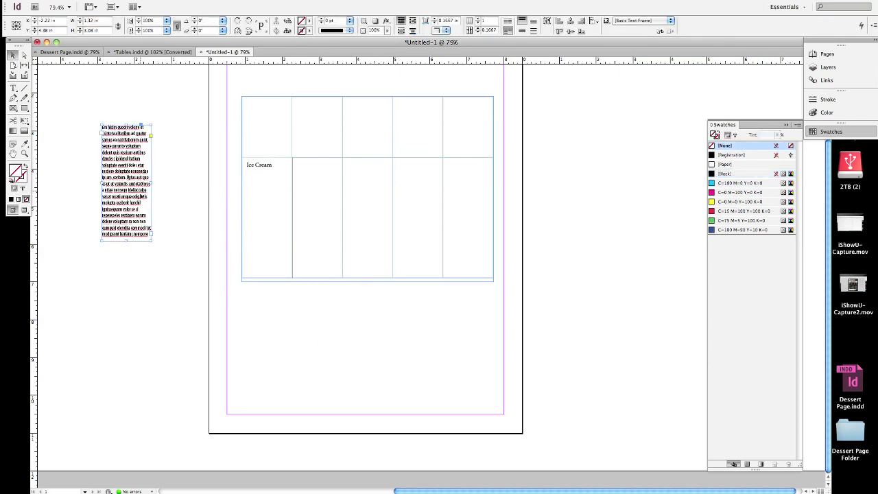
# Step: Try pasting the pasteboard frame's entire placeholder text below "Ice Cream" in the first lower-row cell, and undo the paste
pyautogui.click(13, 88)
pyautogui.click(139, 152)
pyautogui.press('super+a')
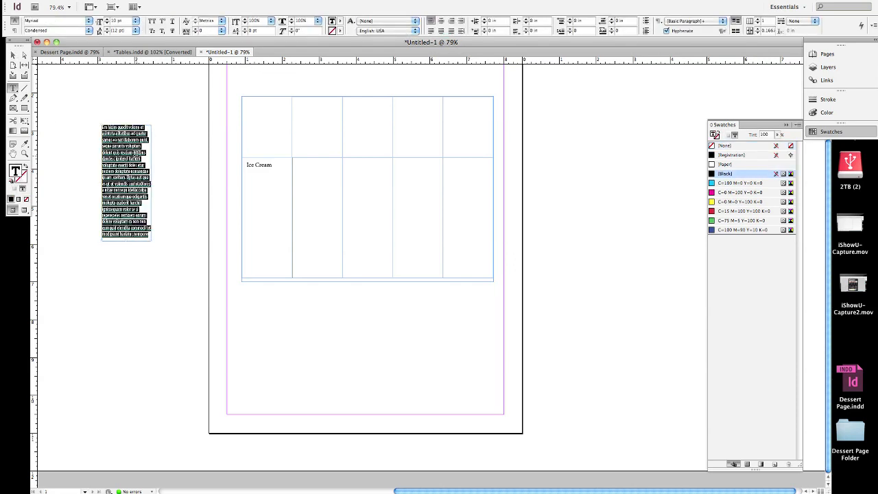
pyautogui.click(253, 182)
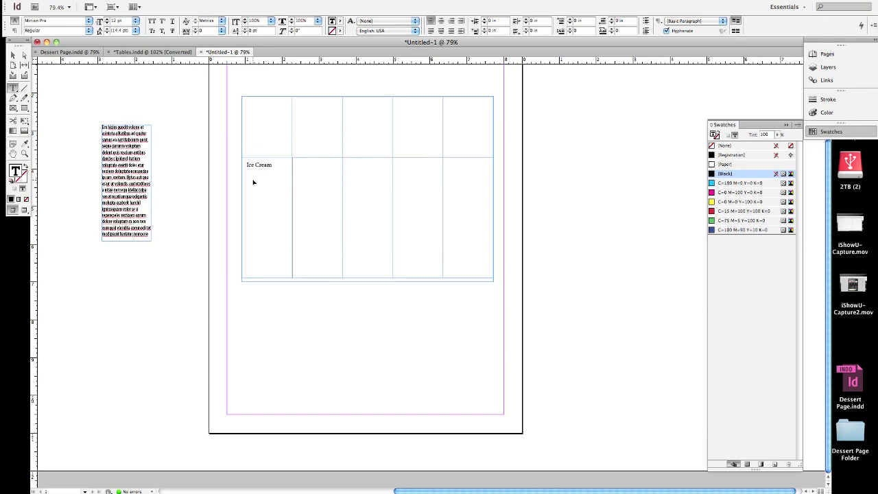
pyautogui.press('super+v')
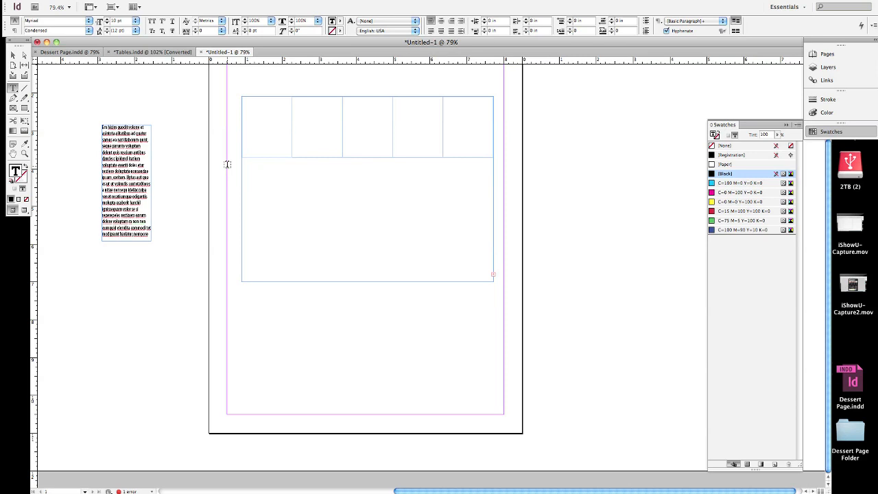
pyautogui.press('super+z')
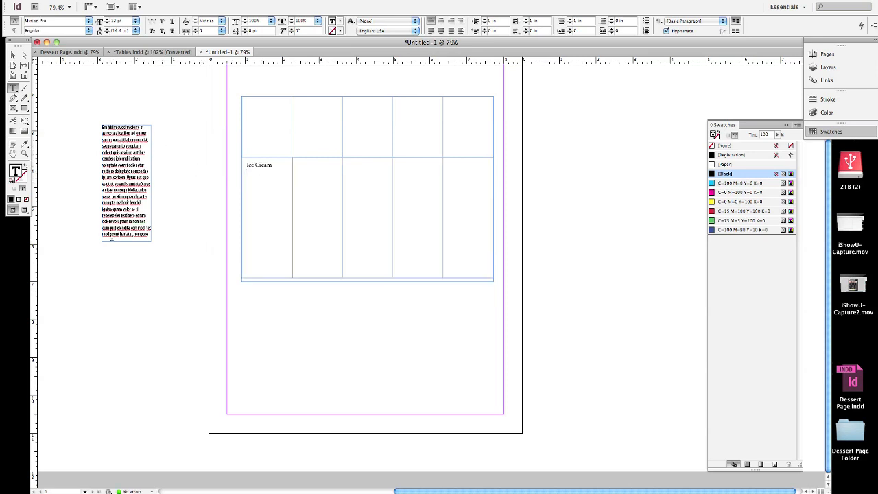
# Step: Copy the placeholder text from its beginning through "ecaborit harchil" and paste it below "Ice Cream" in the first lower-row cell
pyautogui.moveTo(143, 203); pyautogui.dragTo(73, 128)
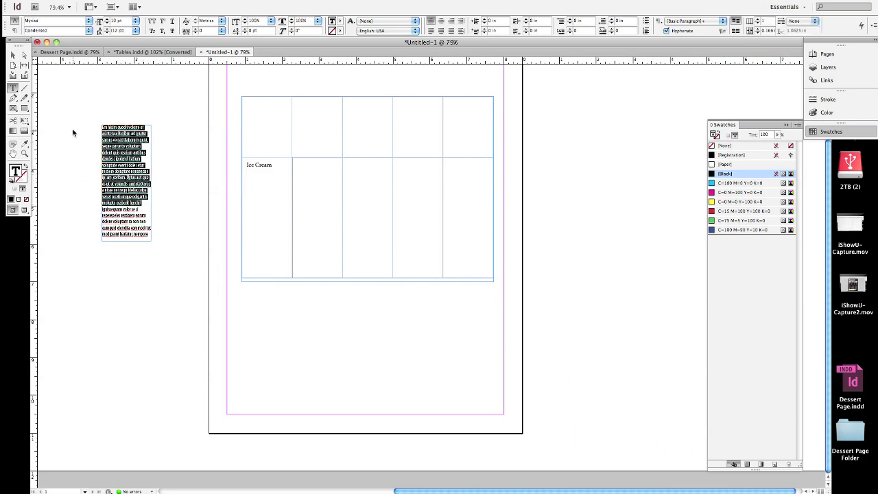
pyautogui.click(251, 187)
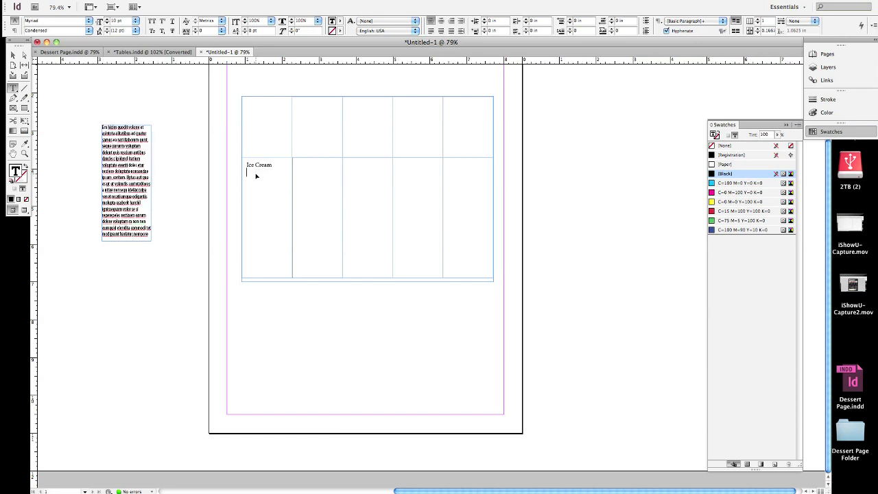
pyautogui.press('super+v')
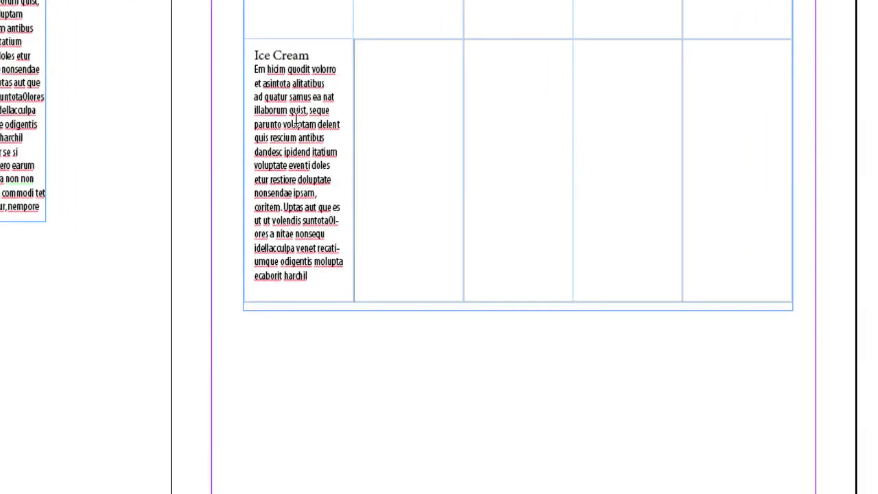
# Step: Set the font of the "Ice Cream" heading in the first lower-row cell to ChunkFive Ex
pyautogui.moveTo(313, 55); pyautogui.dragTo(257, 55)
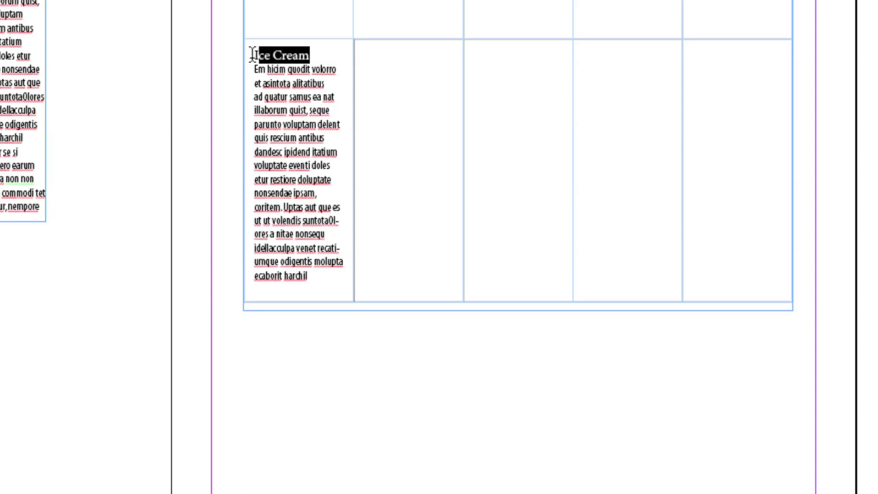
pyautogui.click(254, 55)
pyautogui.moveTo(254, 55); pyautogui.dragTo(310, 54)
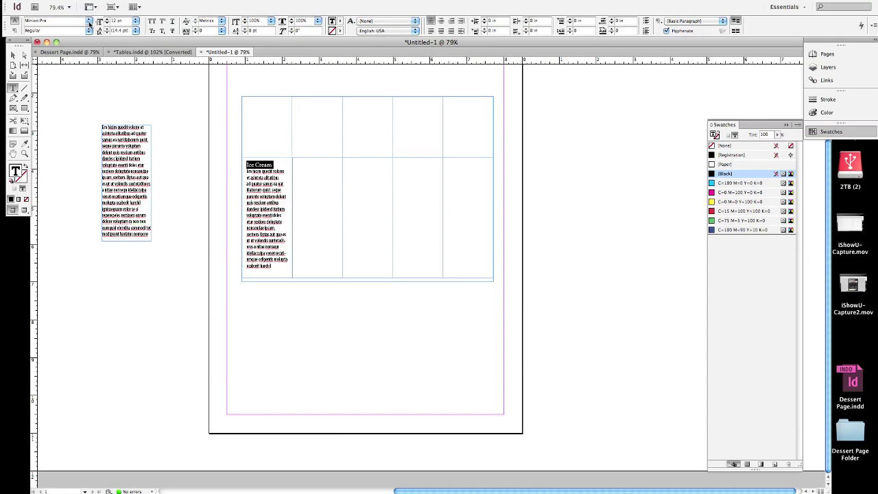
pyautogui.click(89, 24)
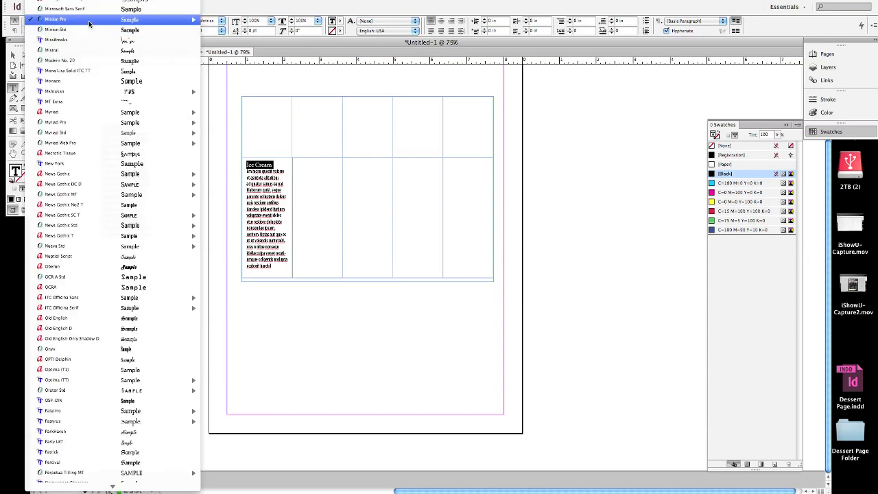
pyautogui.scroll(20, 78, 133)
pyautogui.scroll(12, 77, 134)
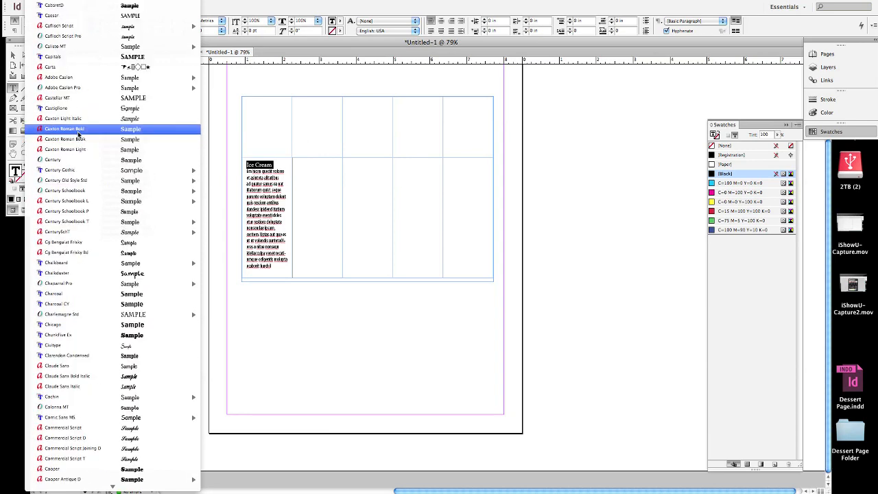
pyautogui.scroll(7, 78, 133)
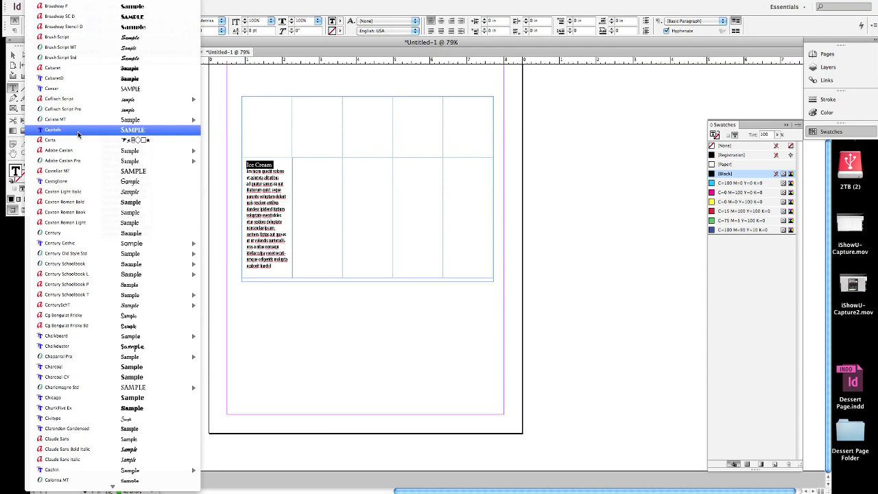
pyautogui.click(76, 410)
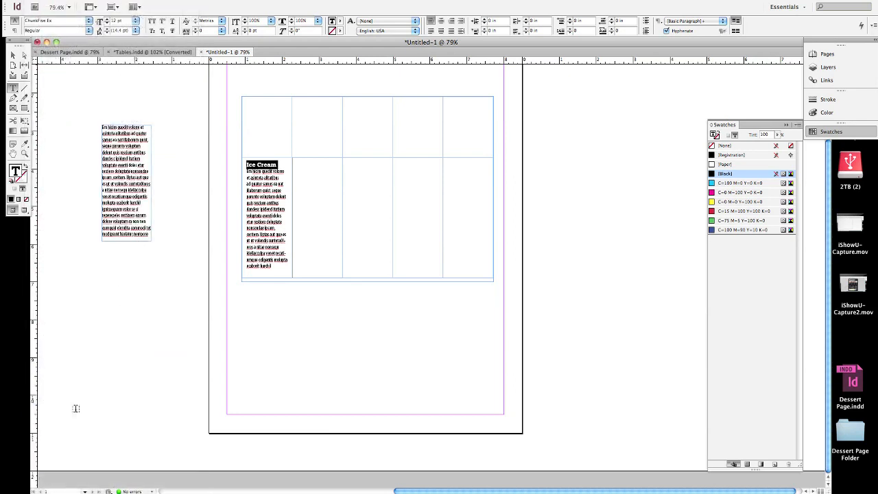
pyautogui.click(182, 100)
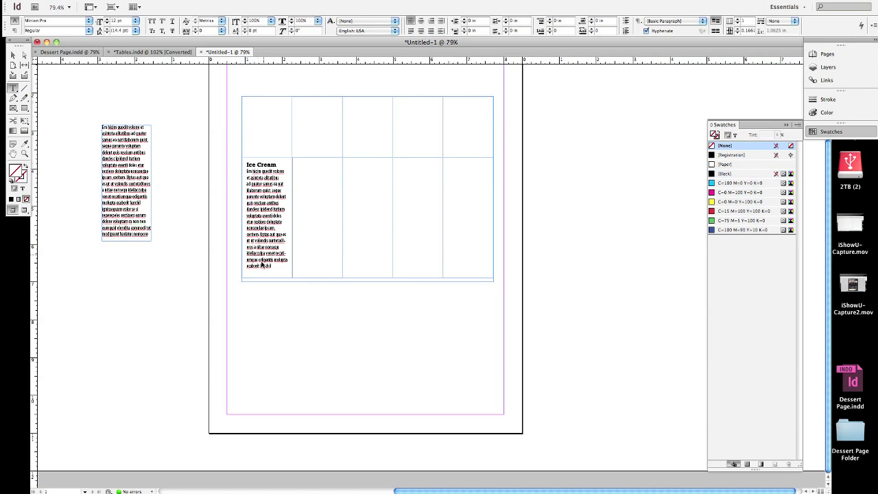
# Step: Copy the "Ice Cream" heading with its placeholder text and paste it into the other four lower-row cells
pyautogui.click(89, 54)
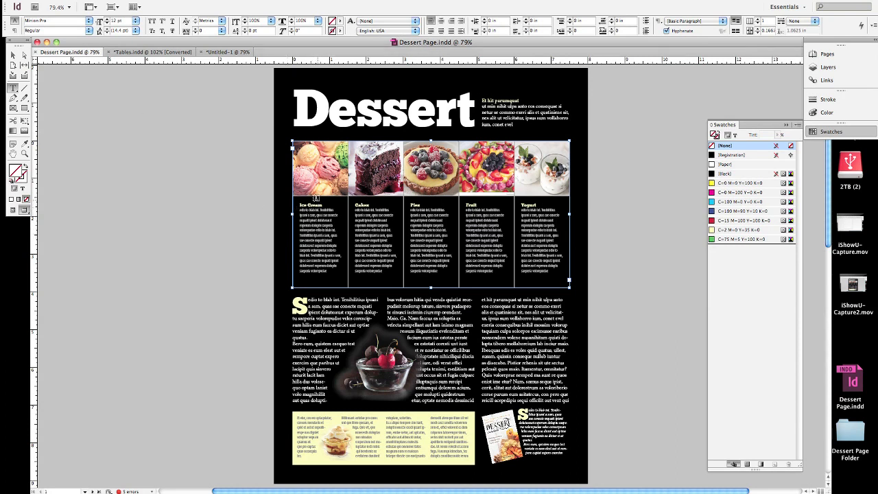
pyautogui.click(230, 52)
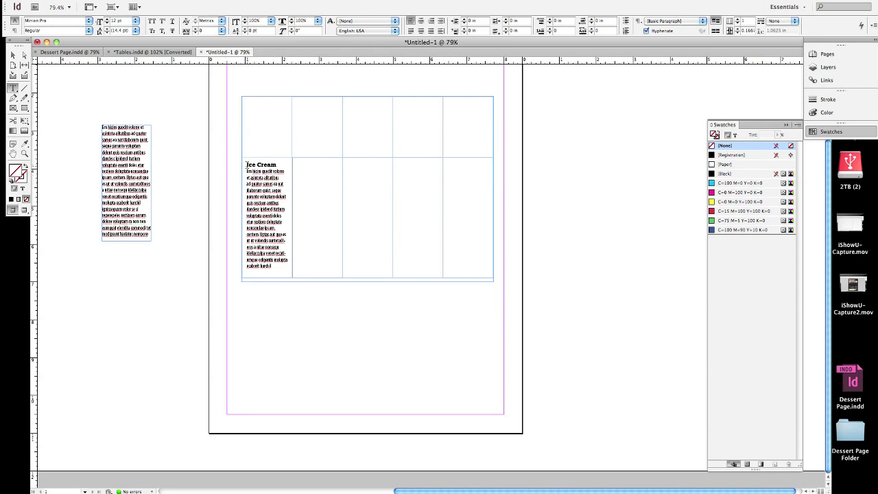
pyautogui.moveTo(246, 165); pyautogui.dragTo(278, 268)
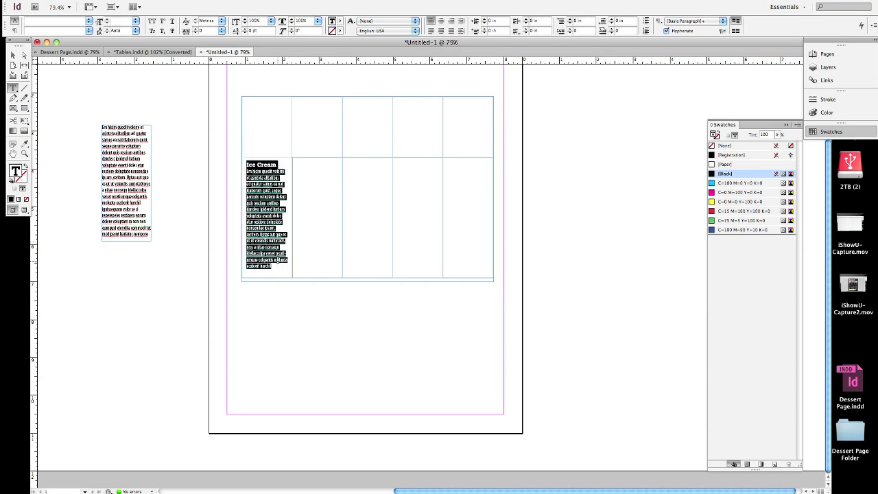
pyautogui.click(303, 170)
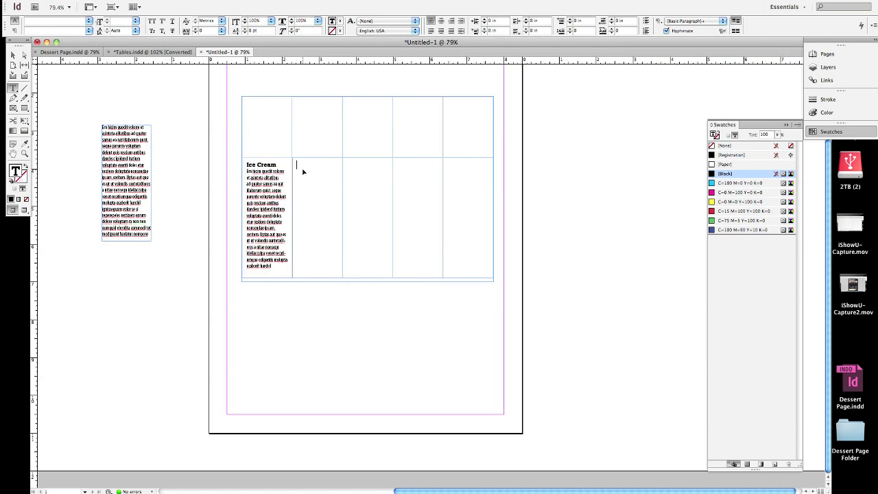
pyautogui.press('super+v')
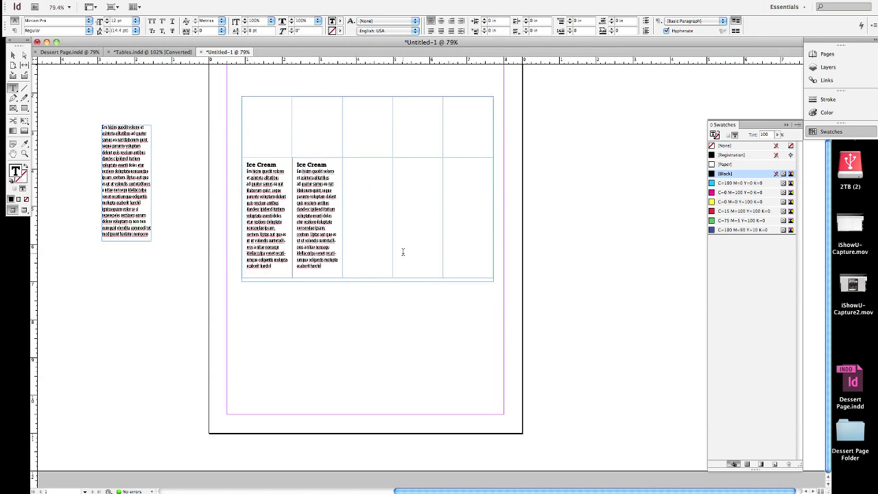
pyautogui.press('super+v')
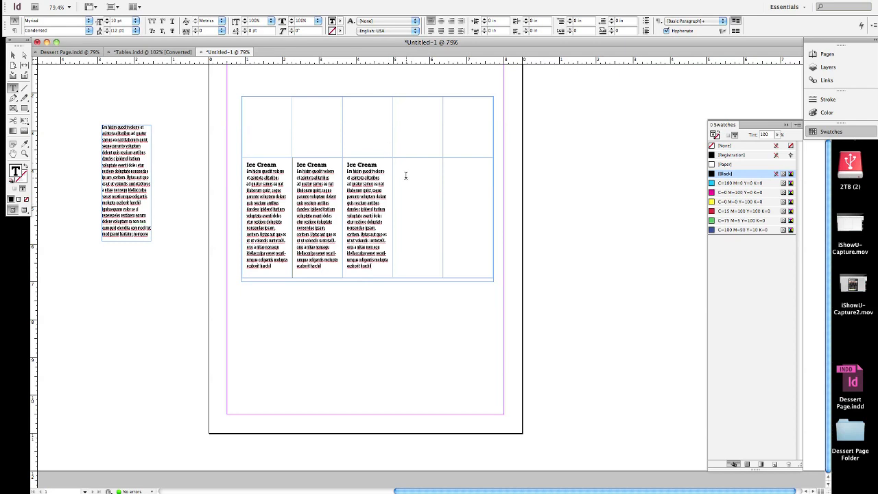
pyautogui.click(406, 167)
pyautogui.press('super+v')
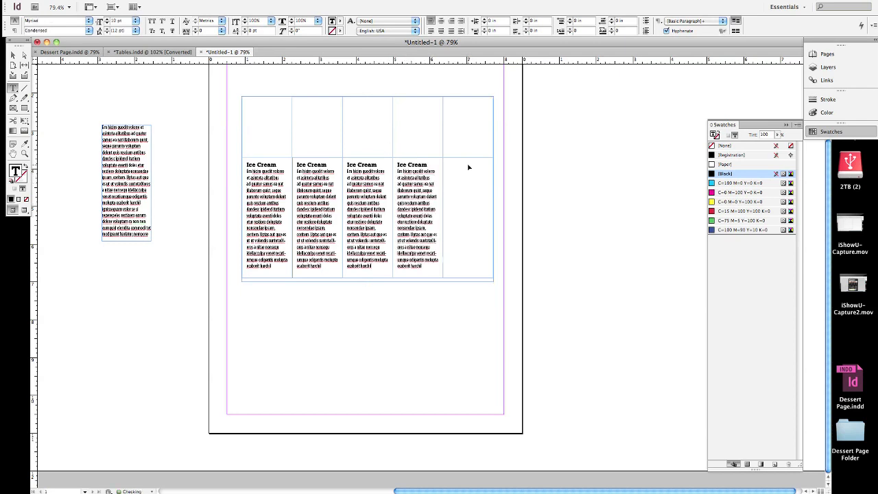
pyautogui.press('super+v')
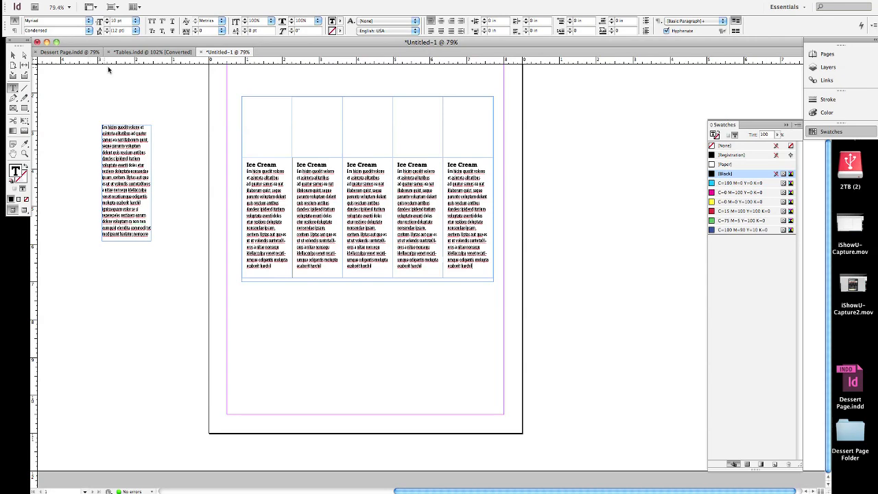
# Step: Check the headings in Dessert Page.indd and replace those of the second and third lower-row cells with "Cakes" and "Pies"
pyautogui.click(70, 53)
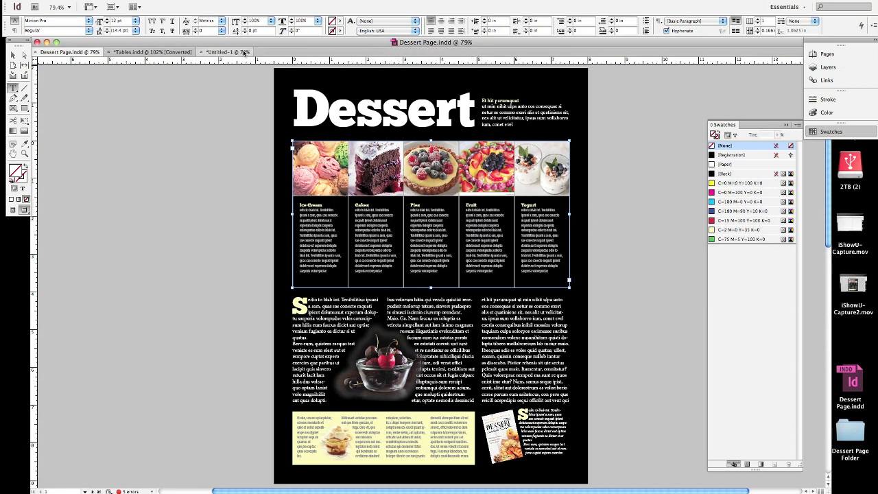
pyautogui.click(245, 53)
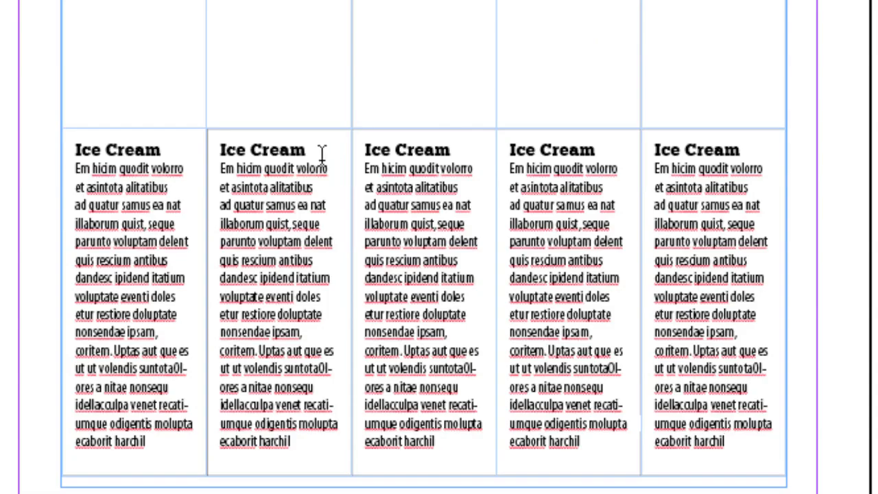
pyautogui.doubleClick(323, 163)
pyautogui.tripleClick(297, 146)
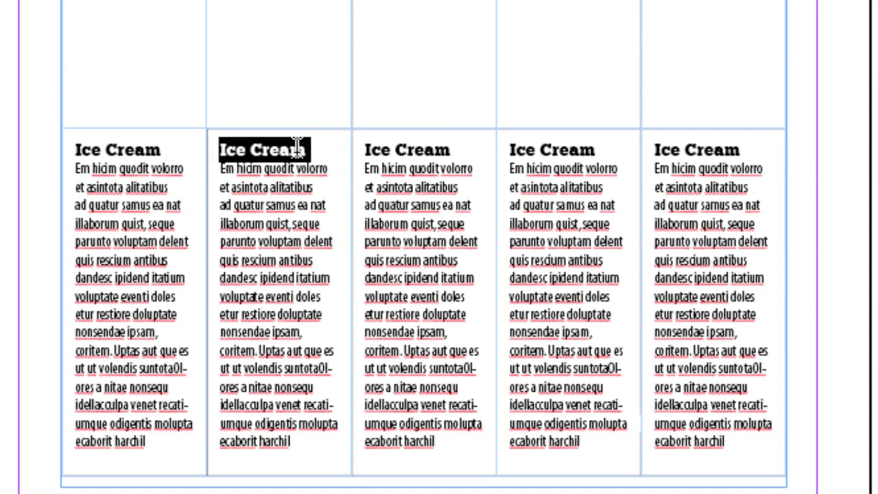
pyautogui.write('CakesEm hicim')
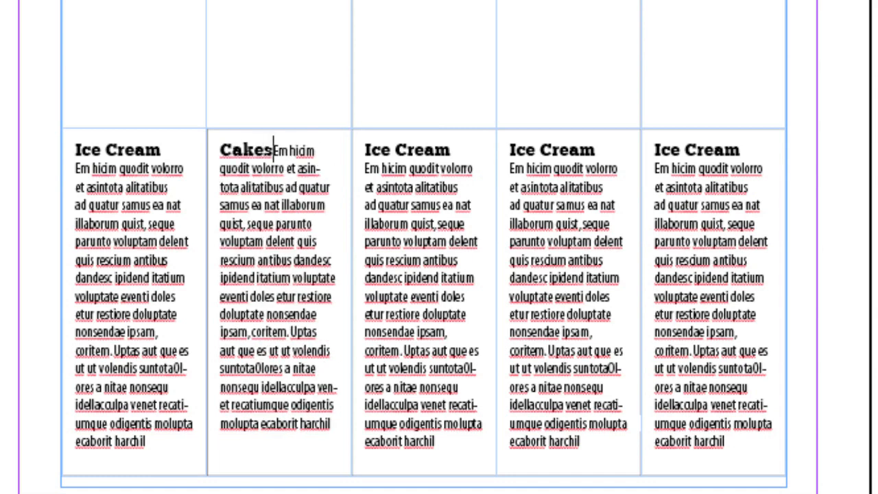
pyautogui.press('Return')
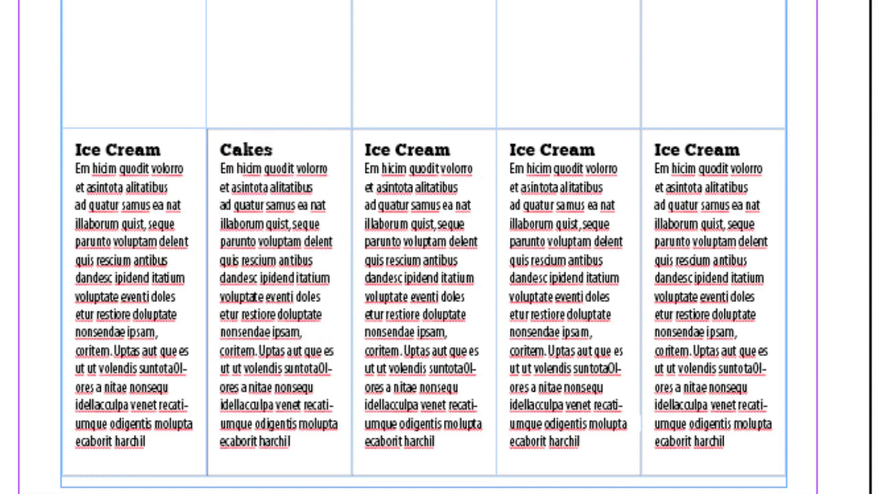
pyautogui.doubleClick(421, 145)
pyautogui.tripleClick(421, 142)
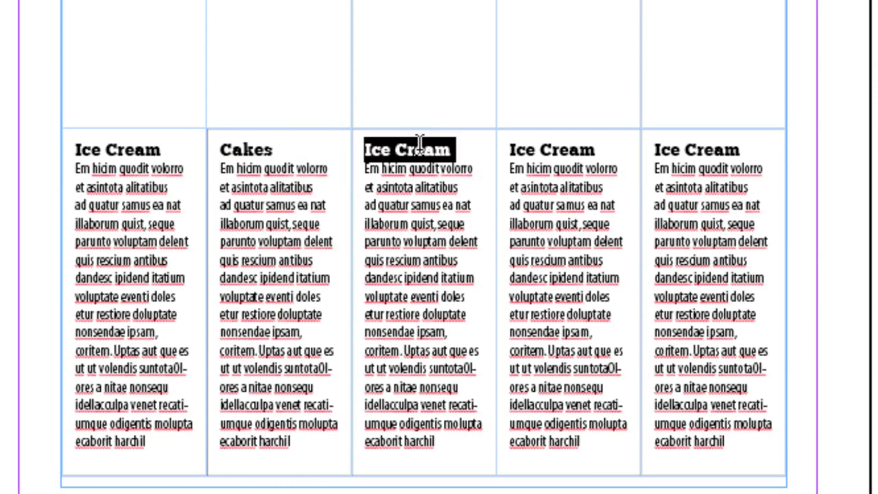
pyautogui.write('PiesEm hicim quodit')
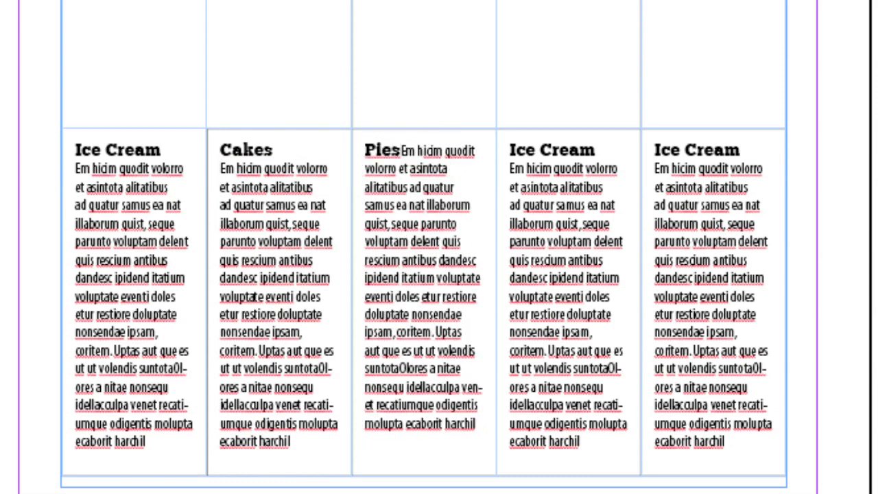
pyautogui.press('Return')
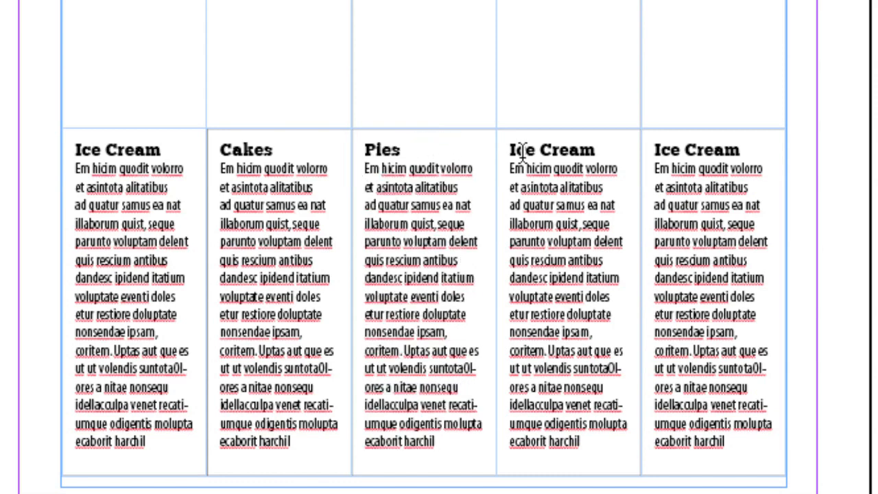
# Step: Replace the headings in the fourth and fifth lower-row cells with "Fruit" and "Yogurt", each on its own line
pyautogui.tripleClick(561, 144)
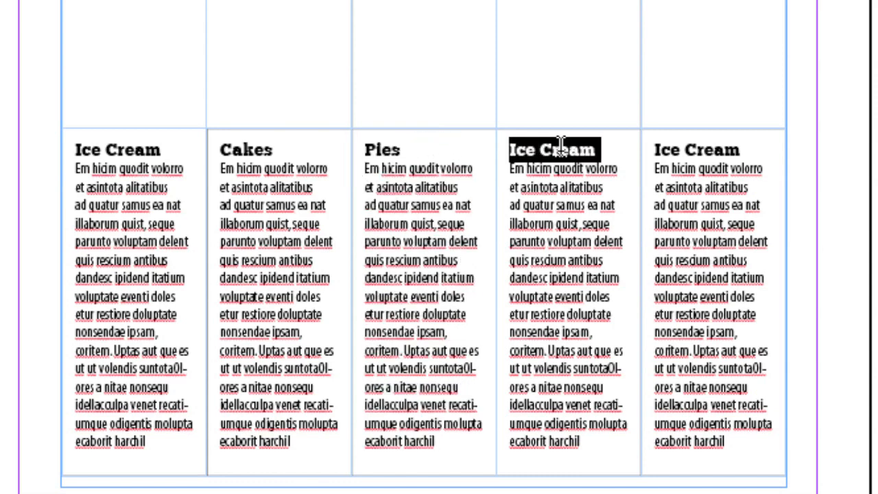
pyautogui.write('FruitEm hicim')
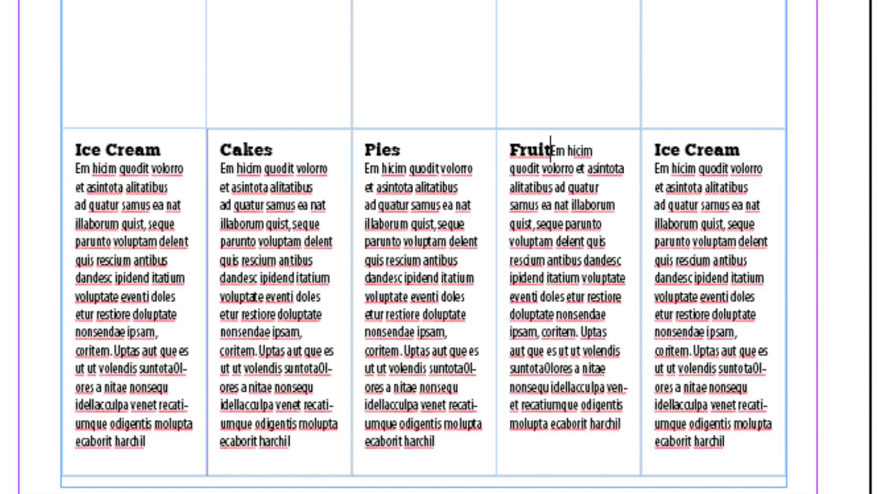
pyautogui.press('Return')
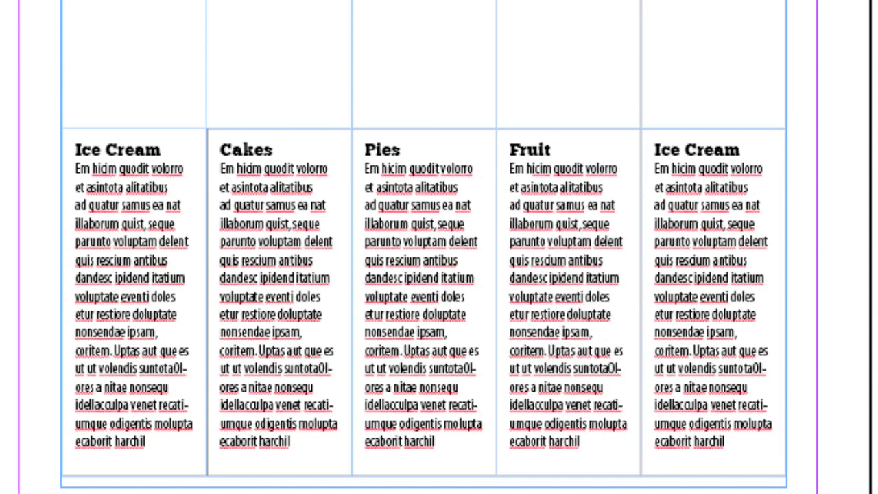
pyautogui.tripleClick(682, 151)
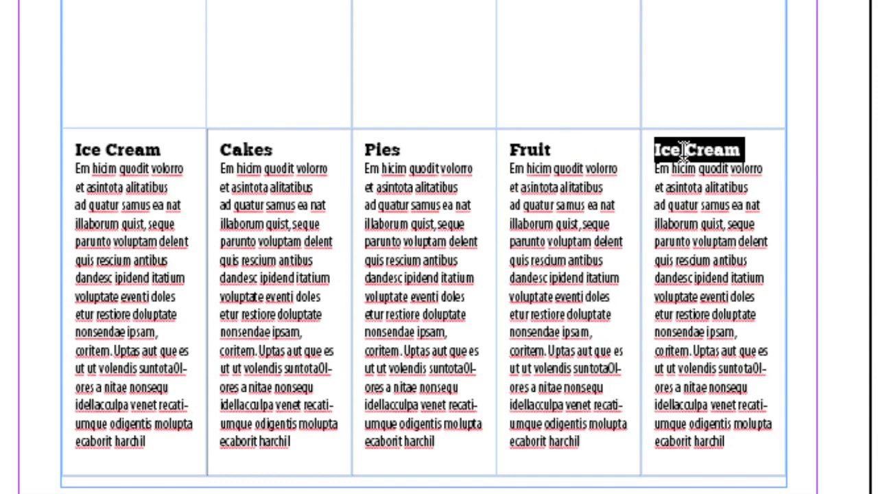
pyautogui.write('Yogurt')
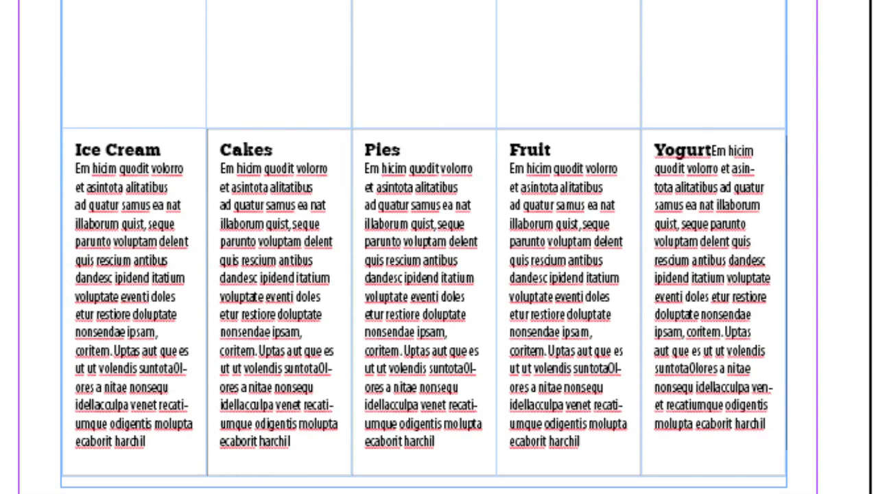
pyautogui.press('Return')
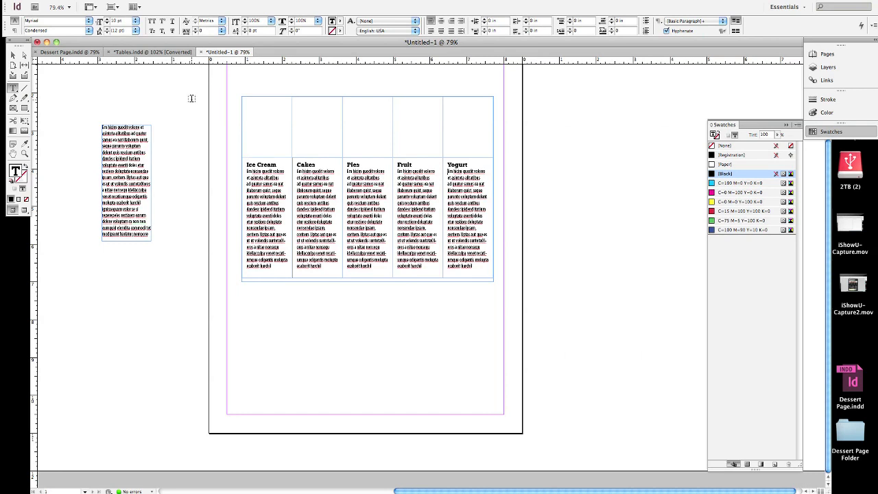
# Step: Save the document to the Desktop as "Tables Demo" in InDesign CS6 format
pyautogui.press('super+s')
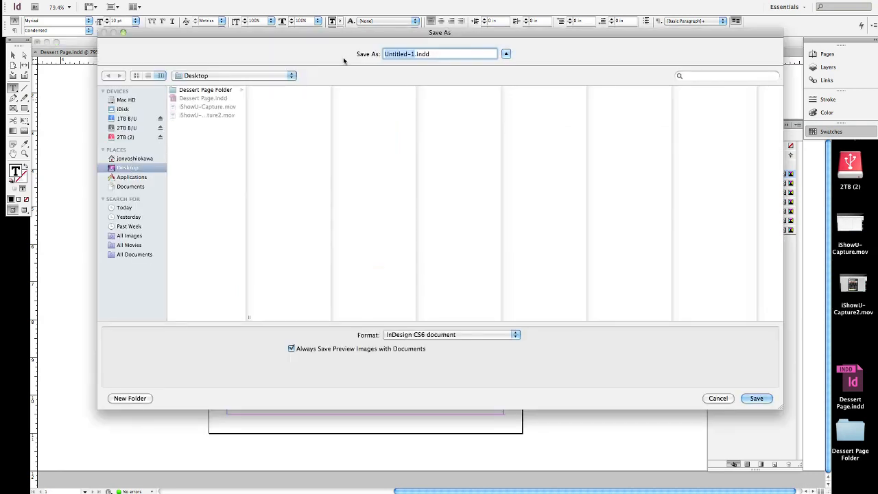
pyautogui.write('Tables Demo')
pyautogui.click(755, 398)
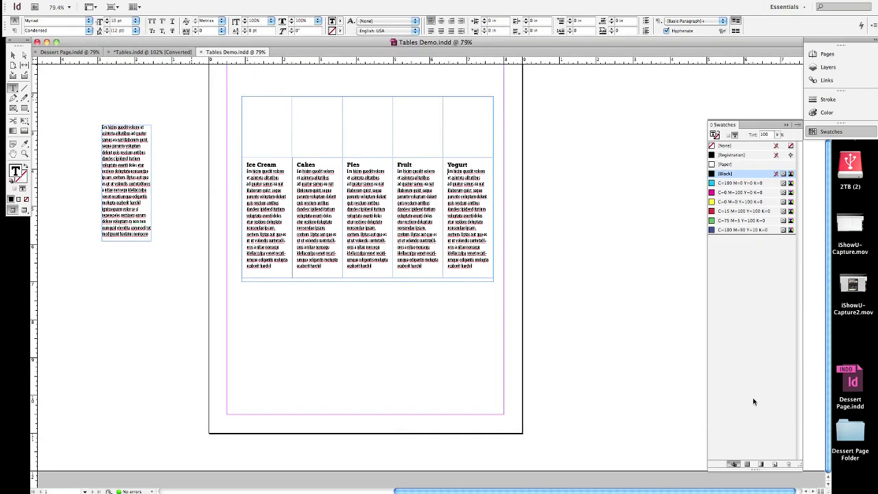
# Step: Set the top, bottom, left and right cell insets of the five upper-row table cells to 0 in
pyautogui.click(450, 269)
pyautogui.moveTo(190, 146); pyautogui.dragTo(190, 146)
pyautogui.click(267, 113)
pyautogui.moveTo(245, 101); pyautogui.dragTo(462, 113)
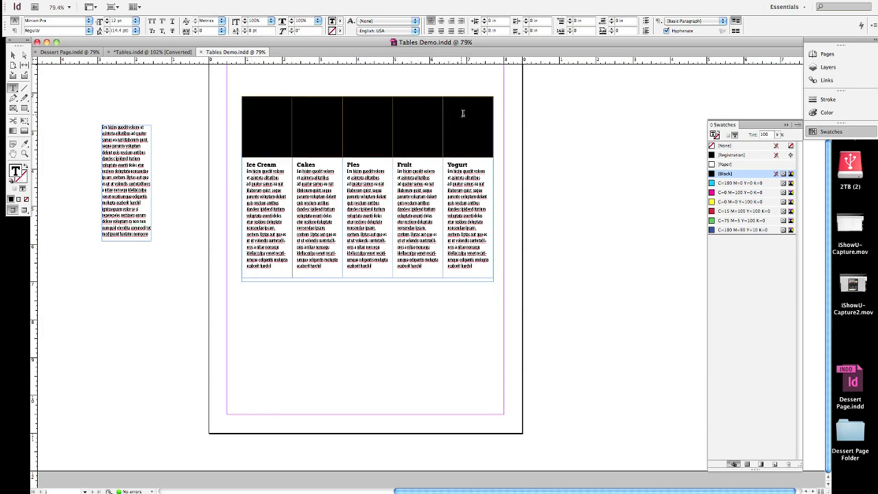
pyautogui.click(196, 1)
pyautogui.moveTo(208, 46)
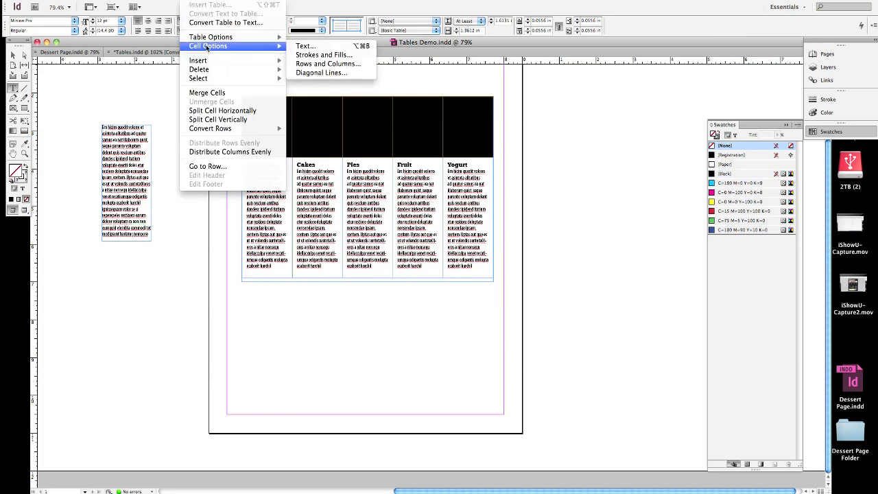
pyautogui.click(304, 46)
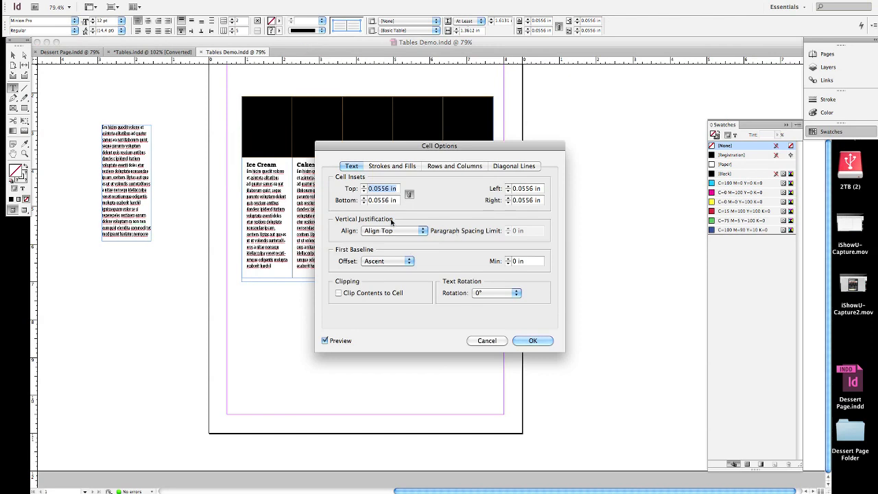
pyautogui.write('0')
pyautogui.press('Tab')
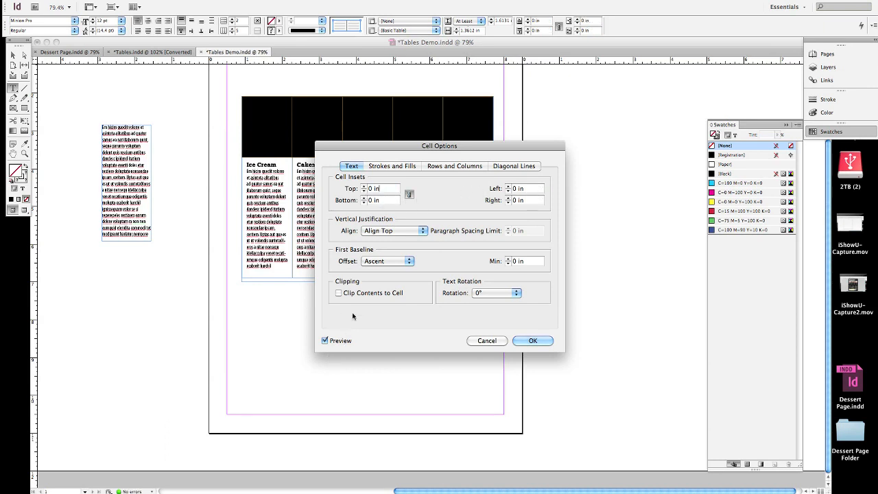
pyautogui.click(537, 340)
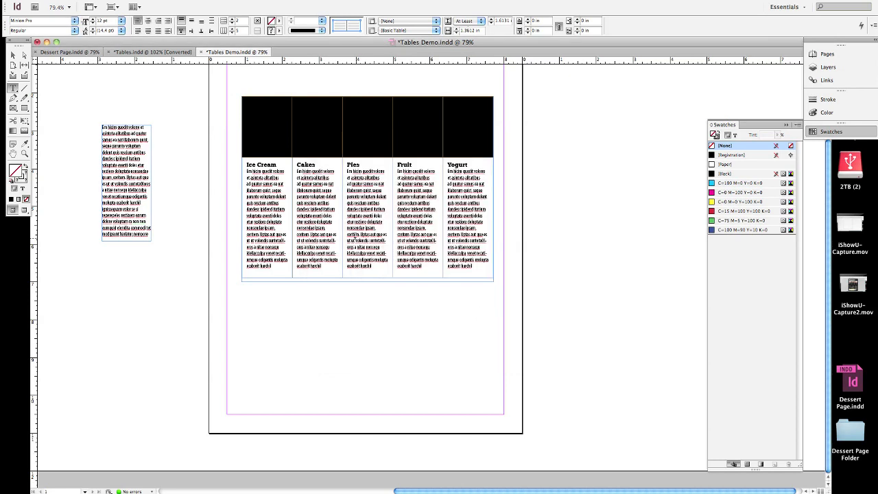
pyautogui.click(264, 104)
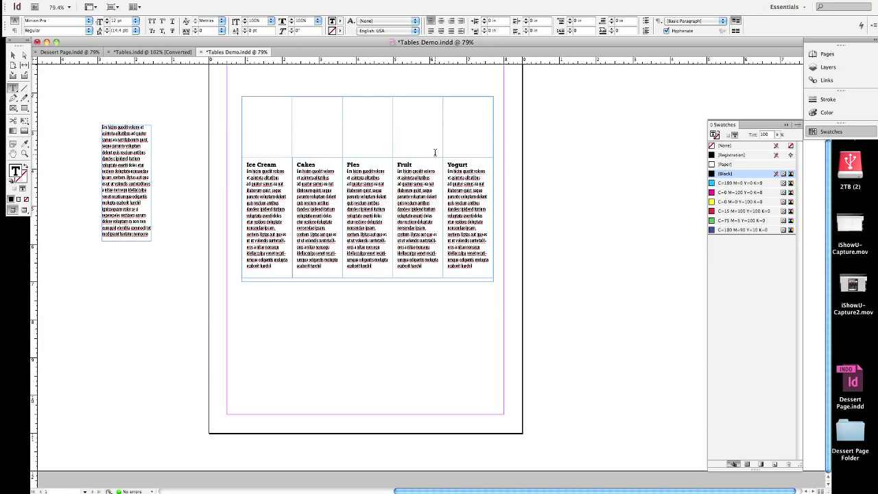
# Step: Turn on Clip Contents to Cell for all five upper-row cells
pyautogui.press('super+0')
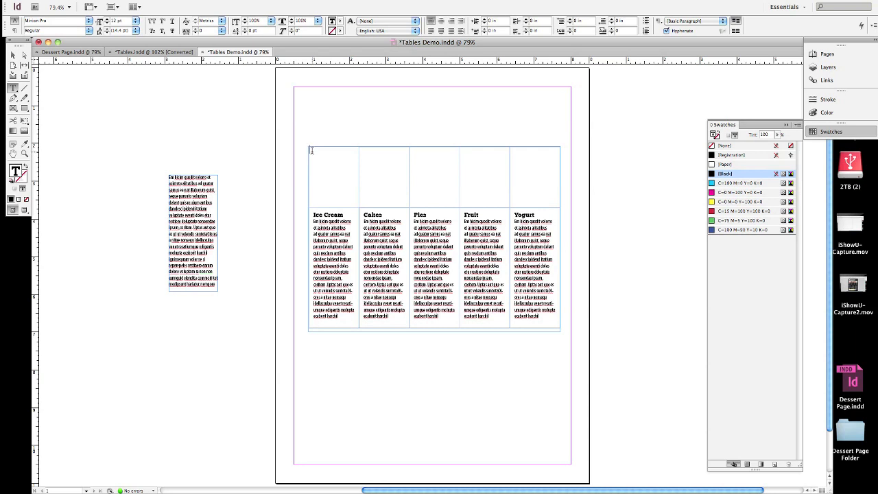
pyautogui.moveTo(310, 150); pyautogui.dragTo(518, 187)
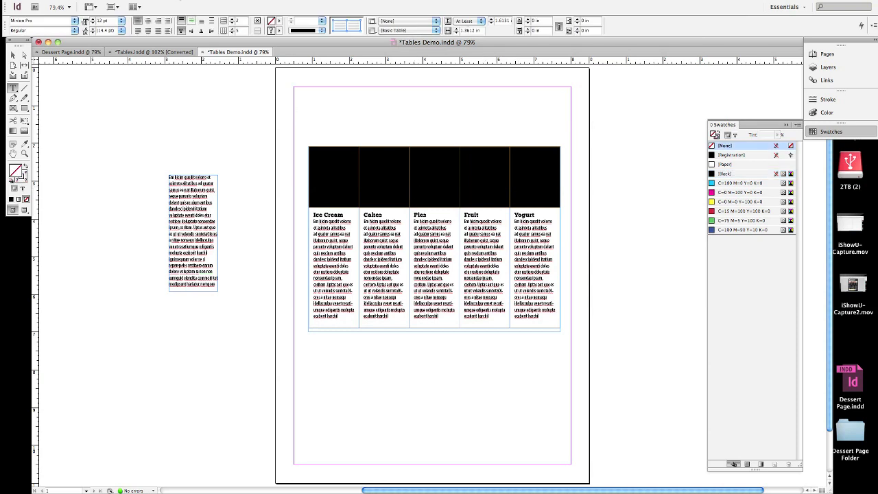
pyautogui.click(198, 2)
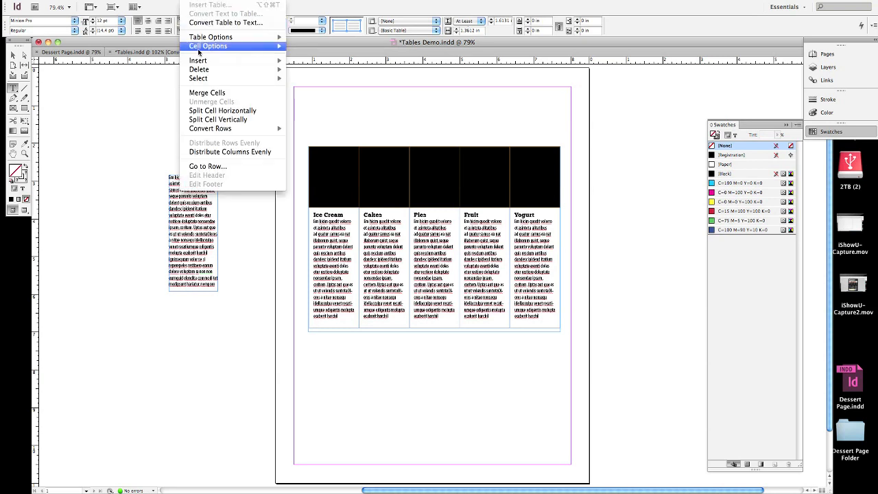
pyautogui.moveTo(268, 49)
pyautogui.click(305, 46)
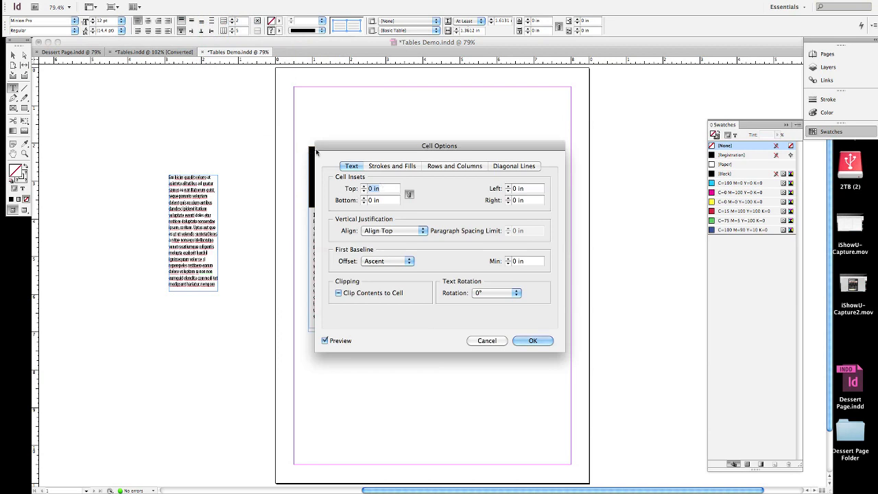
pyautogui.click(338, 293)
pyautogui.click(523, 339)
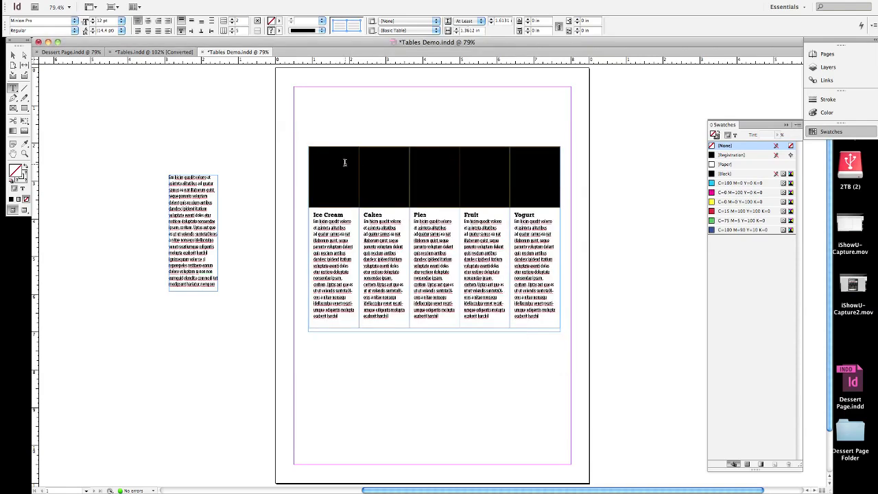
# Step: Place Ice Cream.jpg from the Links folder into the cell above the "Ice Cream" text
pyautogui.click(346, 162)
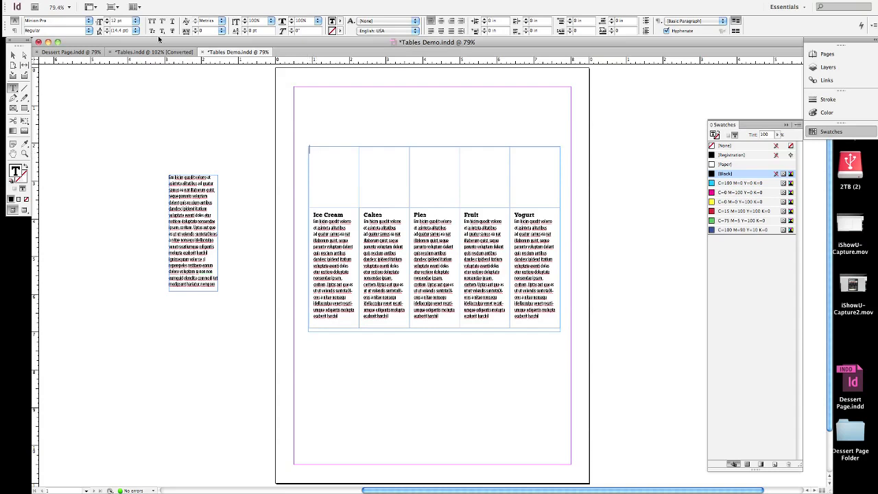
pyautogui.click(66, 2)
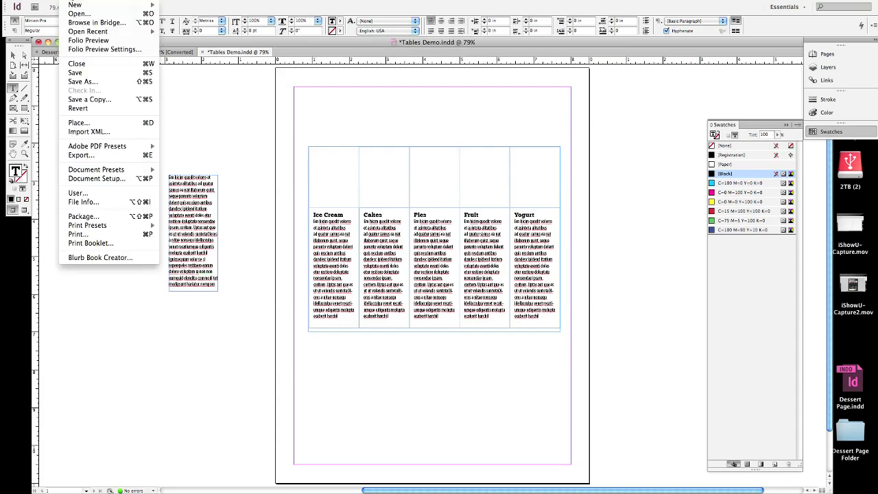
pyautogui.click(95, 123)
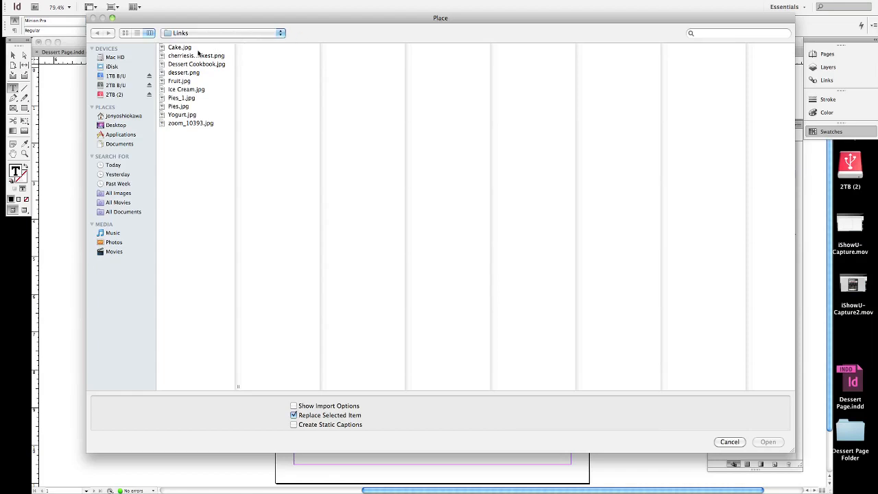
pyautogui.click(180, 90)
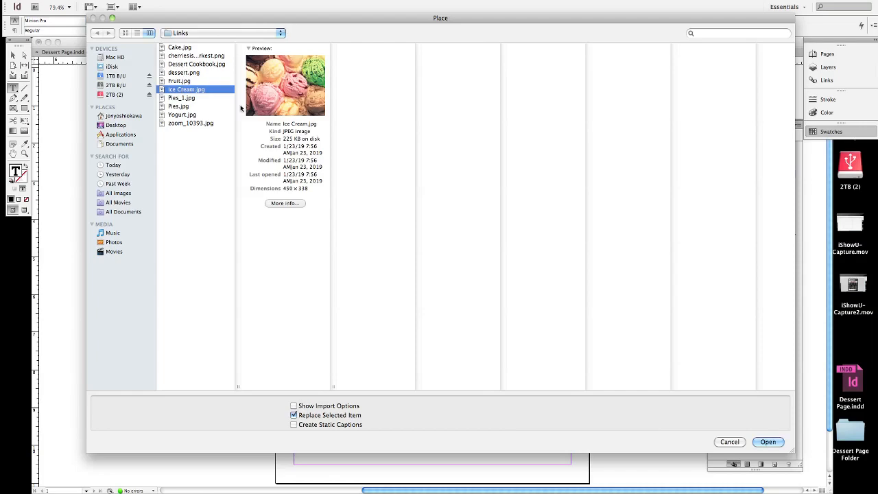
pyautogui.click(768, 442)
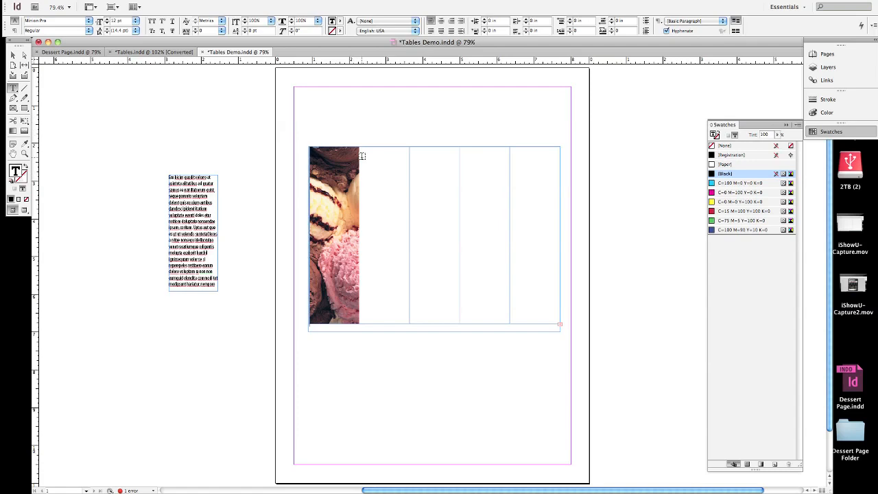
# Step: Scale the ice cream image to about 2.15 × 1.62 in to fill the cell's height, and shift the picture left within it
pyautogui.click(12, 58)
pyautogui.click(342, 162)
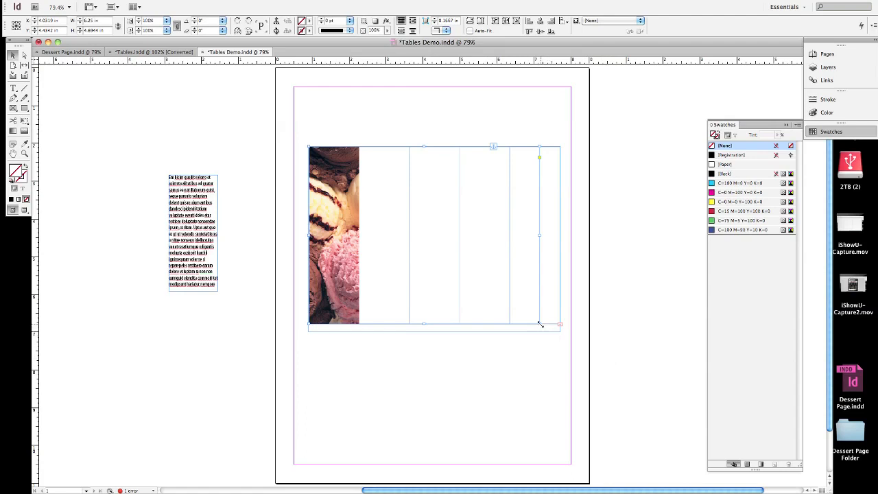
pyautogui.moveTo(540, 324); pyautogui.dragTo(374, 180)
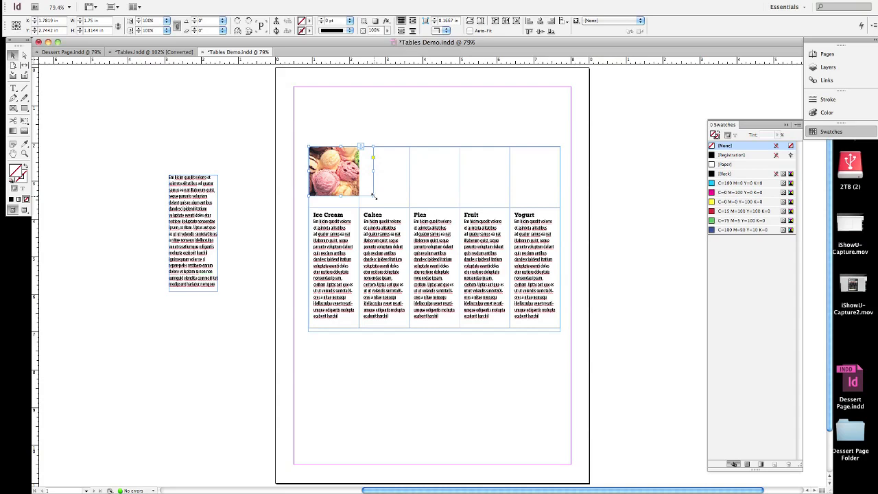
pyautogui.moveTo(373, 197); pyautogui.dragTo(386, 208)
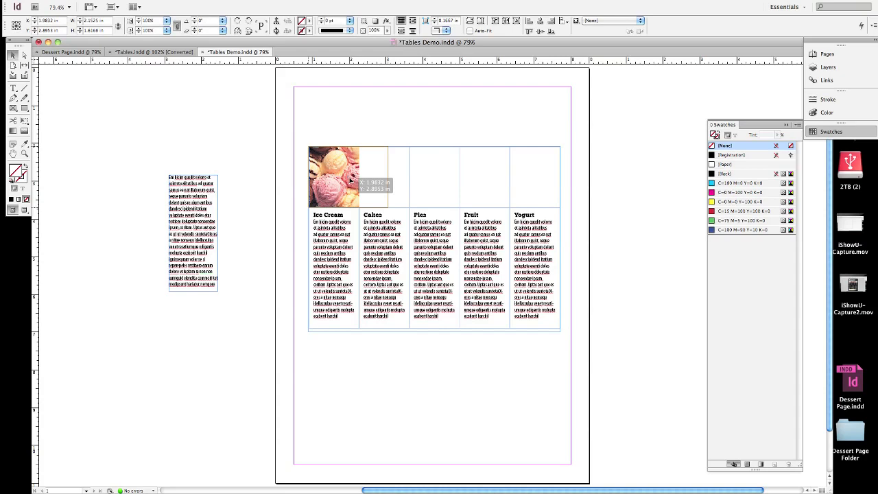
pyautogui.moveTo(351, 180); pyautogui.dragTo(320, 178)
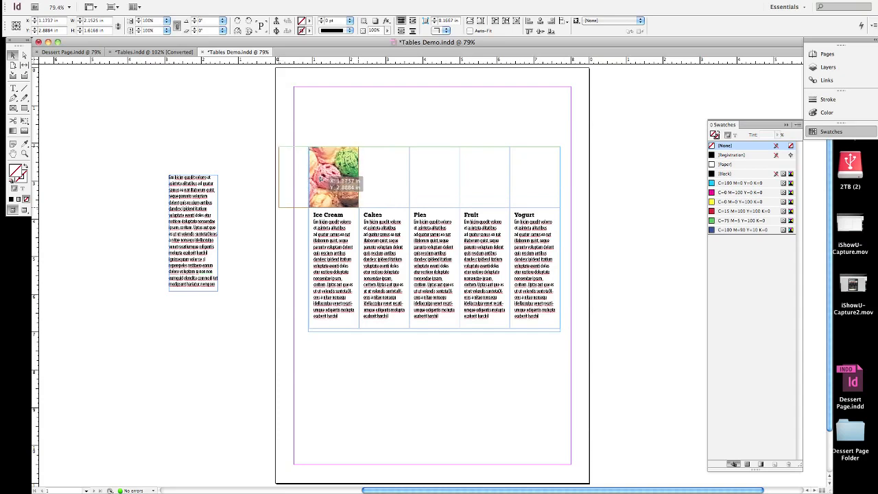
pyautogui.moveTo(320, 179); pyautogui.dragTo(321, 178)
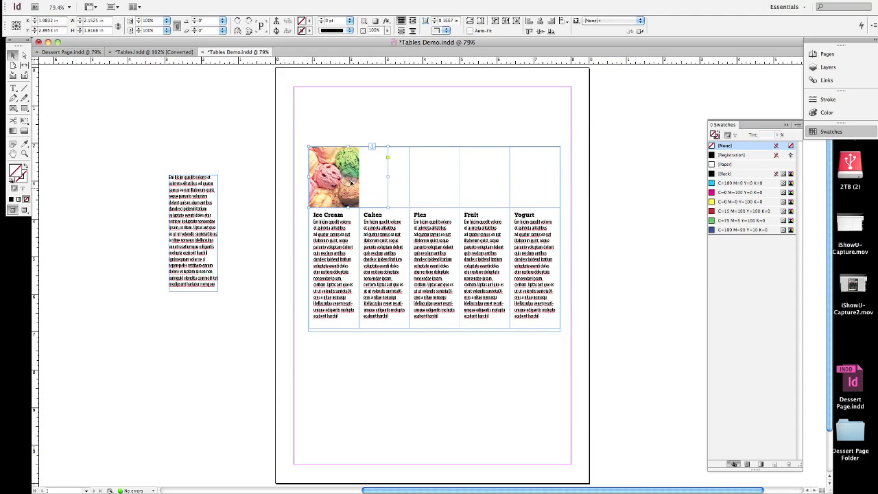
pyautogui.click(341, 120)
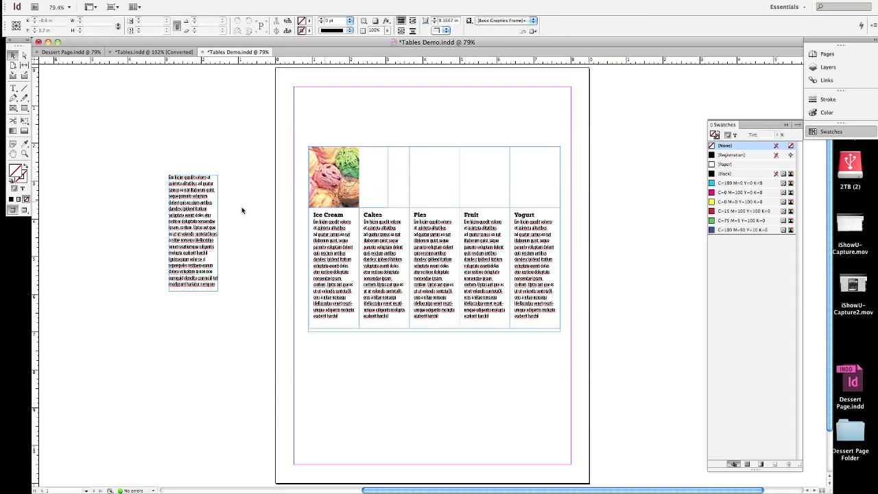
# Step: Place Cake.jpg from the Links folder into the cell above the "Cakes" text
pyautogui.click(12, 87)
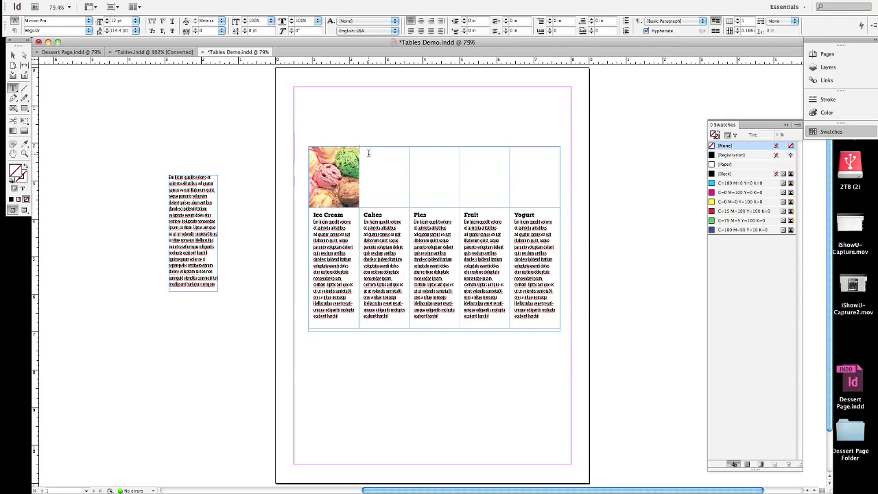
pyautogui.click(368, 153)
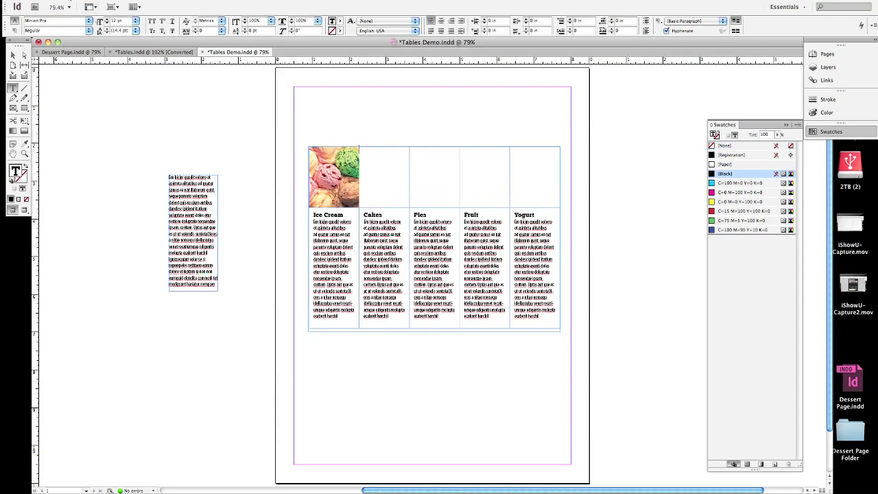
pyautogui.click(69, 0)
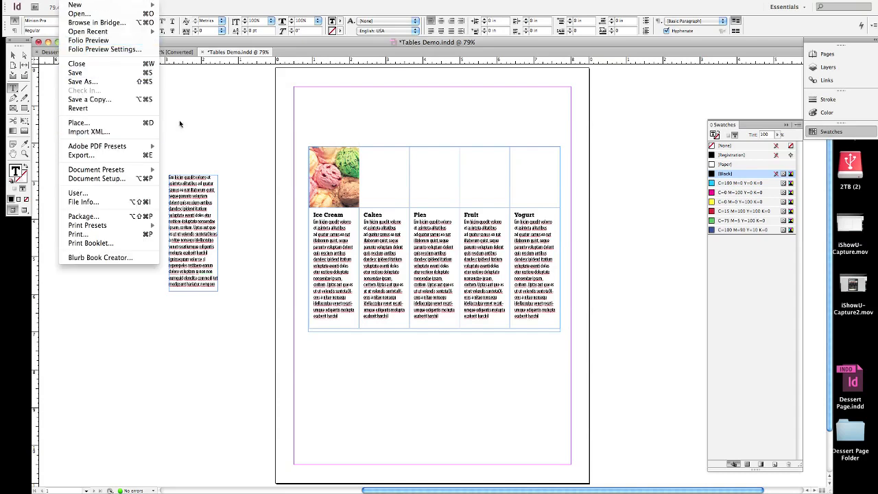
pyautogui.click(156, 123)
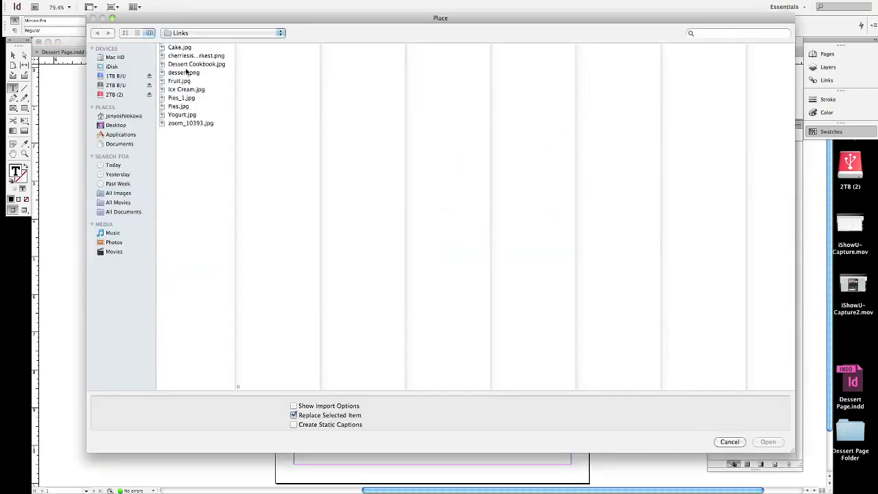
pyautogui.click(179, 47)
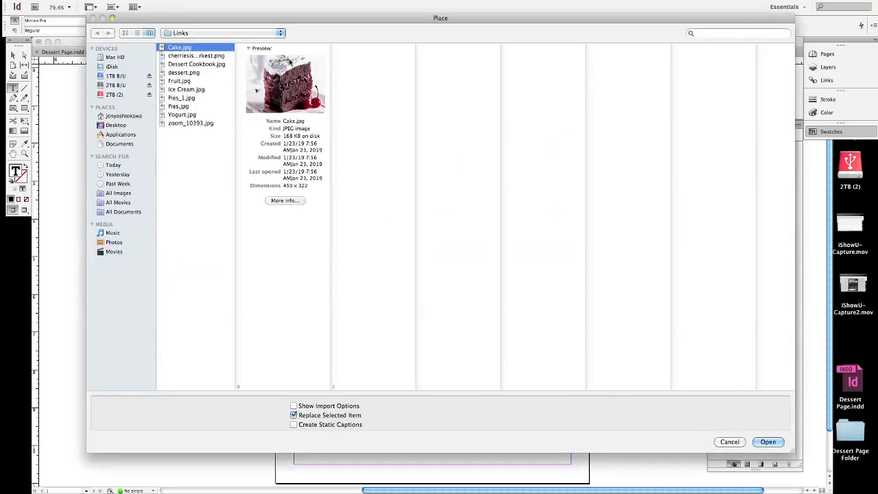
pyautogui.click(767, 442)
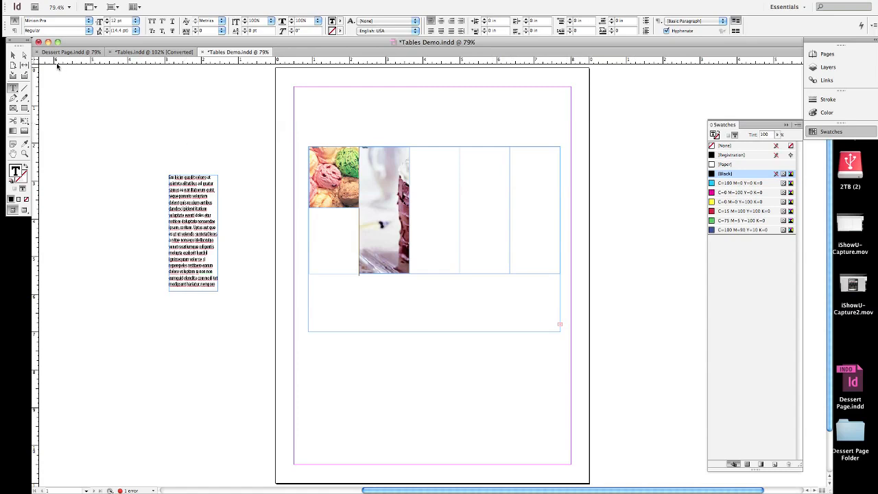
pyautogui.click(15, 58)
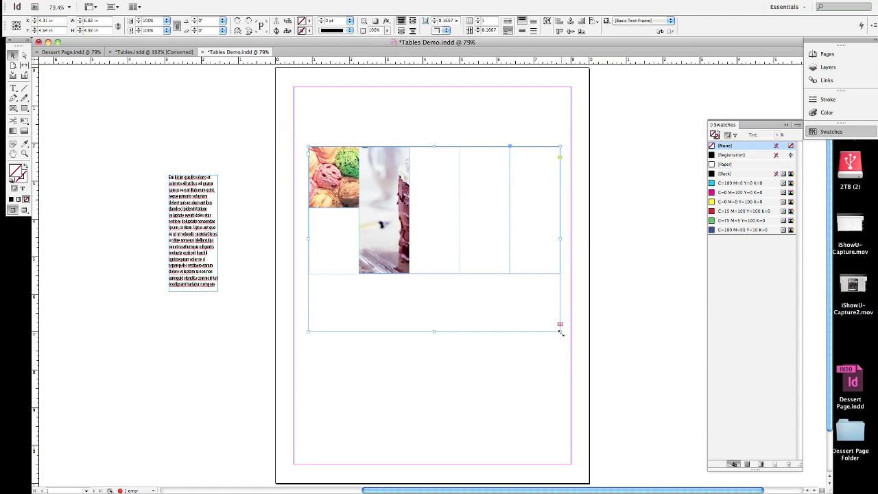
pyautogui.moveTo(560, 331); pyautogui.dragTo(392, 167)
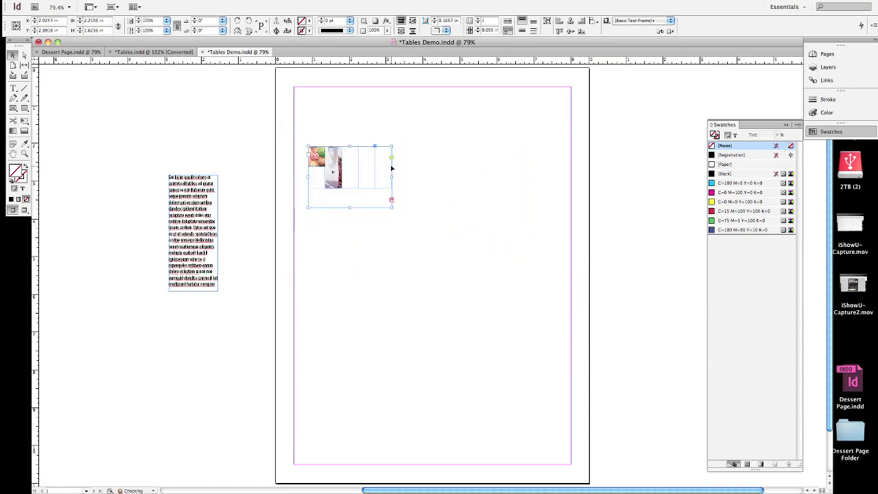
pyautogui.press('super+z')
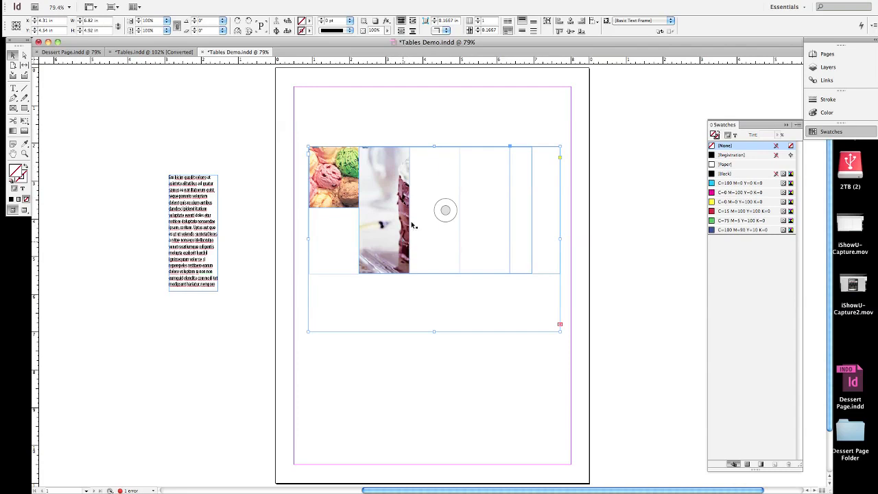
# Step: Scale the cake image to 2.25 × 1.61 in to fill the cell's height, and shift the picture left to centre the cake slice
pyautogui.click(393, 168)
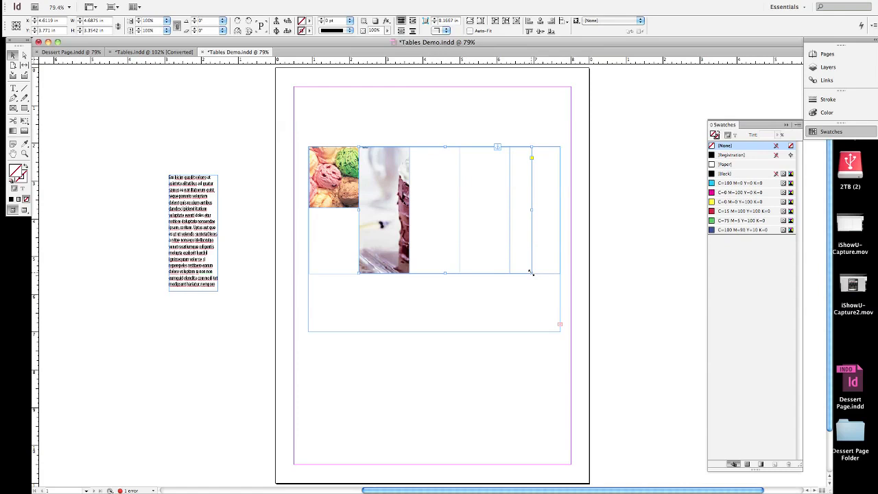
pyautogui.moveTo(532, 272); pyautogui.dragTo(441, 192)
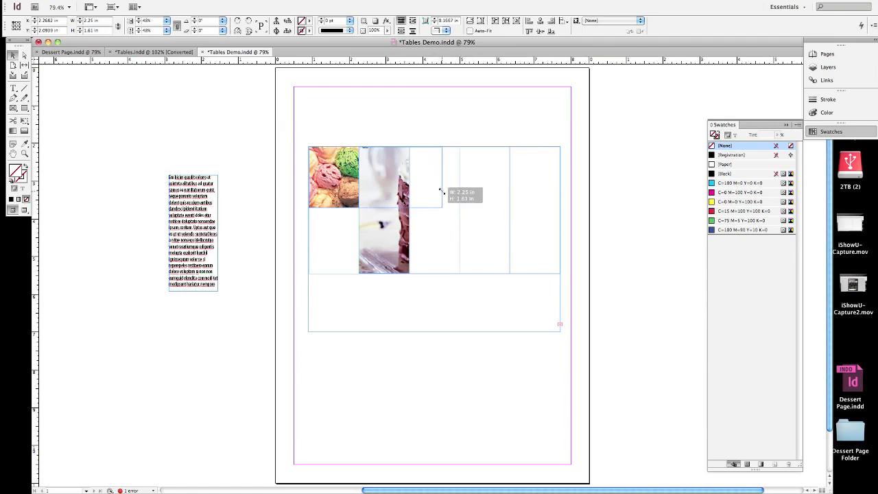
pyautogui.moveTo(441, 192); pyautogui.dragTo(442, 192)
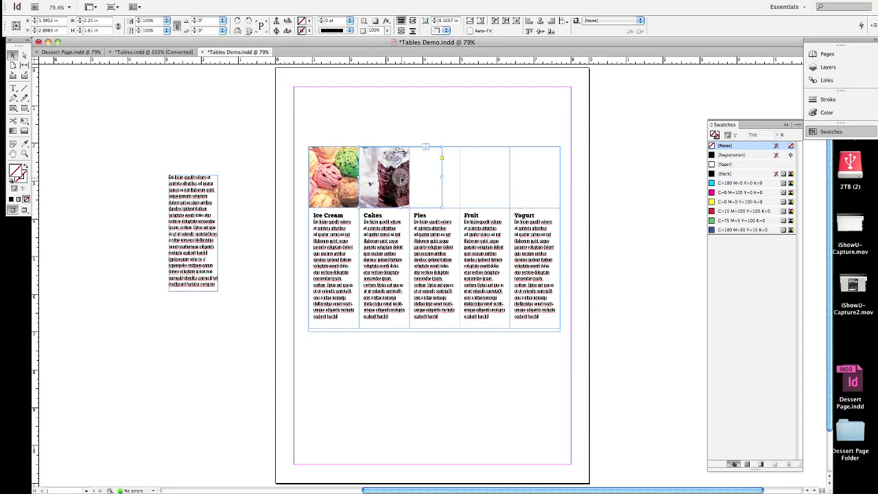
pyautogui.moveTo(401, 179)
pyautogui.mouseDown()
pyautogui.moveTo(379, 179)
pyautogui.moveTo(392, 180)
pyautogui.mouseUp()
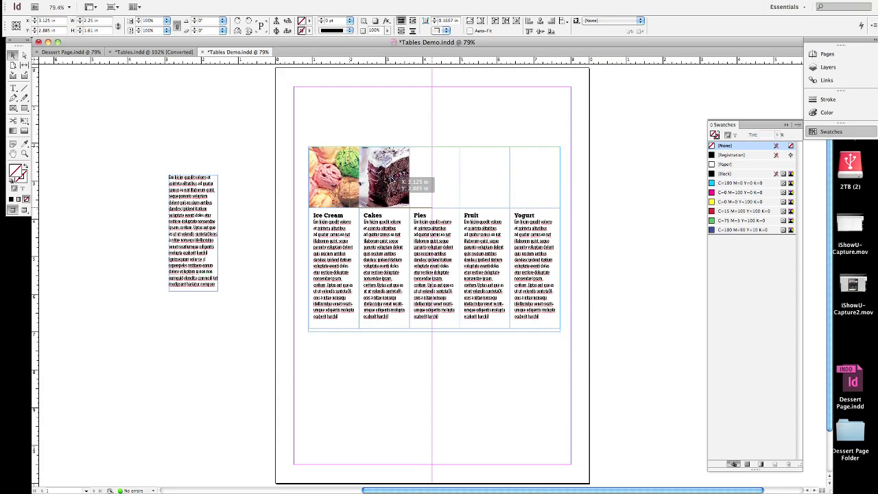
# Step: Fine-tune the cake picture's position within its frame above the "Cakes" text and deselect it
pyautogui.moveTo(391, 179); pyautogui.dragTo(392, 179)
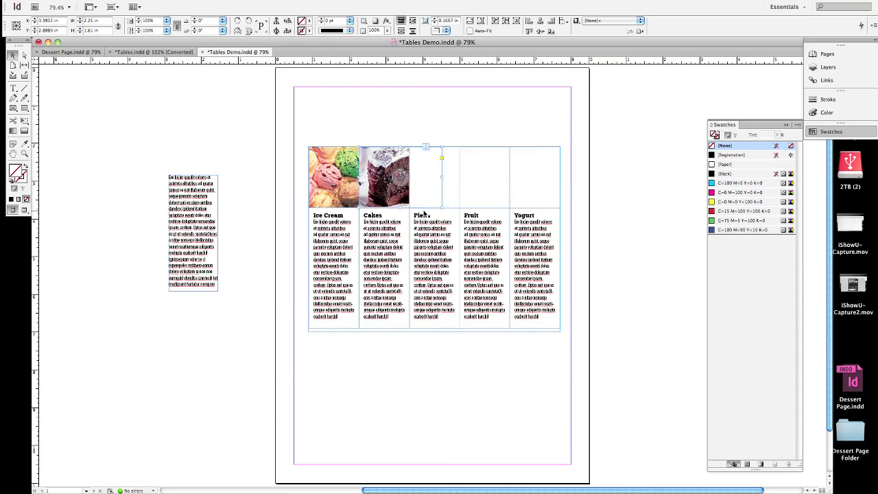
pyautogui.click(456, 100)
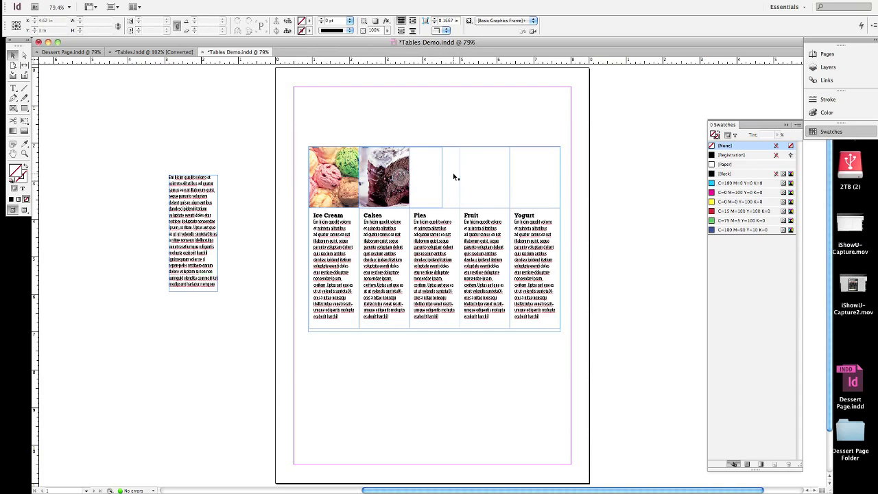
# Step: Place Pies.jpg from the Links folder into the cell above the "Pies" text
pyautogui.click(12, 89)
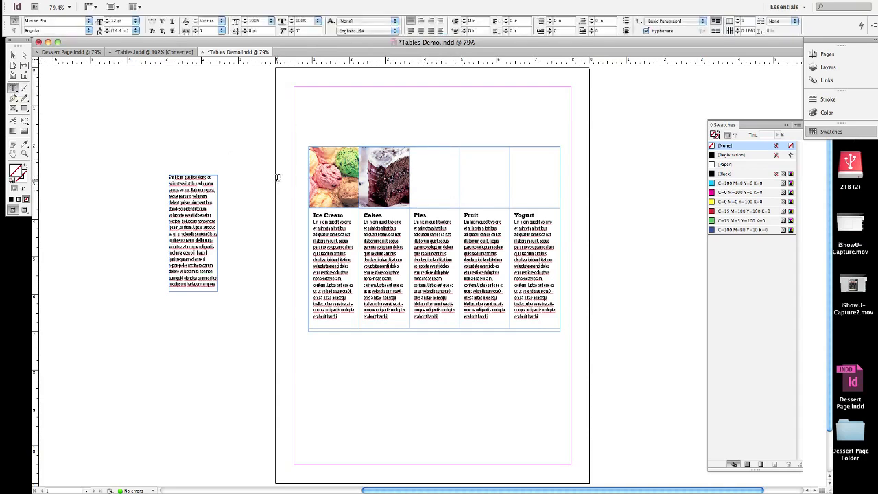
pyautogui.click(421, 158)
pyautogui.click(440, 157)
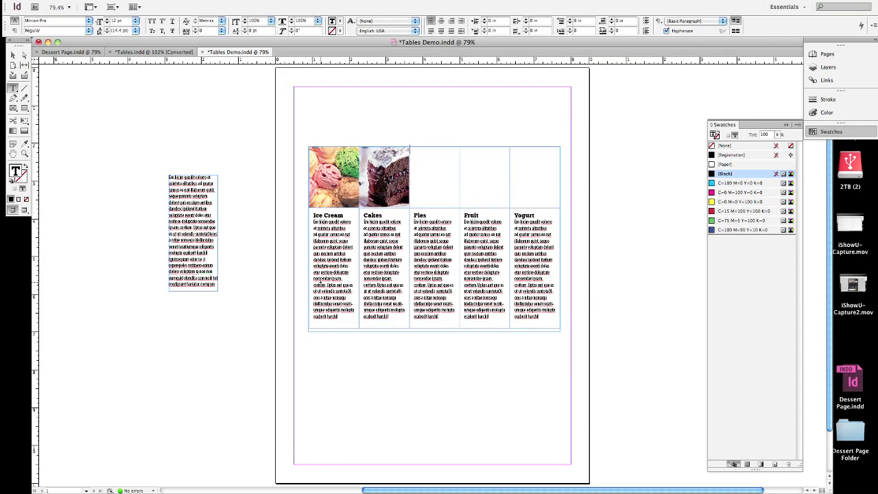
pyautogui.press('super+d')
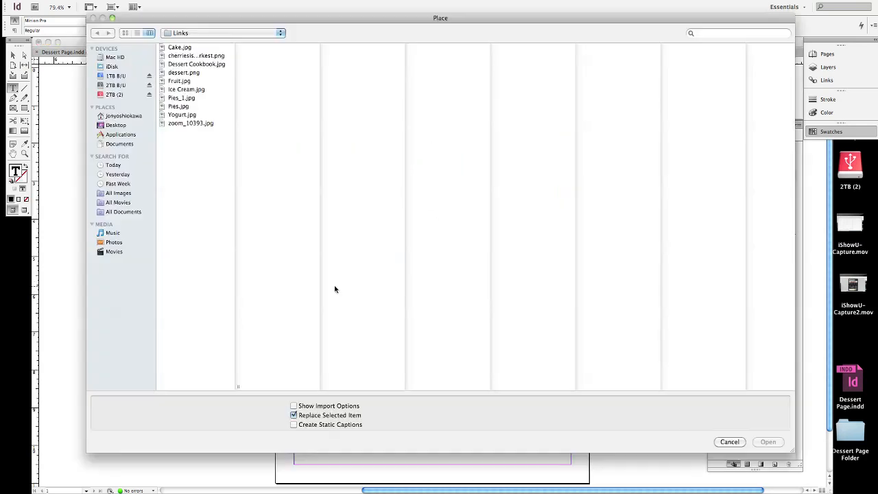
pyautogui.click(188, 109)
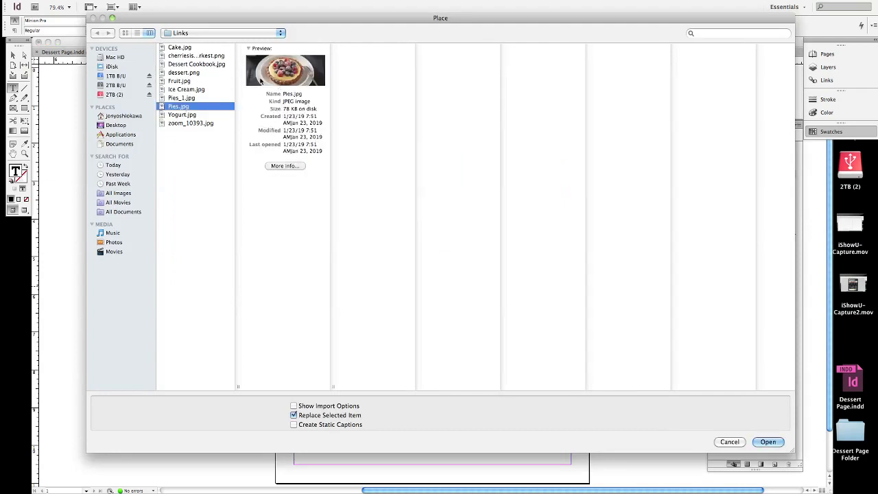
pyautogui.click(771, 442)
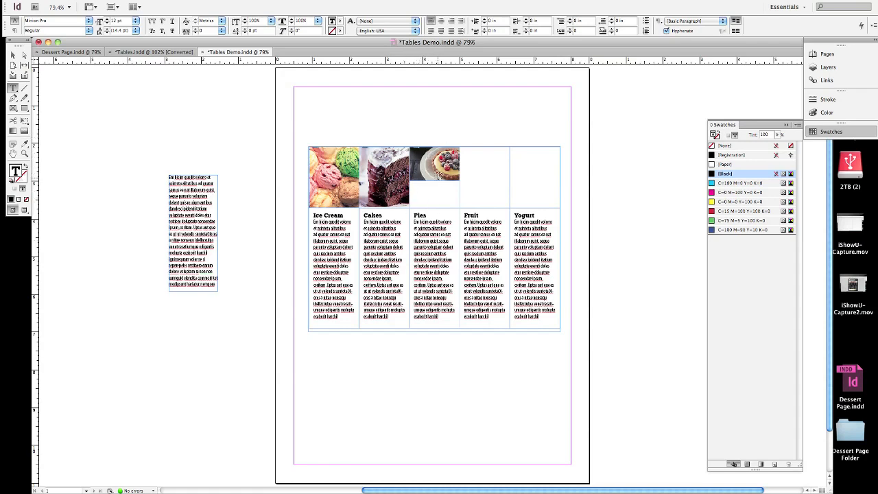
# Step: Scale the pie image to about 4.27 × 1.62 in to fill the cell's height, and shift the picture left to centre the berry tart
pyautogui.click(16, 55)
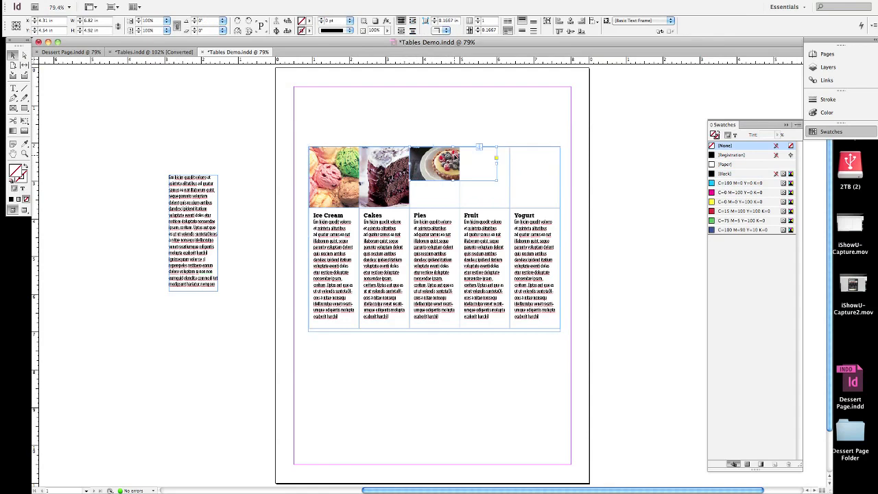
pyautogui.click(453, 159)
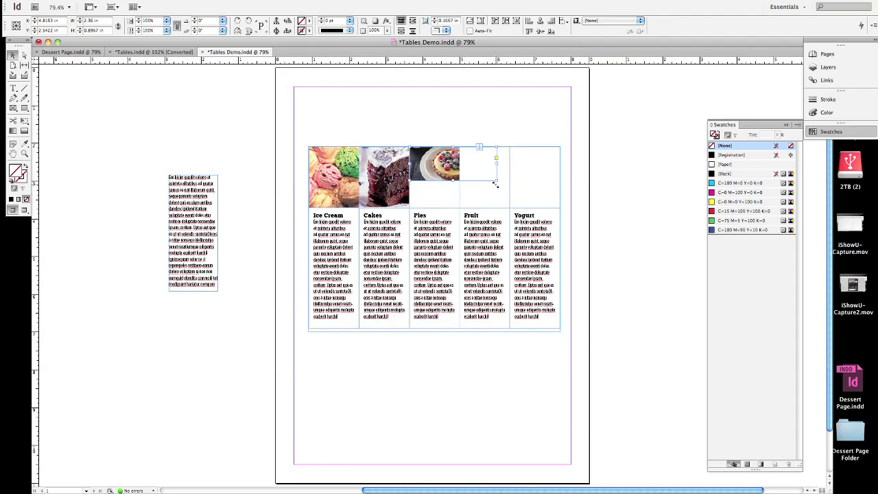
pyautogui.moveTo(495, 179); pyautogui.dragTo(537, 207)
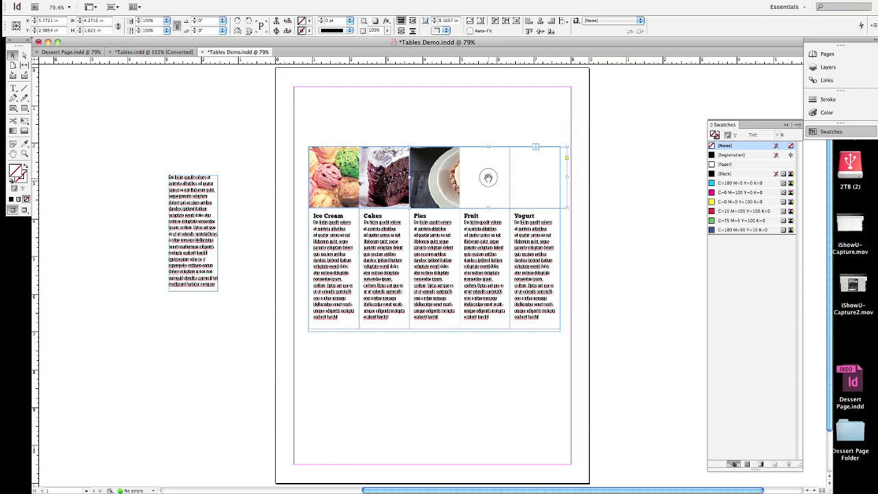
pyautogui.moveTo(487, 179); pyautogui.dragTo(439, 179)
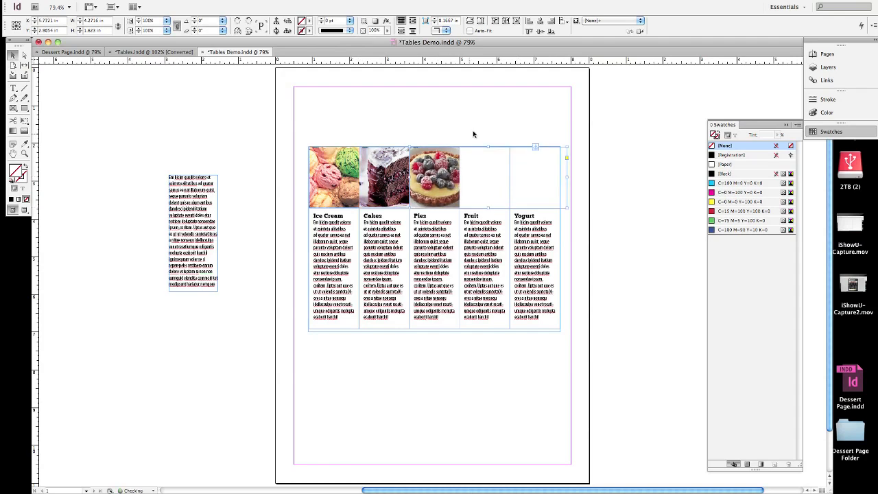
pyautogui.click(488, 115)
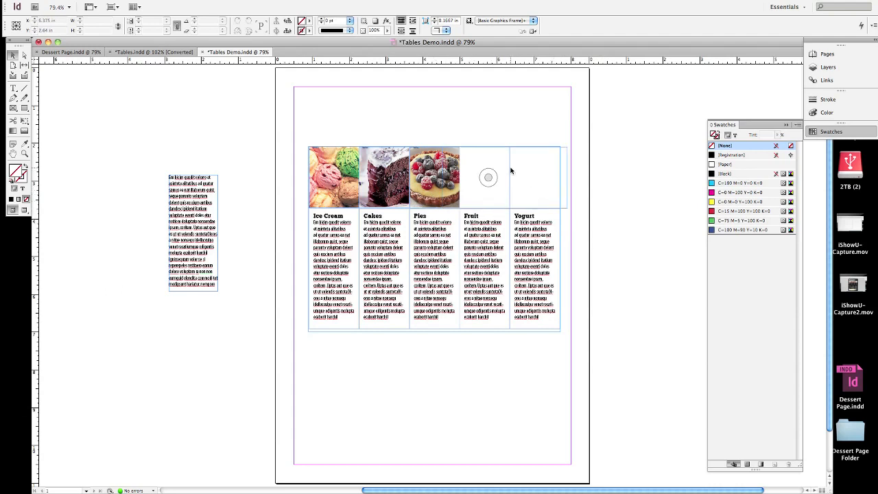
# Step: Trim the pie image's frame from its right side to about 1.4 in wide, leaving the Fruit column's upper cell uncovered
pyautogui.press('t')
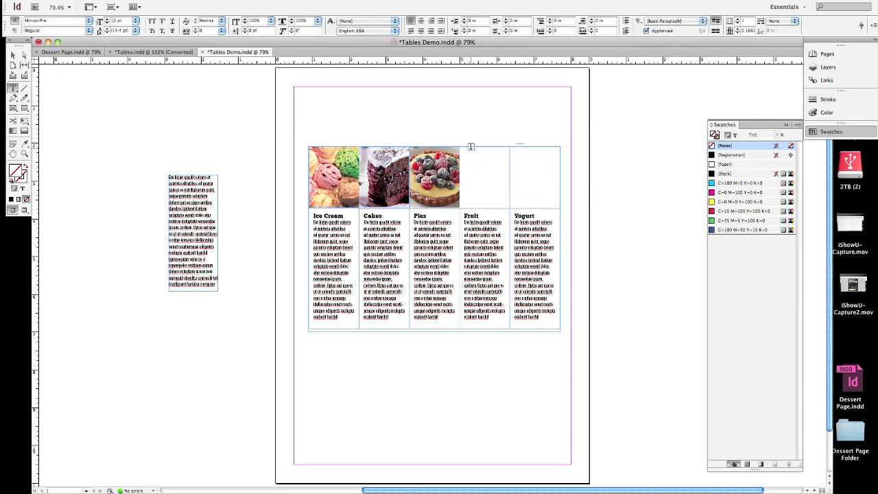
pyautogui.click(13, 55)
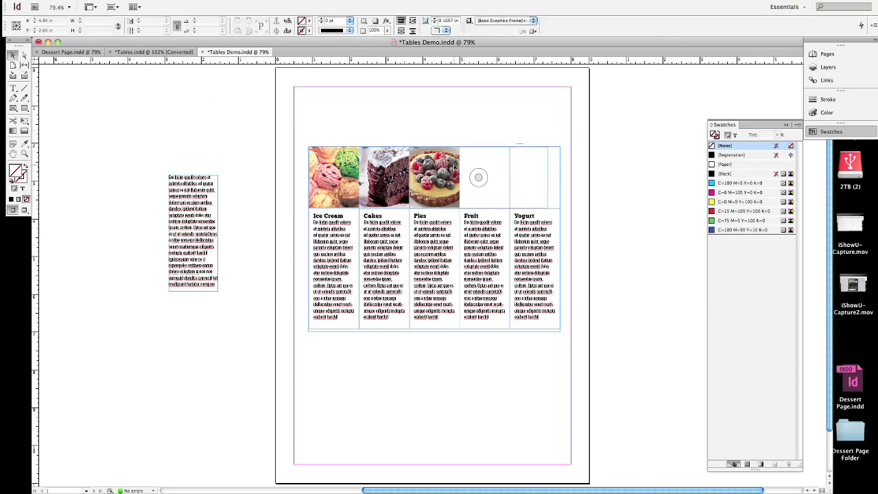
pyautogui.click(517, 172)
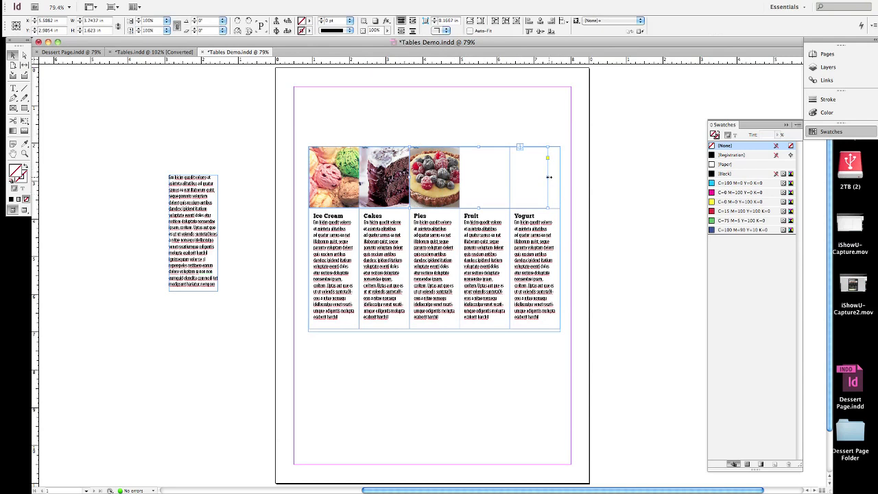
pyautogui.moveTo(549, 177); pyautogui.dragTo(461, 177)
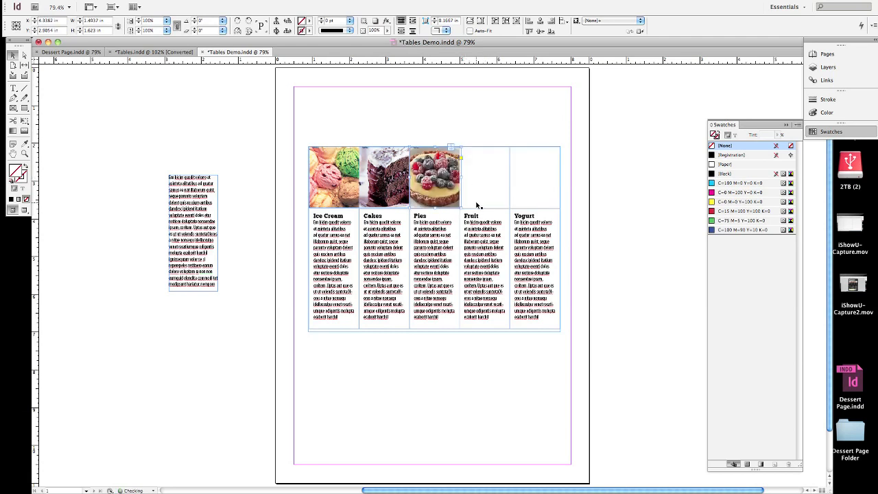
# Step: Place Fruit.jpg from the Links folder into the cell above the "Fruit" text
pyautogui.click(13, 88)
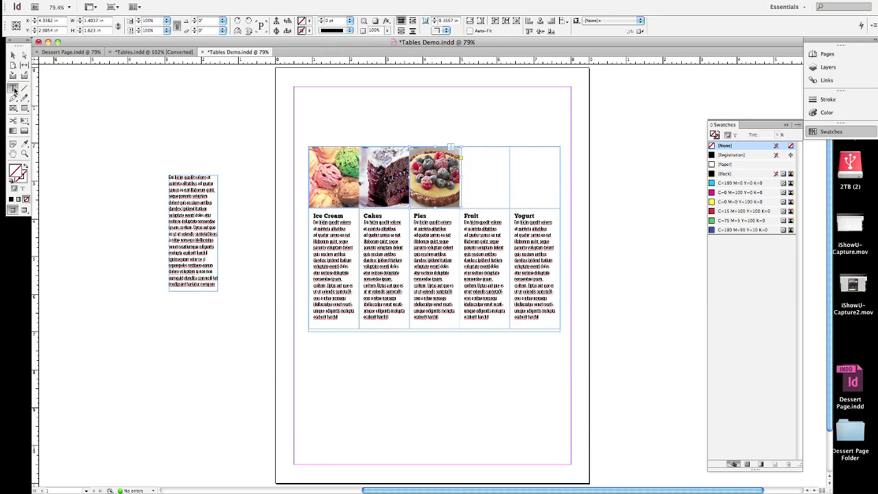
pyautogui.click(466, 153)
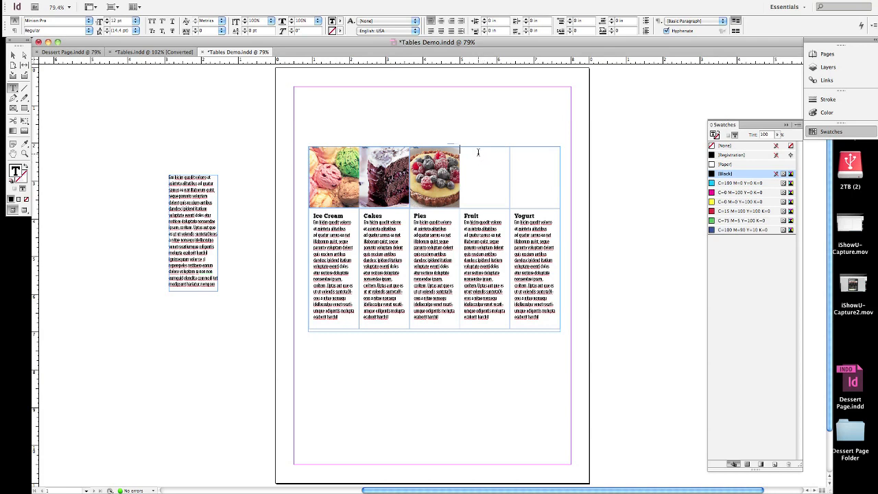
pyautogui.press('super+d')
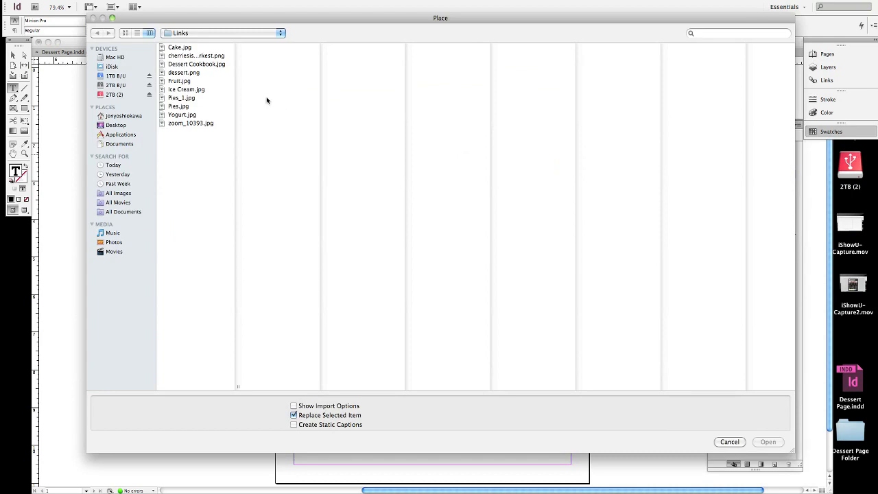
pyautogui.click(195, 82)
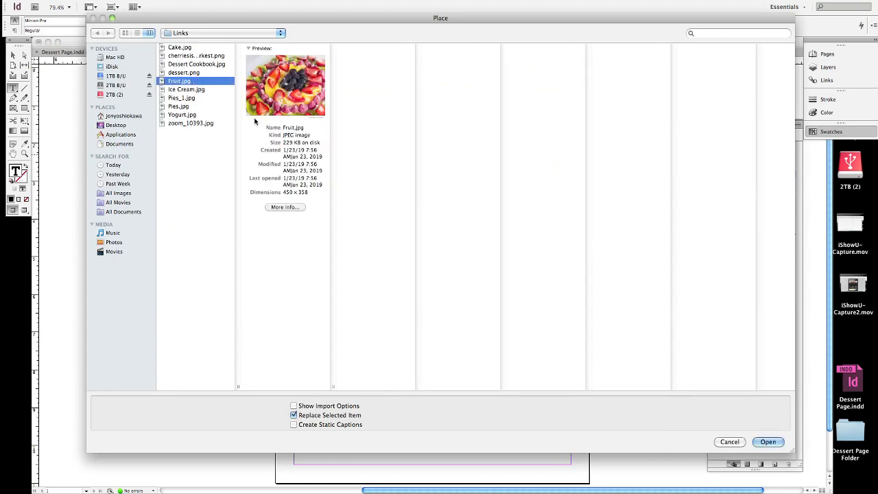
pyautogui.click(768, 442)
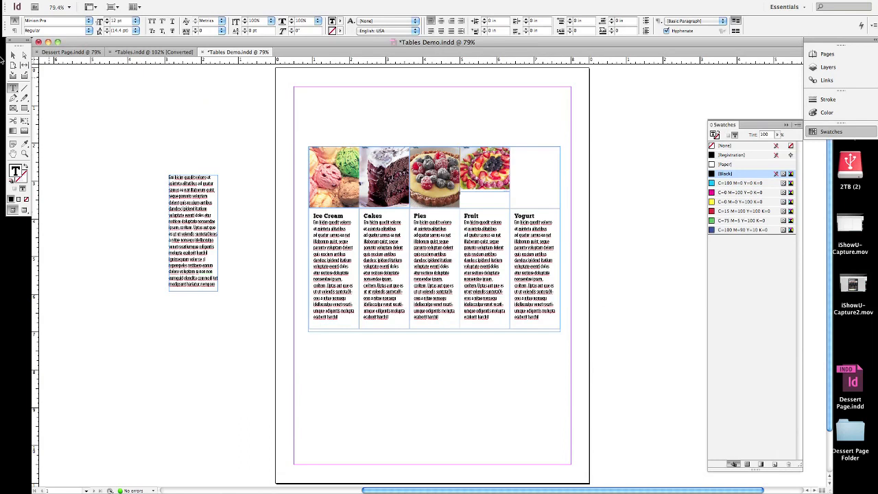
# Step: Scale the fruit image to about 2.04 × 1.62 in, and crop its frame to about 1.38 in wide around the centred berries
pyautogui.click(14, 57)
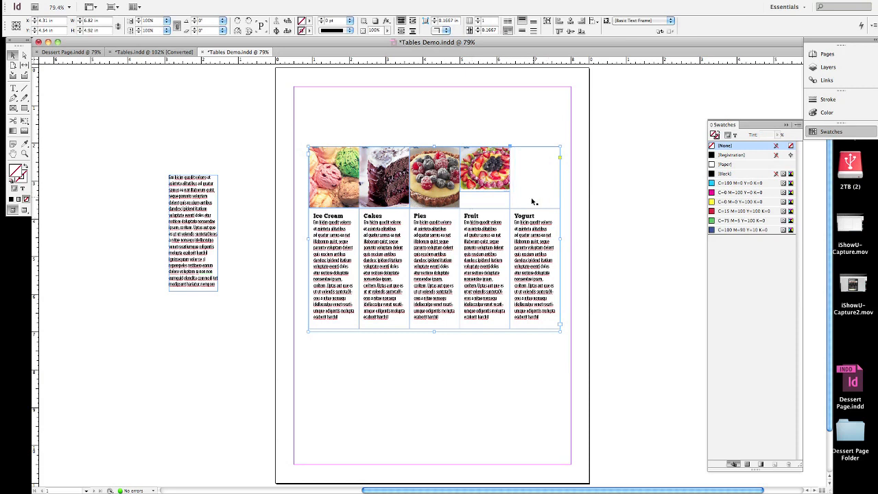
pyautogui.click(505, 187)
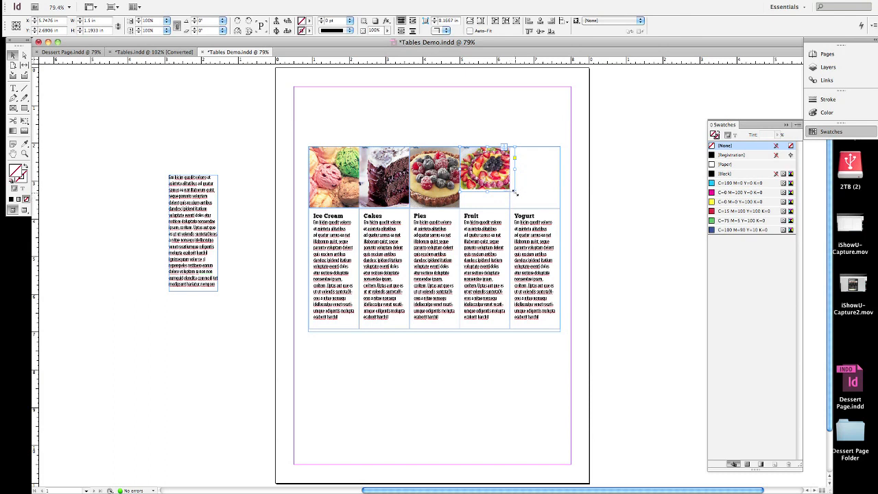
pyautogui.moveTo(515, 193); pyautogui.dragTo(532, 208)
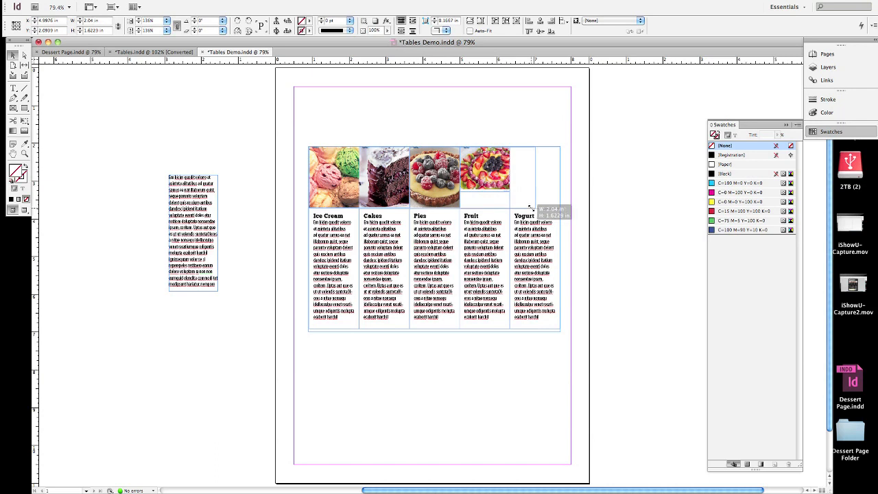
pyautogui.moveTo(530, 207); pyautogui.dragTo(530, 207)
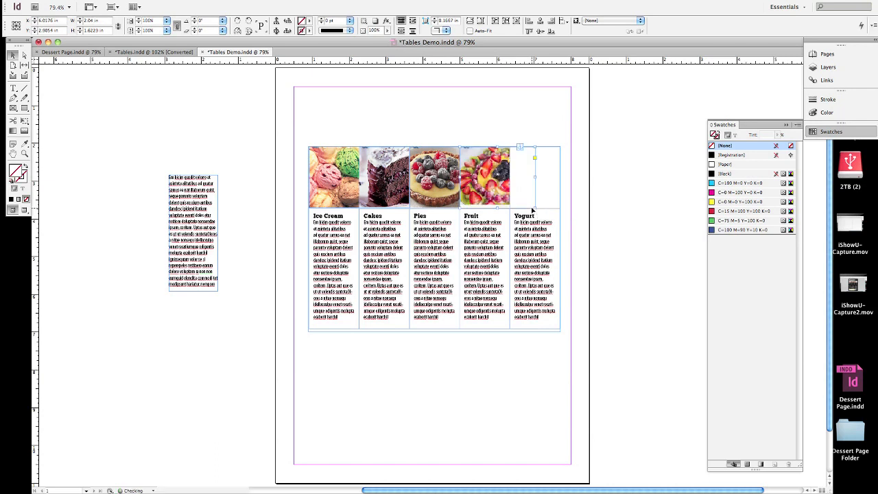
# Step: Place Yogurt.jpg from the Links folder into the cell above the "Yogurt" text
pyautogui.click(11, 89)
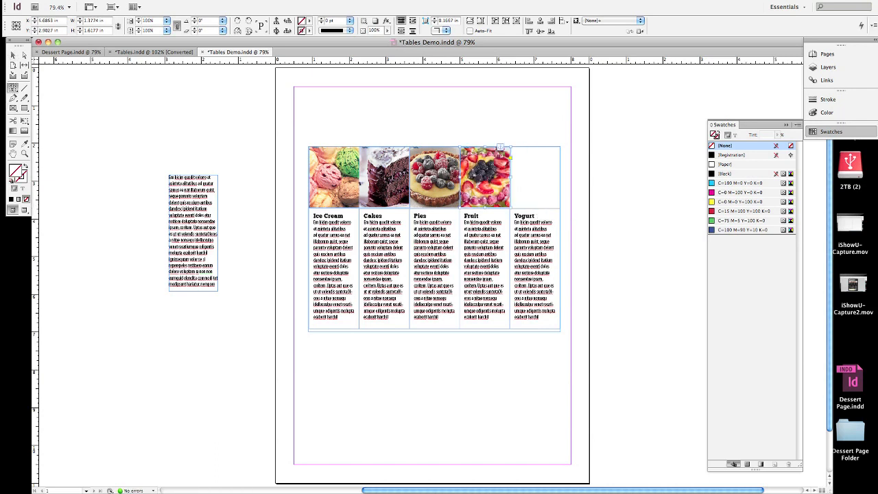
pyautogui.click(526, 164)
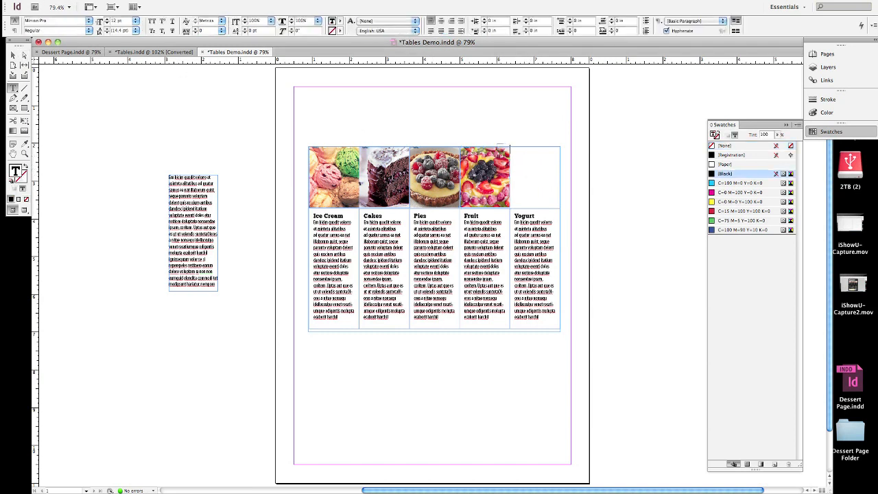
pyautogui.press('super+d')
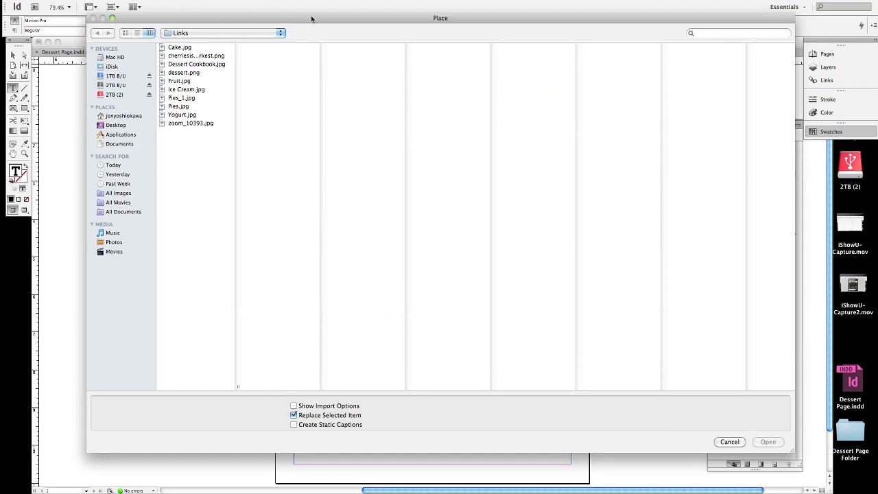
pyautogui.click(191, 115)
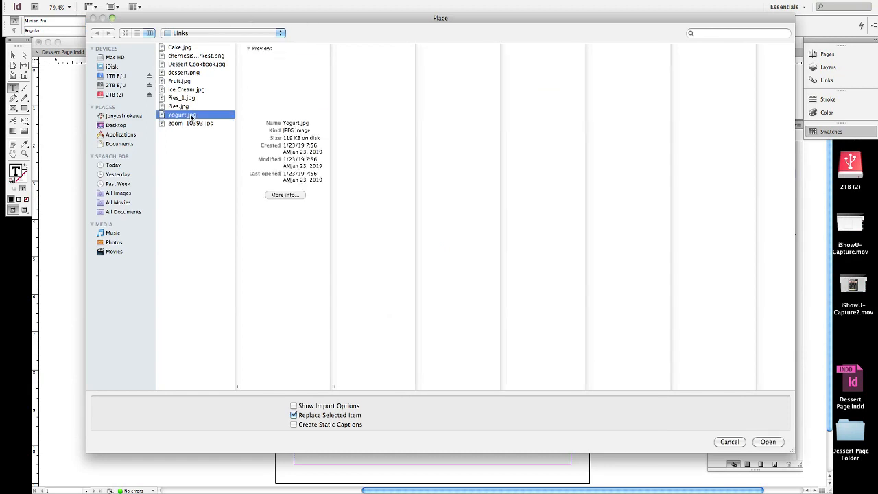
pyautogui.click(767, 441)
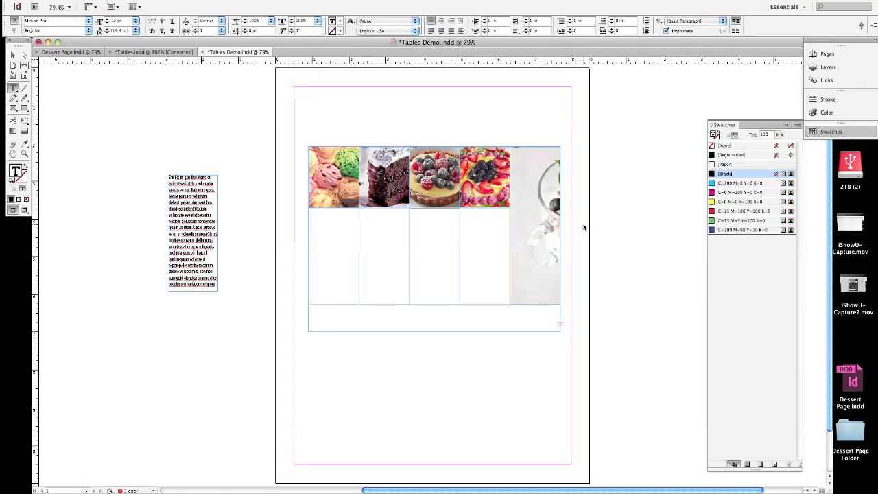
# Step: Scale the yogurt image to about 2.41 × 1.60 in to fill the cell's height, and shift the picture left within its frame
pyautogui.click(19, 53)
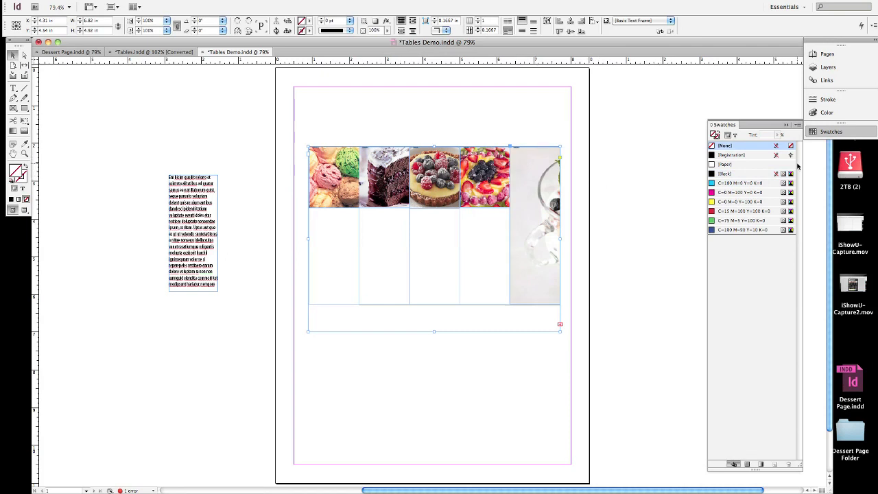
pyautogui.click(788, 126)
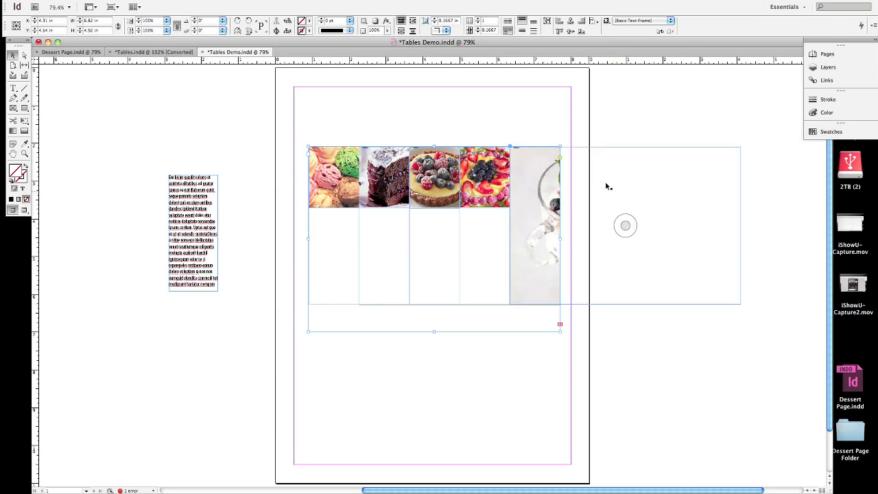
pyautogui.click(702, 168)
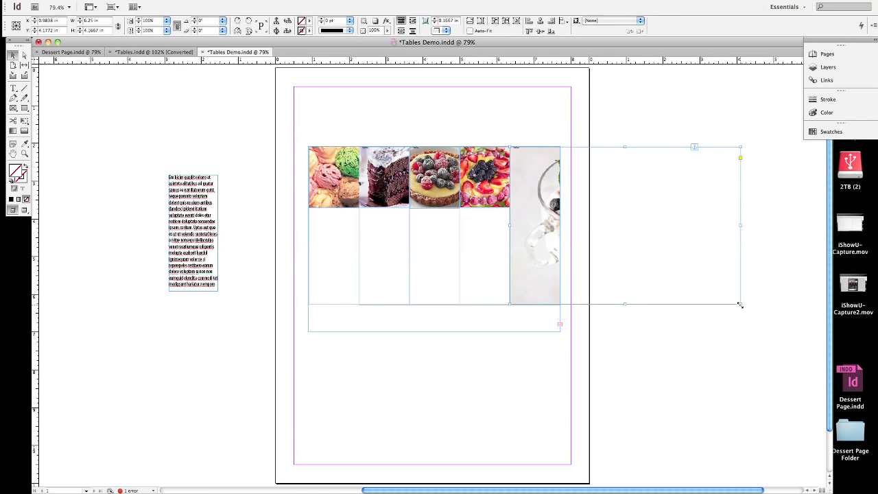
pyautogui.moveTo(739, 303); pyautogui.dragTo(597, 168)
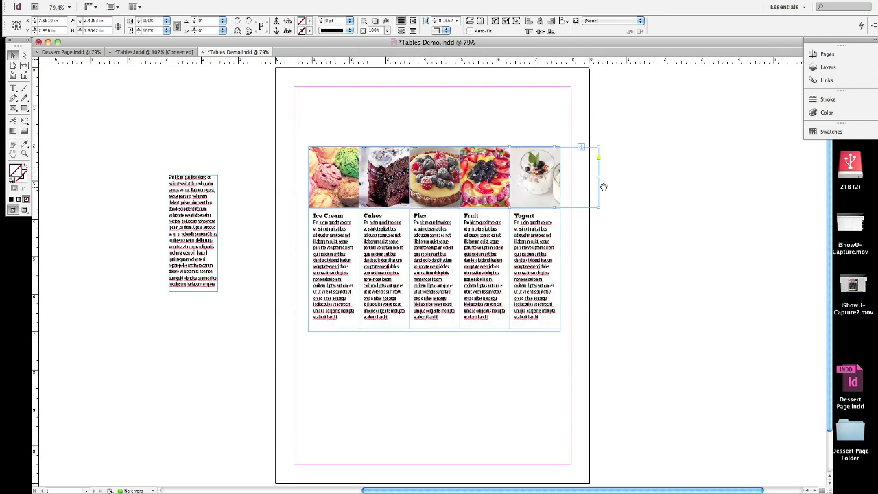
pyautogui.moveTo(556, 177)
pyautogui.mouseDown()
pyautogui.moveTo(547, 178)
pyautogui.moveTo(556, 179)
pyautogui.mouseUp()
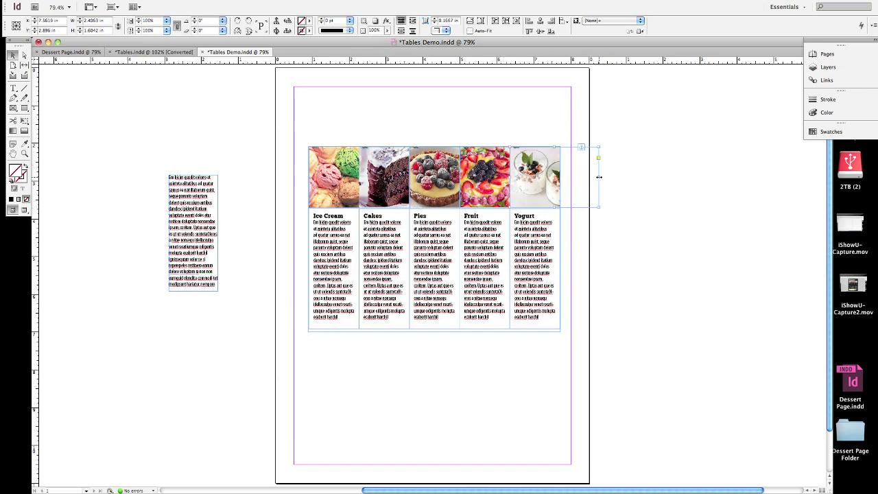
# Step: Crop the yogurt image's frame to about 1.36 in wide so it fits its table cell
pyautogui.moveTo(599, 177); pyautogui.dragTo(566, 177)
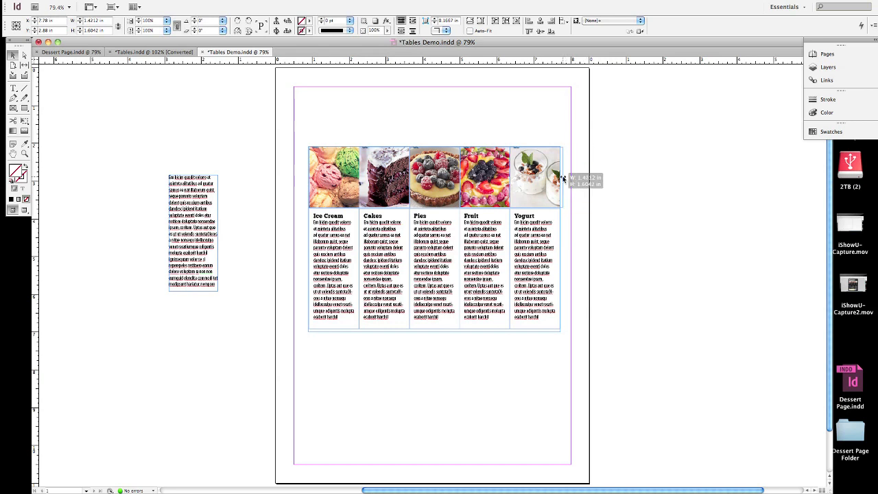
pyautogui.moveTo(563, 178); pyautogui.dragTo(560, 178)
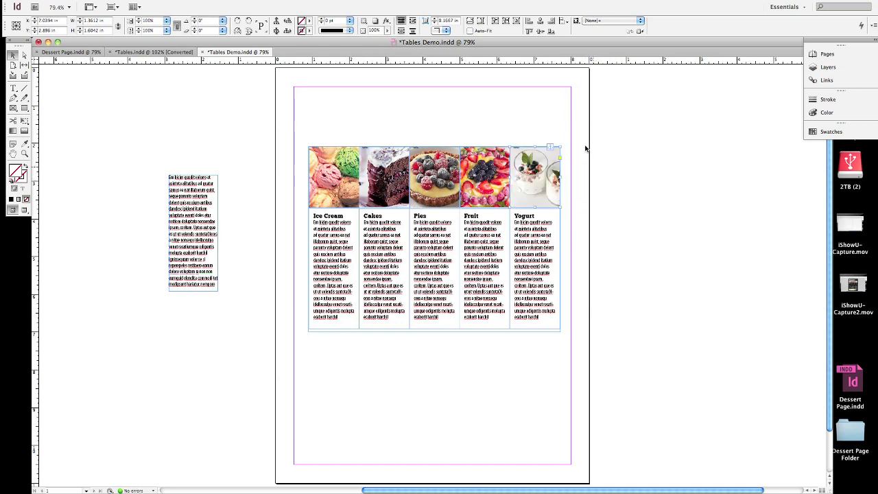
pyautogui.click(612, 135)
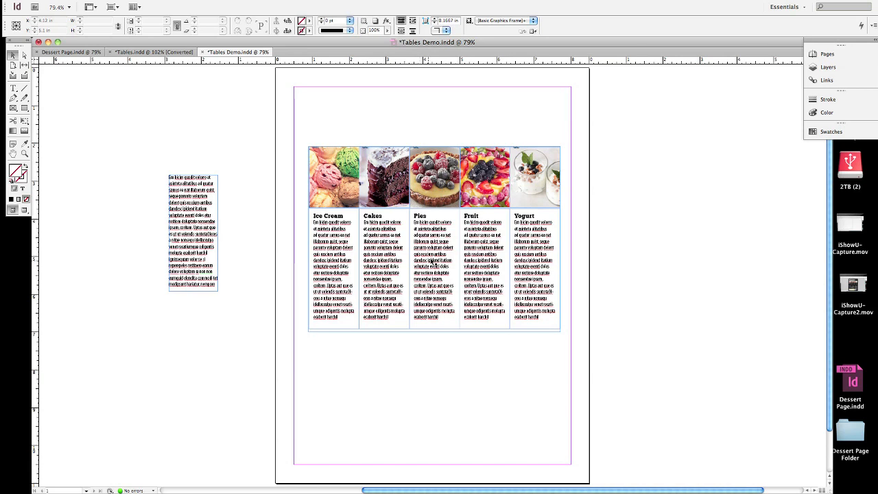
# Step: Try moving the whole dessert table partly off the page's right edge, and undo the move
pyautogui.click(447, 334)
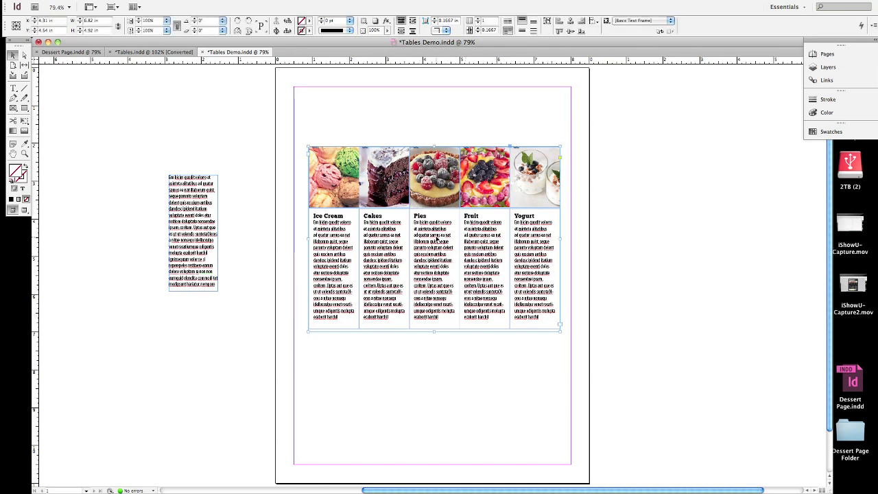
pyautogui.moveTo(436, 239); pyautogui.dragTo(650, 299)
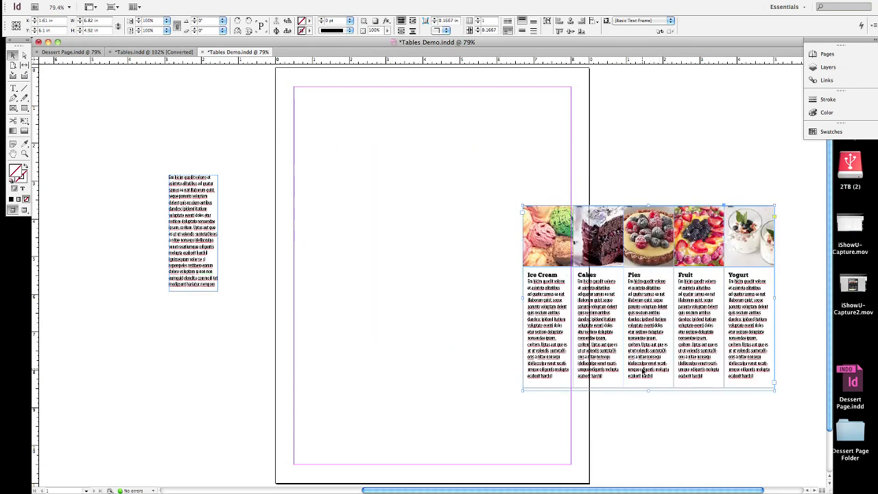
pyautogui.press('super+z')
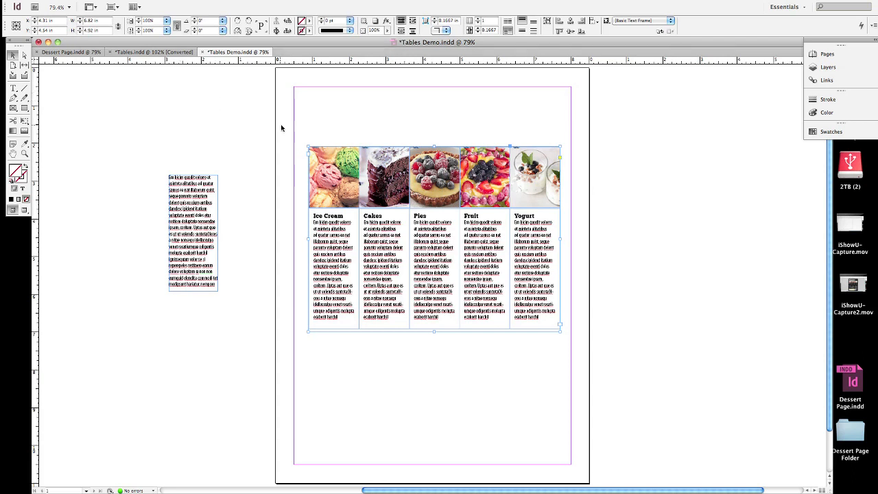
pyautogui.click(342, 348)
pyautogui.click(342, 333)
pyautogui.click(13, 88)
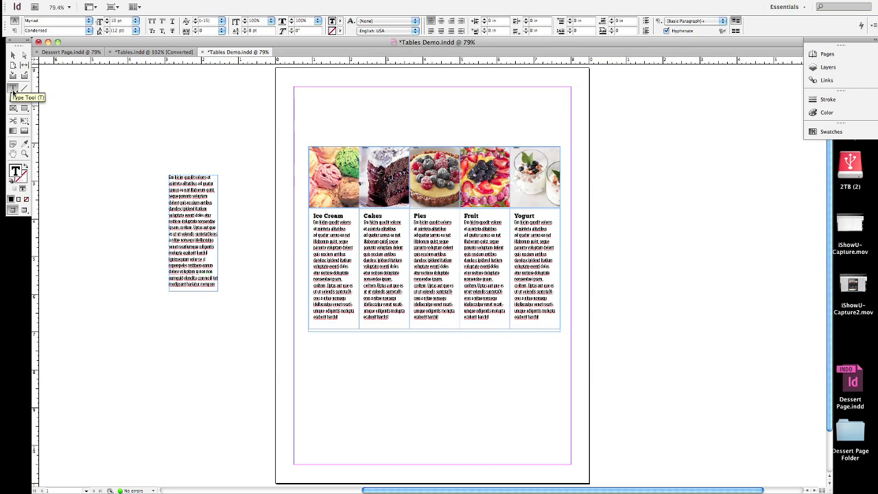
pyautogui.click(420, 241)
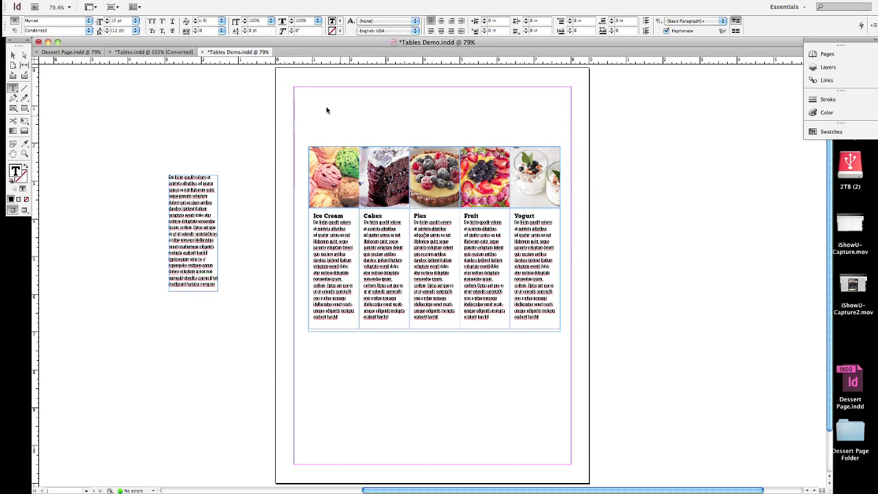
pyautogui.click(192, 0)
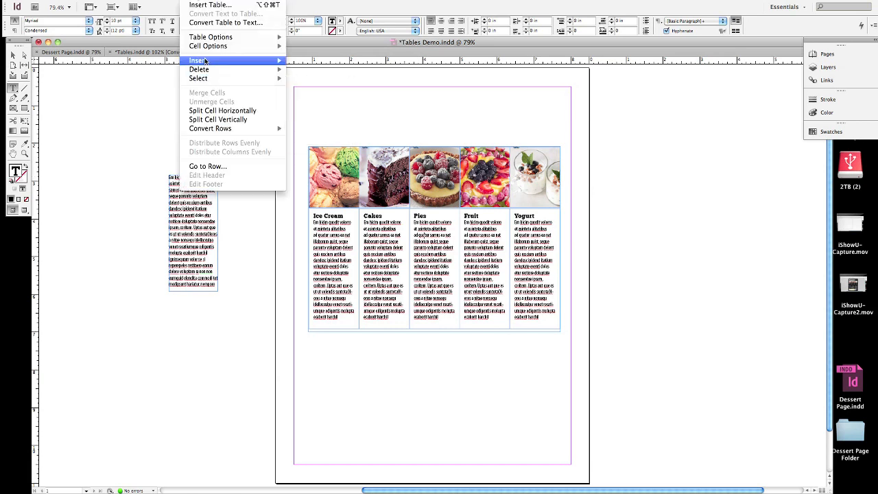
pyautogui.moveTo(203, 64)
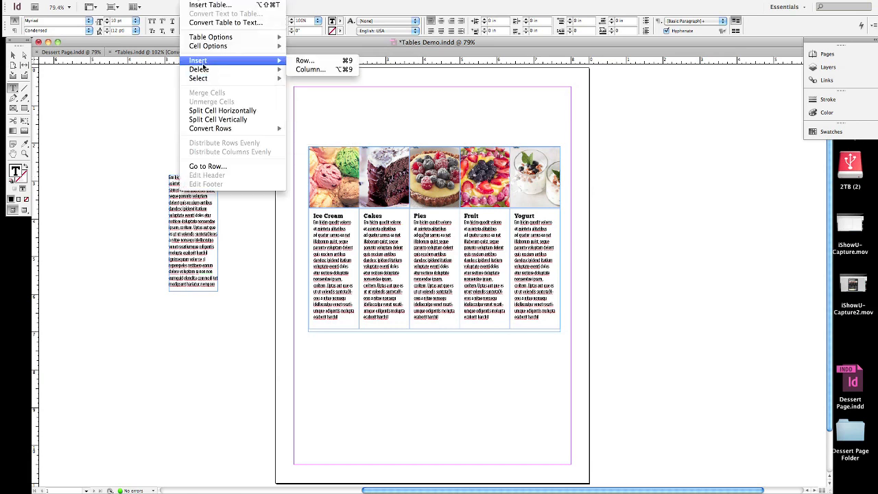
pyautogui.click(317, 70)
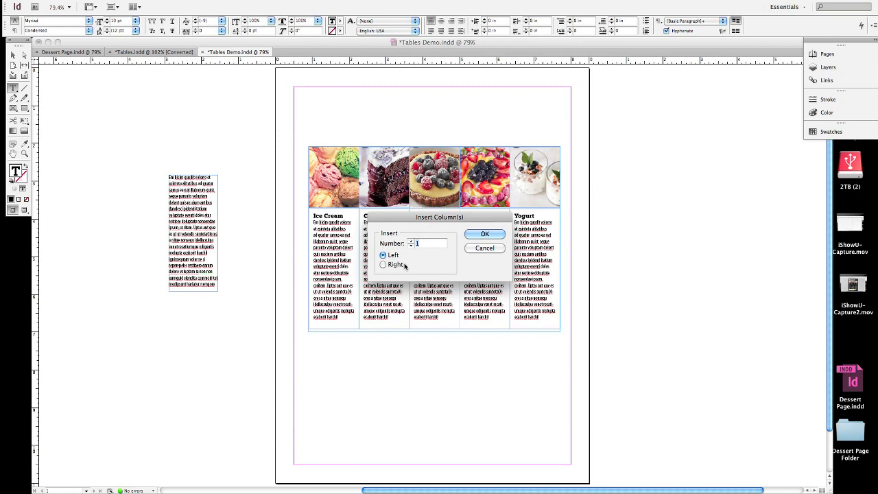
pyautogui.click(484, 248)
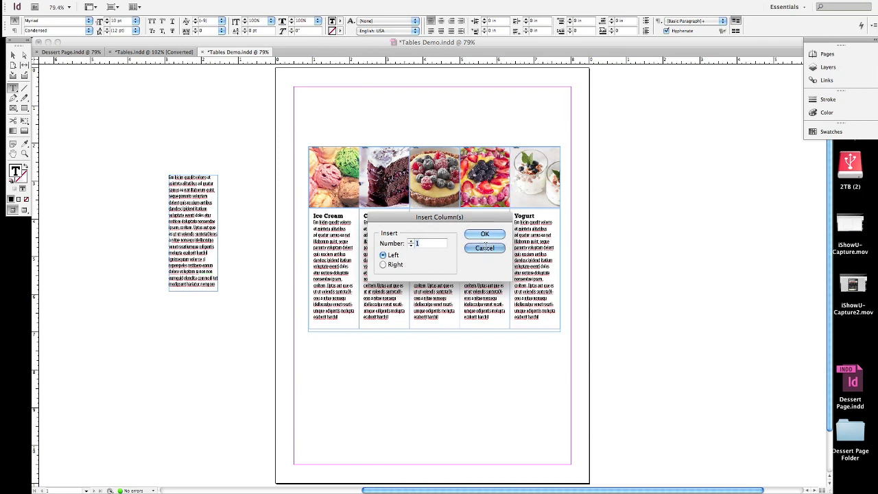
# Step: Insert one column to the right of the Yogurt column
pyautogui.click(548, 234)
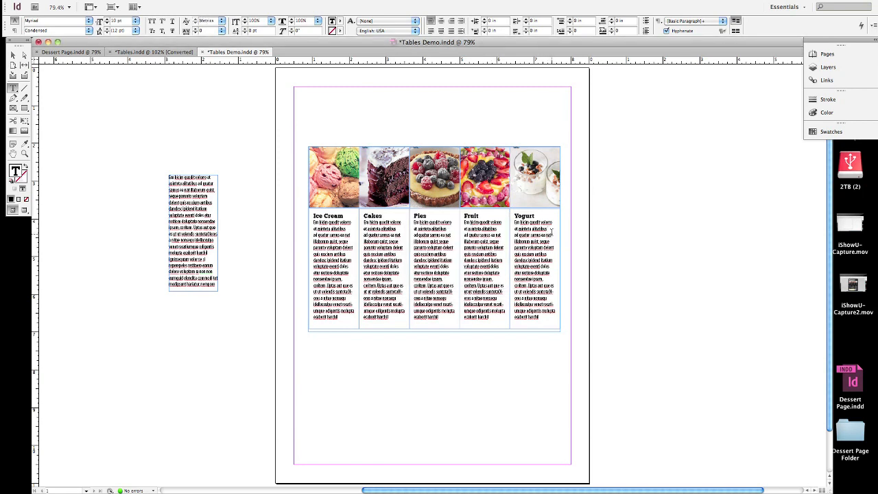
pyautogui.click(196, 2)
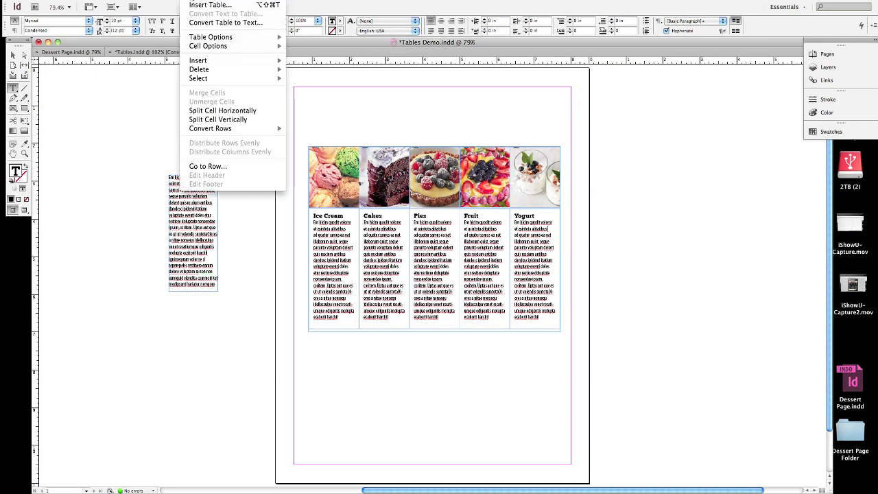
pyautogui.moveTo(254, 60)
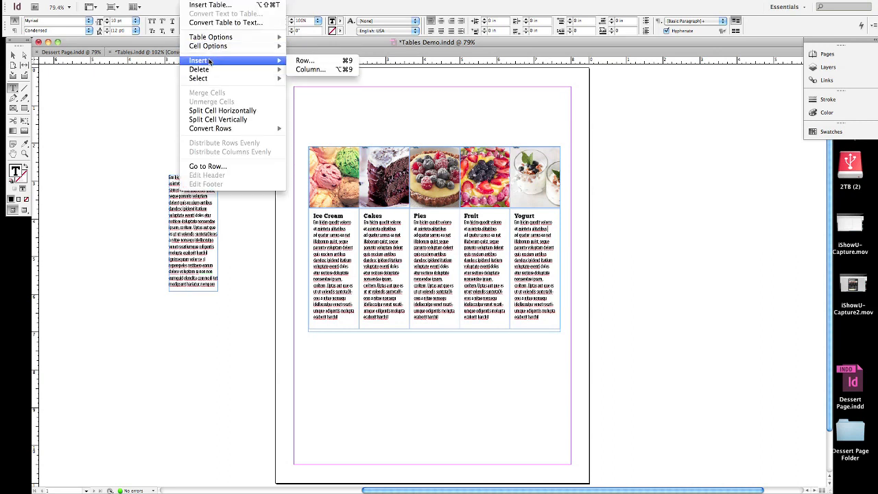
pyautogui.click(332, 71)
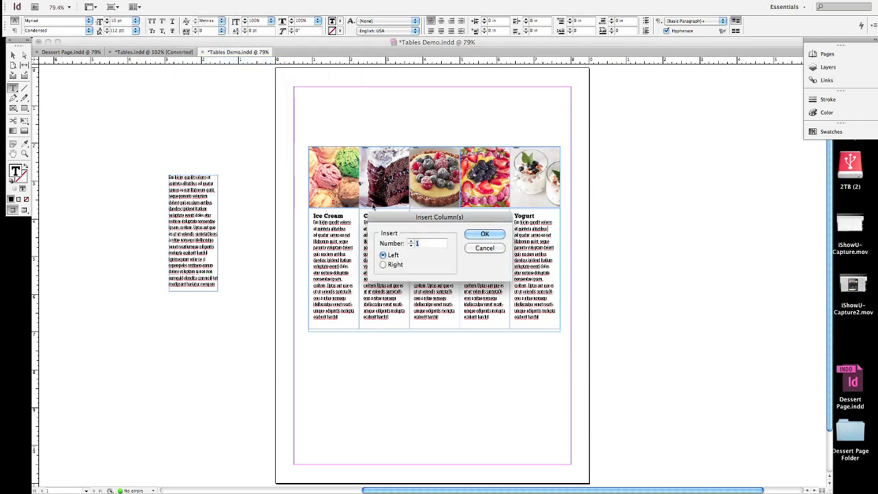
pyautogui.click(384, 266)
pyautogui.click(490, 234)
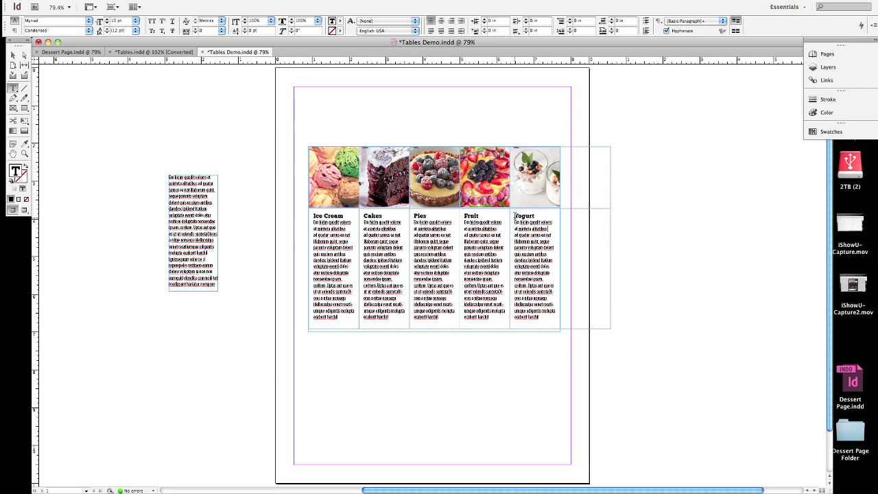
# Step: Copy the Yogurt heading and its placeholder text into the lower cell of the new sixth column
pyautogui.moveTo(515, 215); pyautogui.dragTo(552, 315)
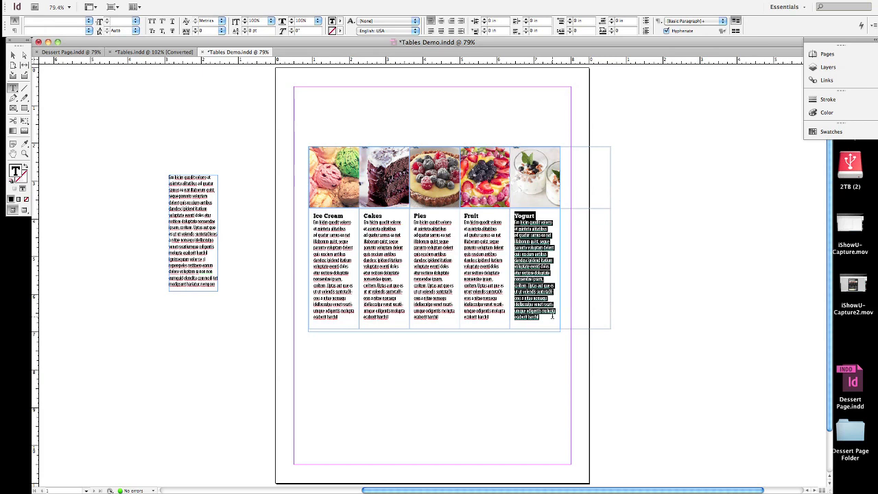
pyautogui.click(566, 215)
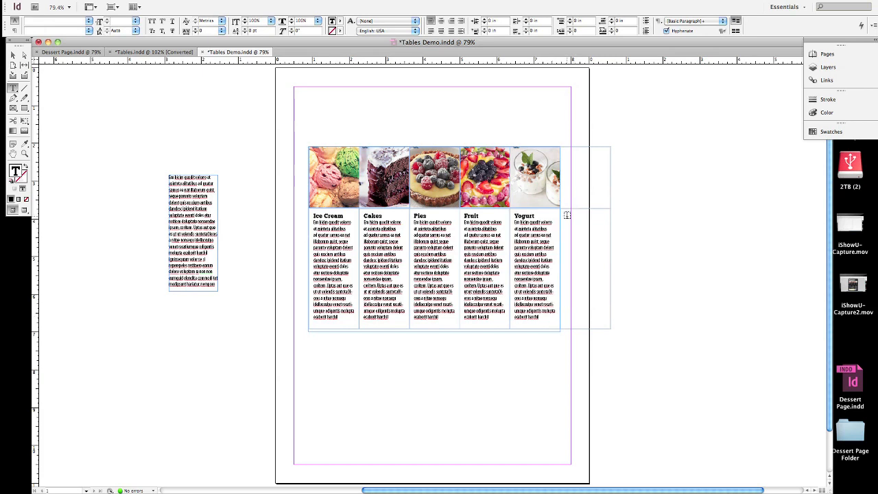
pyautogui.press('super+v')
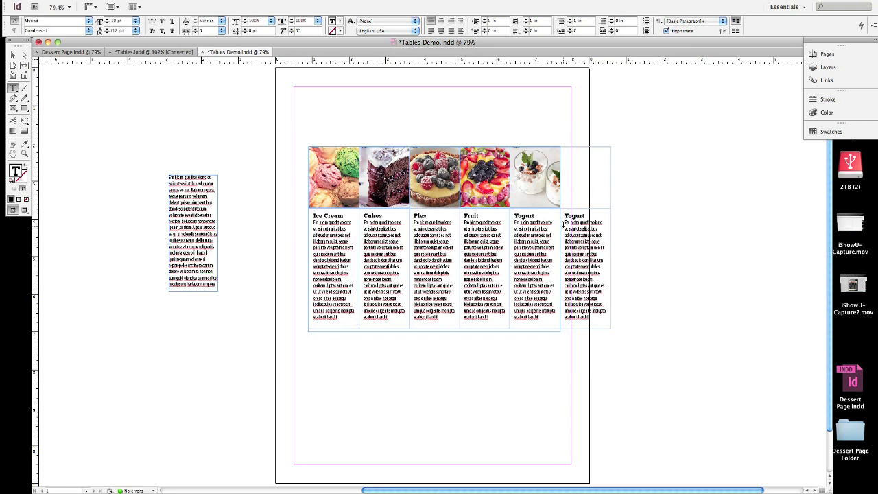
# Step: Place Pies_1.jpg from the Links folder into the upper cell of the sixth column
pyautogui.click(565, 153)
pyautogui.press('super+d')
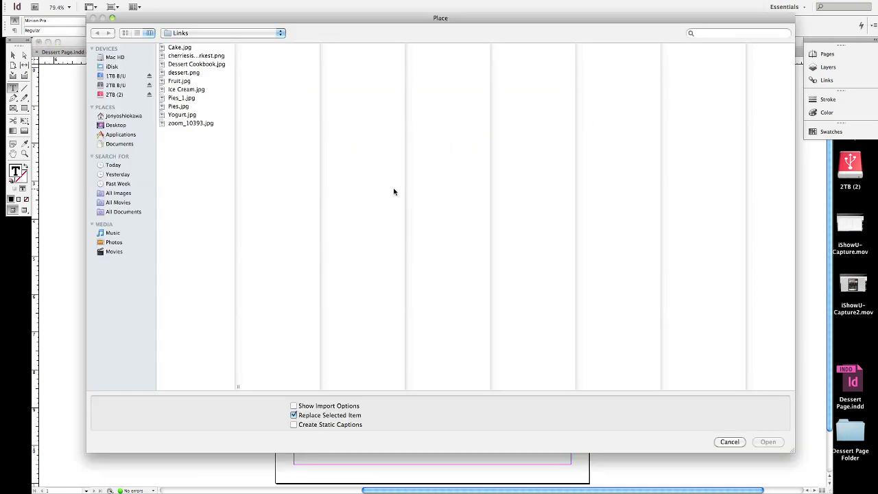
pyautogui.click(173, 98)
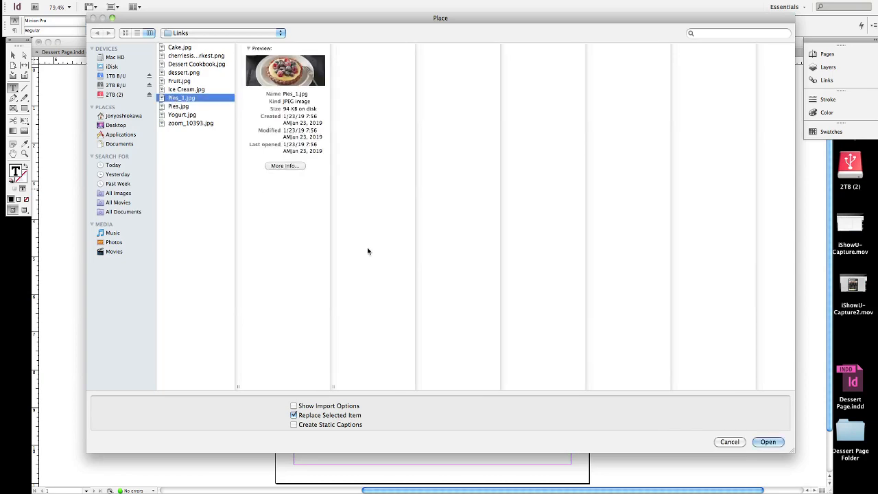
pyautogui.click(779, 442)
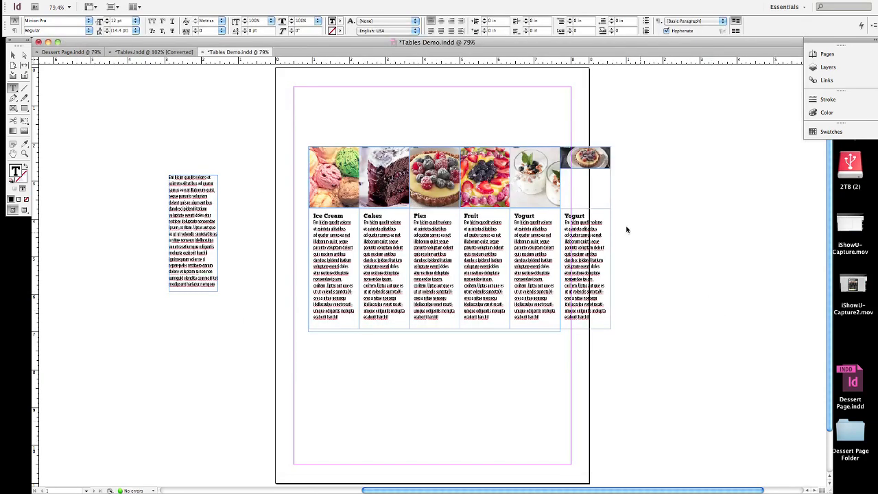
# Step: Scale the new pie image to about 4.28 × 1.62 in, shift the picture left, and crop its frame to about 1.49 in wide
pyautogui.click(13, 54)
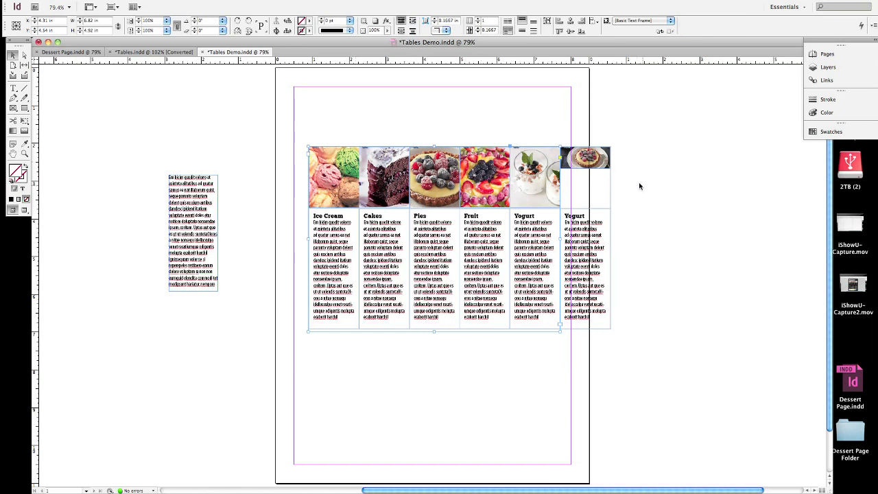
pyautogui.click(604, 166)
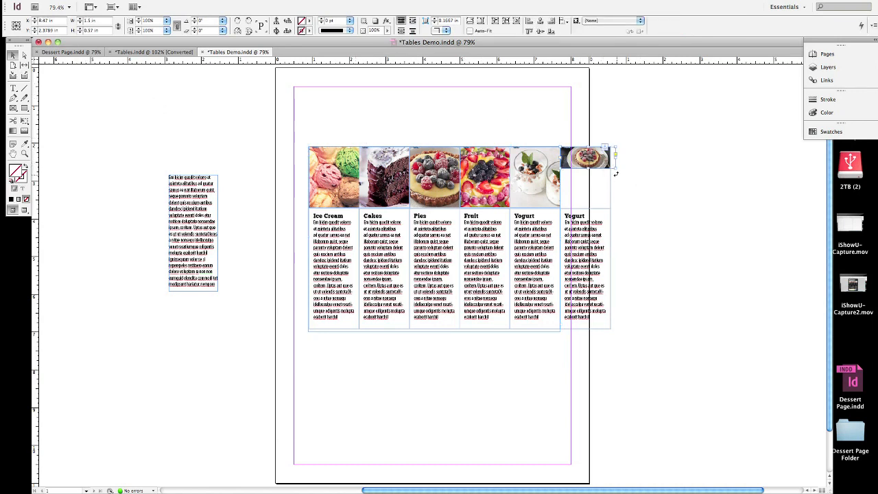
pyautogui.moveTo(617, 169); pyautogui.dragTo(659, 210)
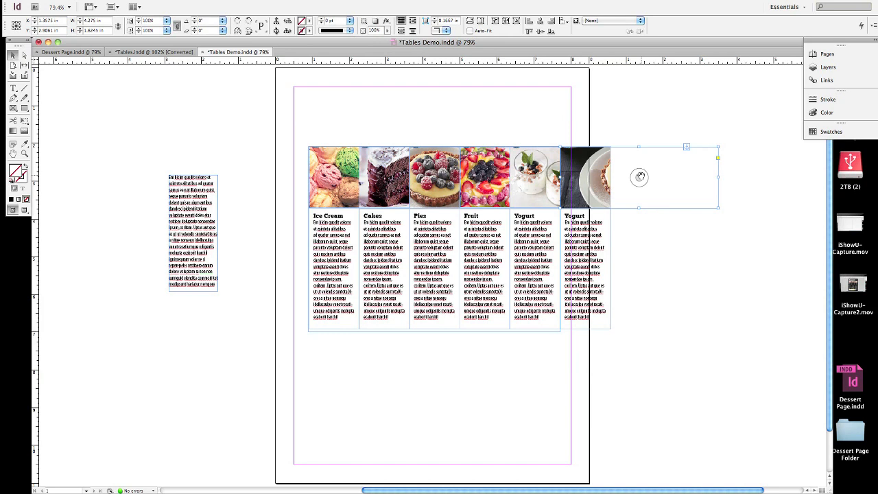
pyautogui.moveTo(639, 177); pyautogui.dragTo(615, 179)
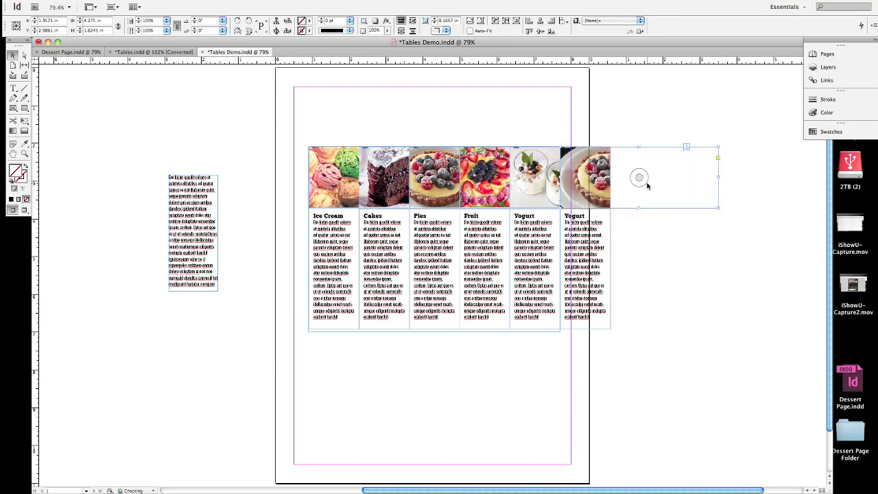
pyautogui.moveTo(719, 177); pyautogui.dragTo(614, 181)
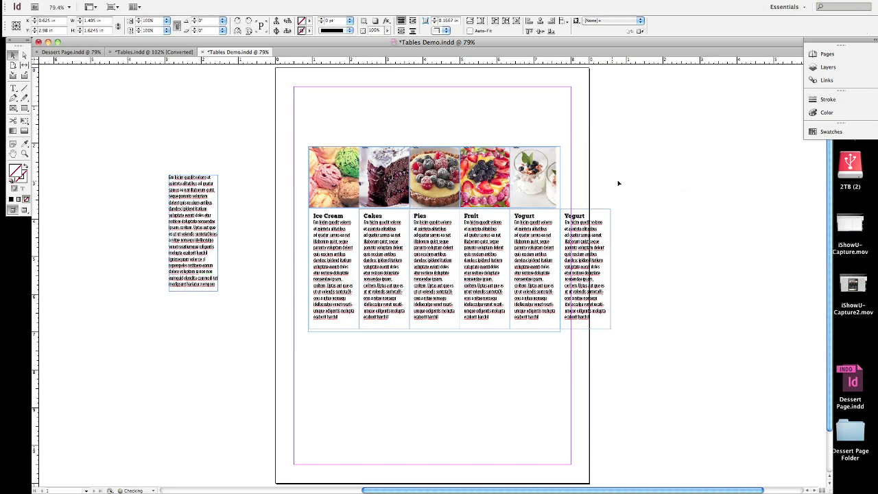
pyautogui.click(686, 160)
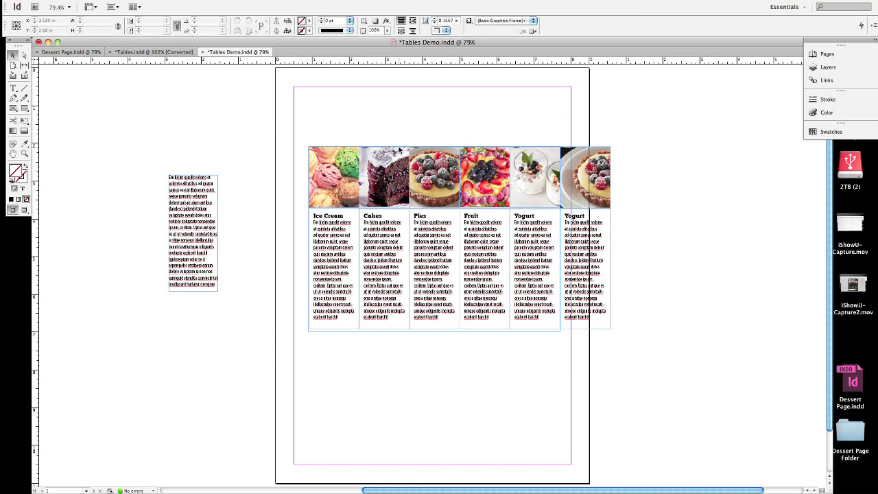
# Step: Widen the table's text frame to enclose all six columns, and scale it with its contents to about 6.92 × 4.14 in
pyautogui.moveTo(306, 123); pyautogui.dragTo(628, 355)
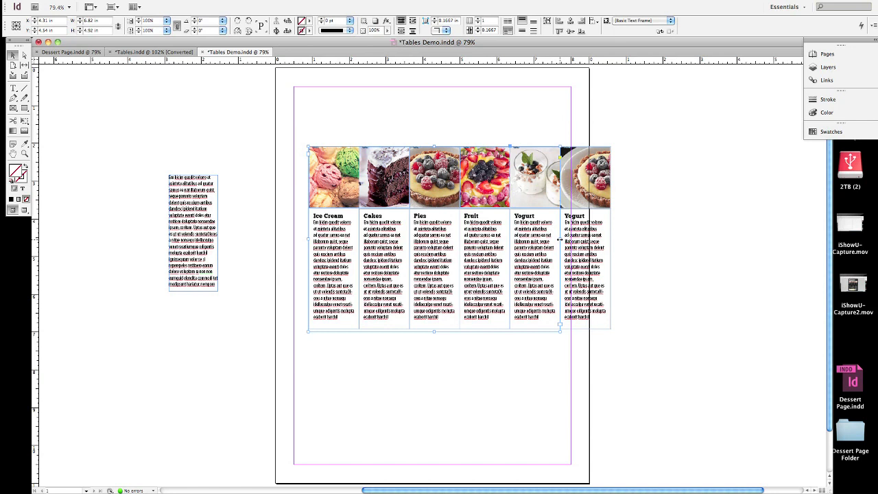
pyautogui.moveTo(560, 238); pyautogui.dragTo(613, 242)
pyautogui.moveTo(613, 332); pyautogui.dragTo(575, 306)
pyautogui.click(626, 291)
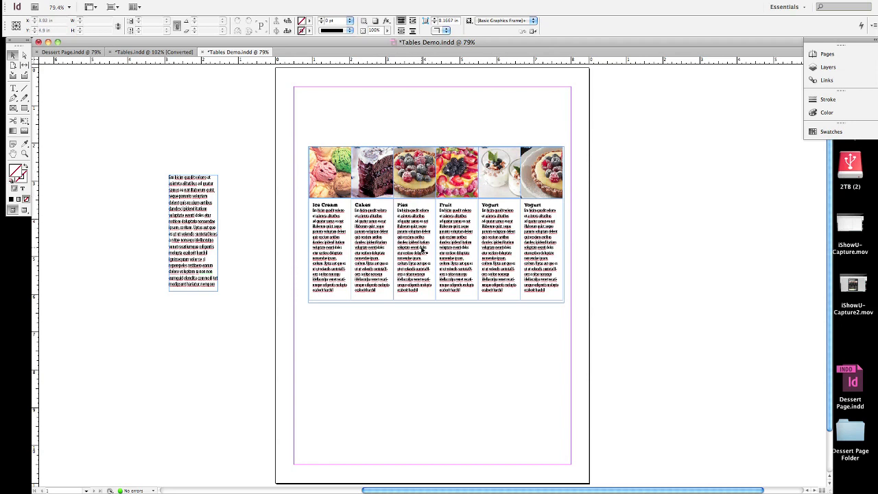
# Step: Try moving the scaled table down and undo it, and delete the spare placeholder text frame on the pasteboard
pyautogui.moveTo(467, 287); pyautogui.dragTo(412, 355)
pyautogui.press('super+z')
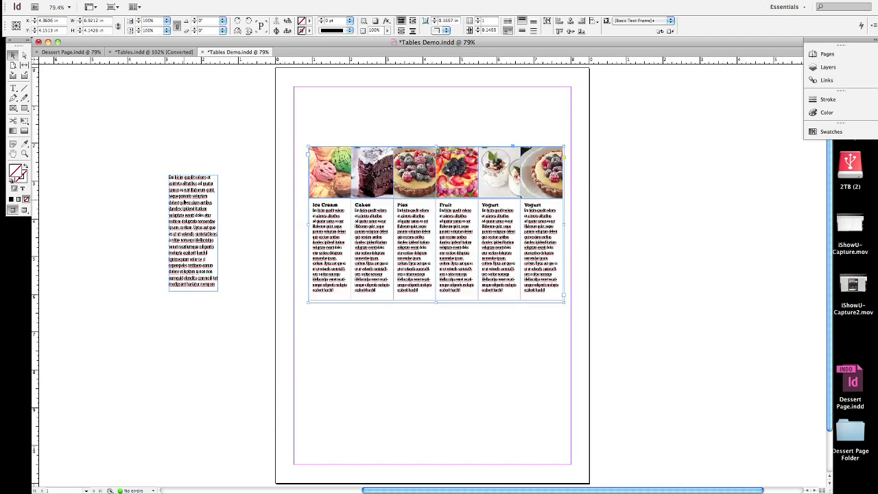
pyautogui.click(183, 223)
pyautogui.press('Delete')
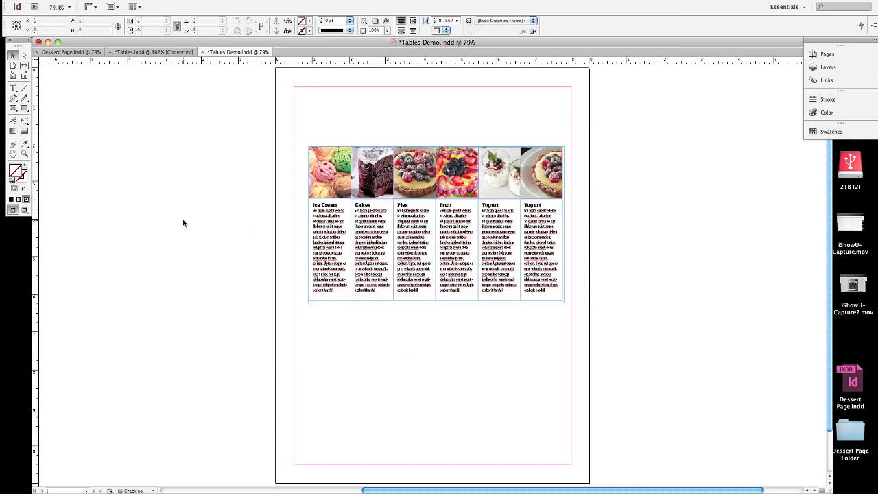
# Step: Switch to the finished Dessert Page.indd document and deselect its table to view the layout
pyautogui.click(69, 55)
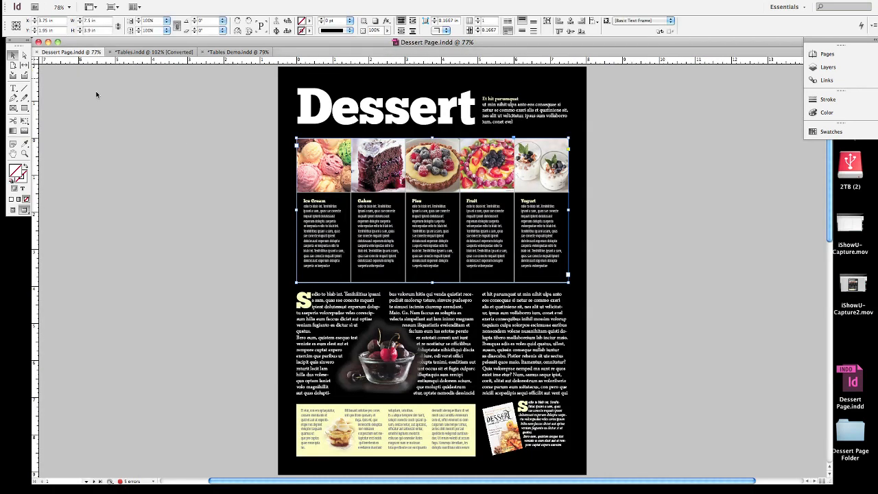
pyautogui.click(220, 140)
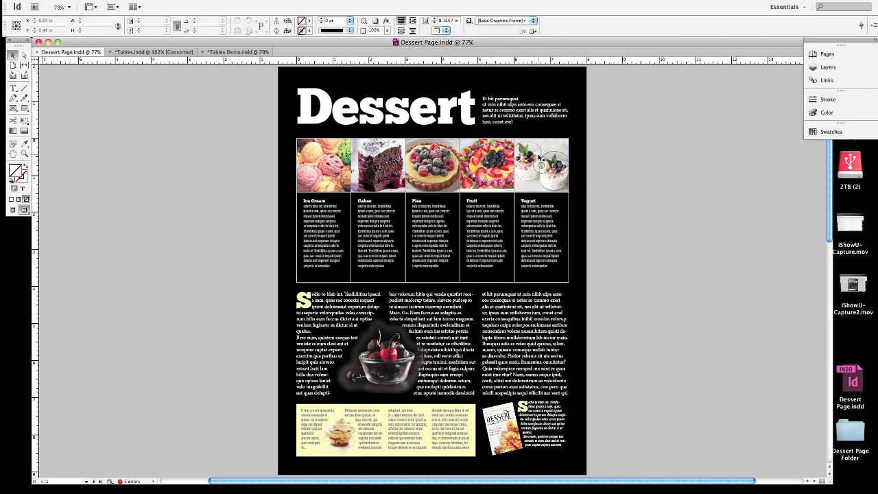
# Step: Compare the five-column table on page 1 with the six-column version on page 2, check Tables Demo.indd, and return to Dessert Page.indd
pyautogui.click(831, 56)
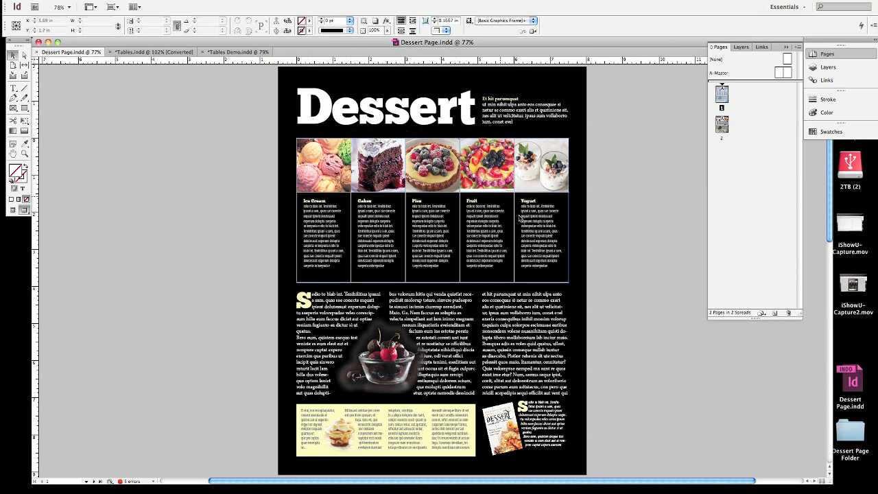
pyautogui.doubleClick(725, 127)
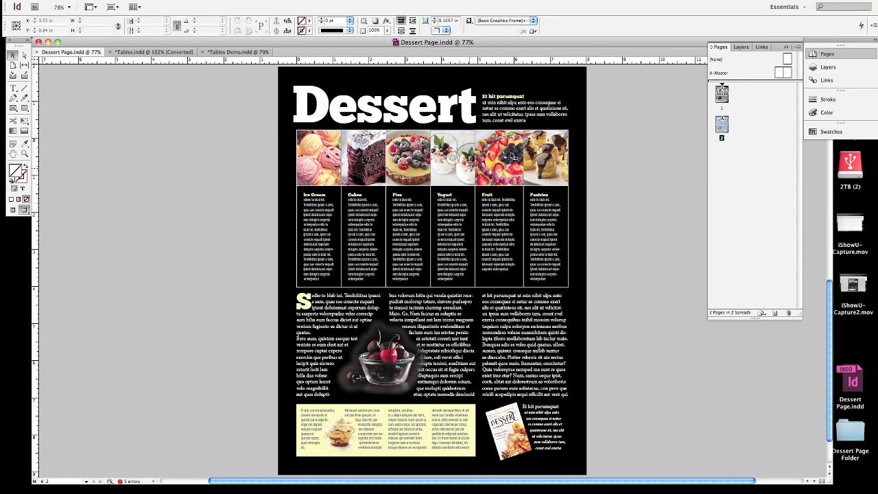
pyautogui.click(720, 92)
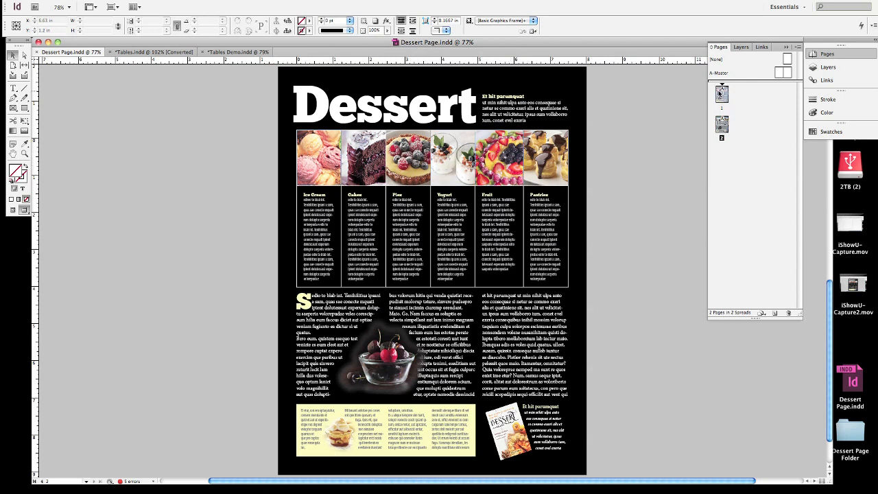
pyautogui.doubleClick(720, 92)
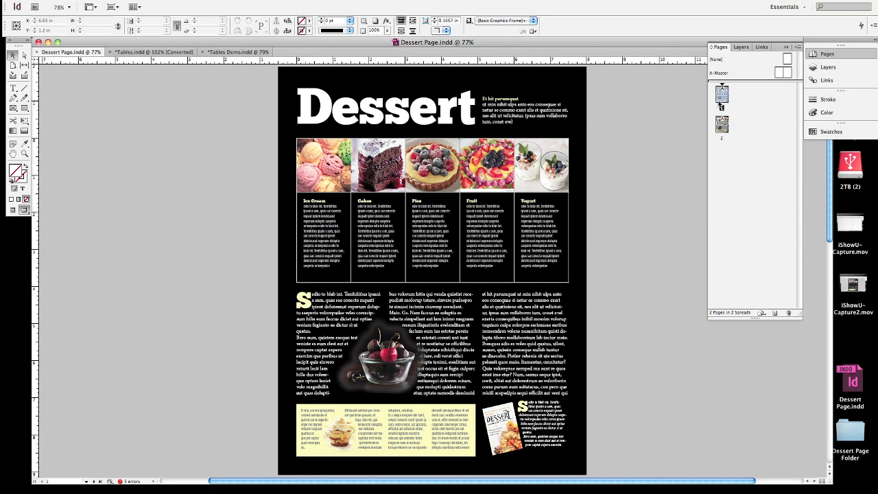
pyautogui.doubleClick(722, 127)
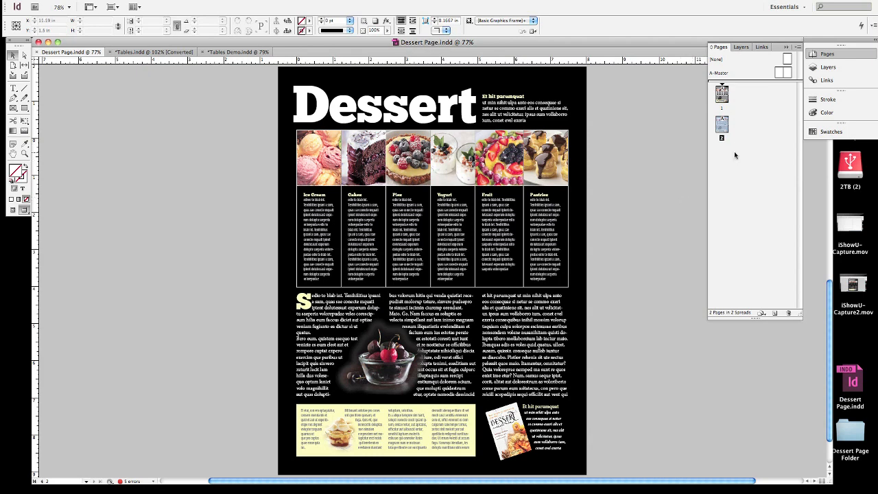
pyautogui.click(222, 53)
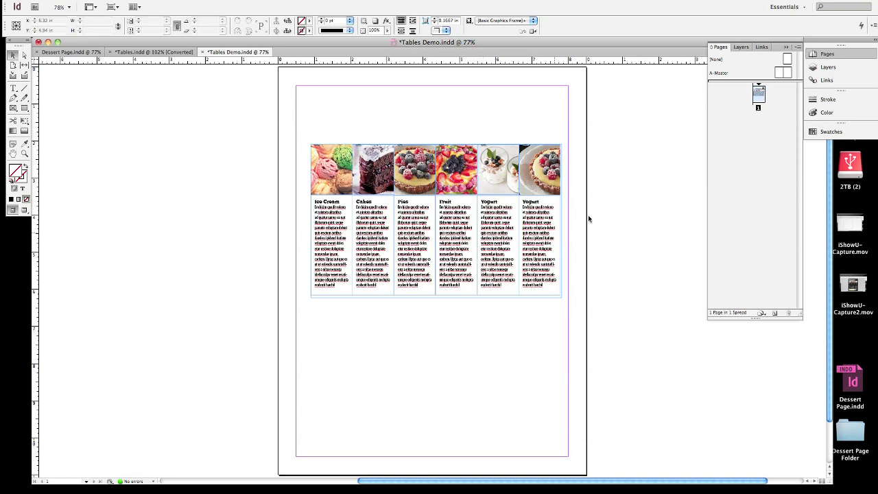
pyautogui.click(71, 54)
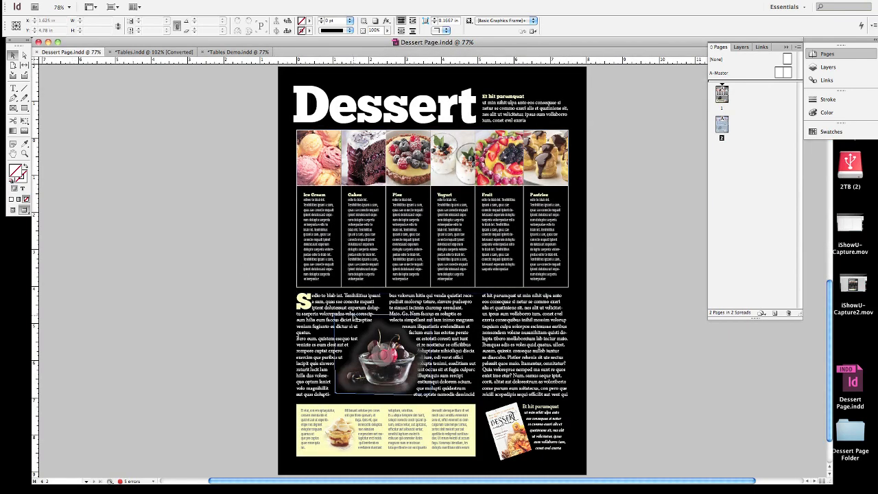
# Step: Show the frame edges and guides of the page 1 layout and select the yellow four-column text frame below the article
pyautogui.press('w')
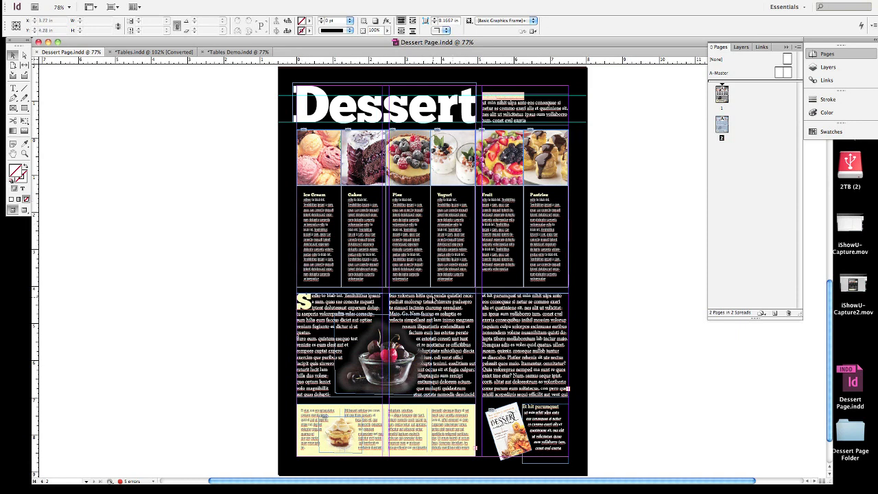
pyautogui.doubleClick(724, 95)
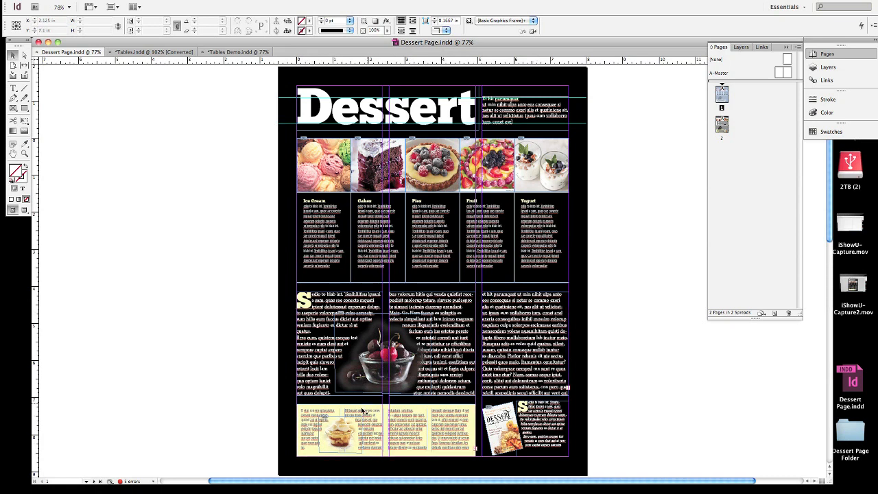
pyautogui.click(398, 430)
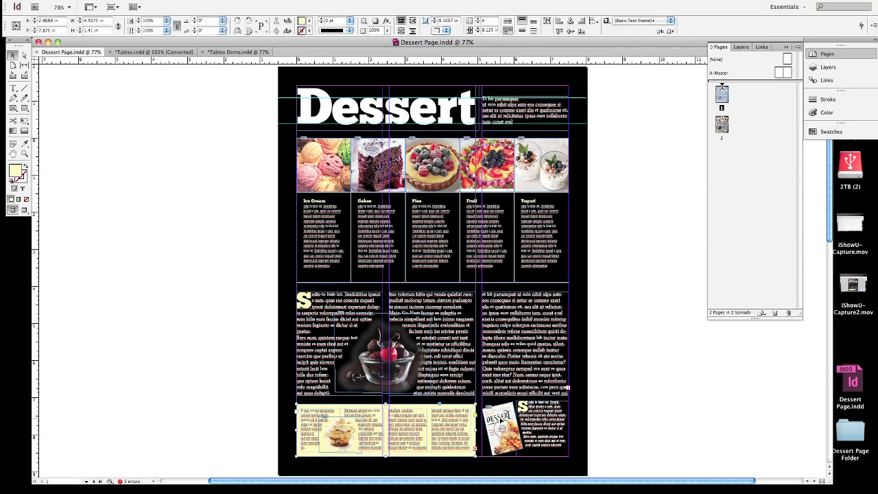